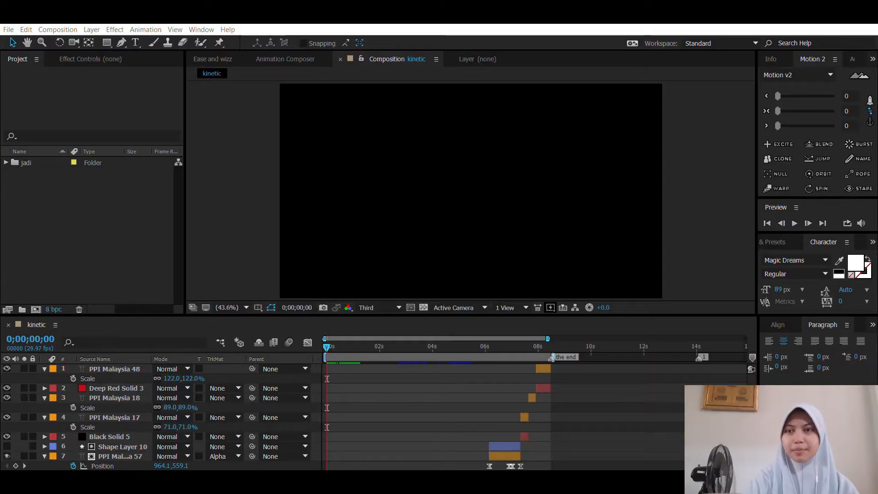
Step: Create a new composition named KINETIC TYPOGRAPHY with an orange background
click(429, 354)
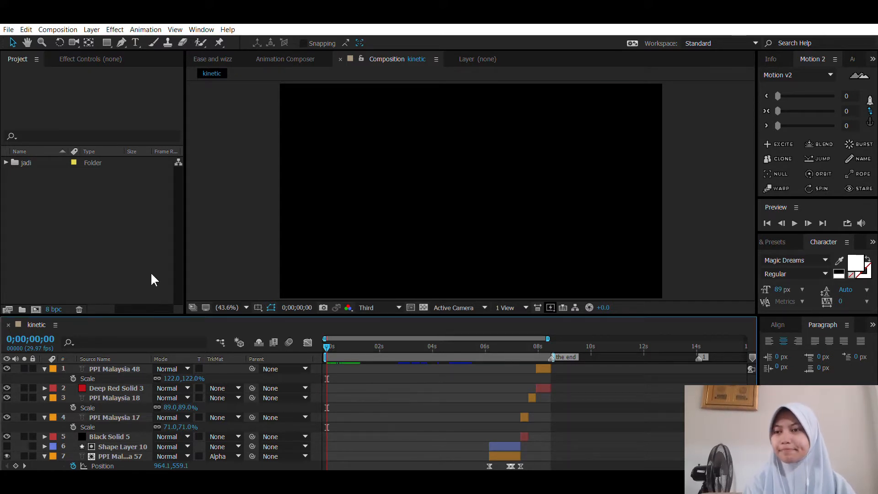
click(106, 221)
click(36, 308)
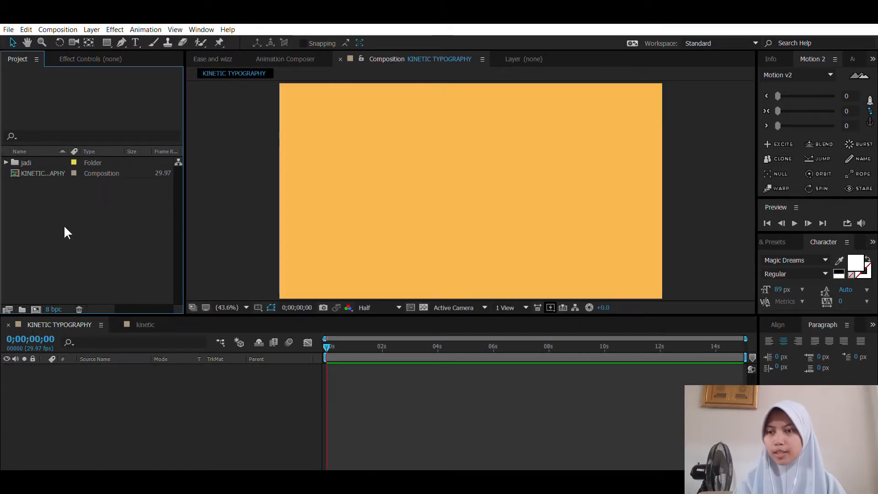
Step: Add the Energetic music MP3 from the jadi folder to the KINETIC TYPOGRAPHY timeline
click(6, 163)
click(48, 173)
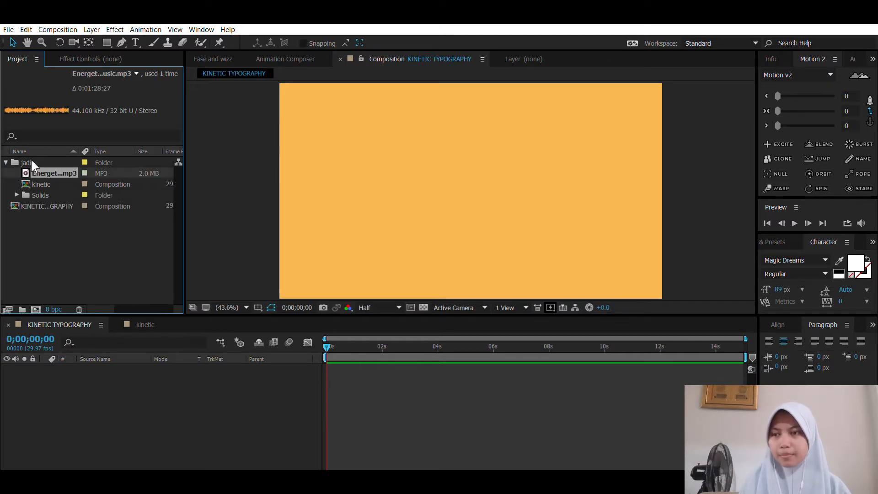
drag(50, 394, 50, 395)
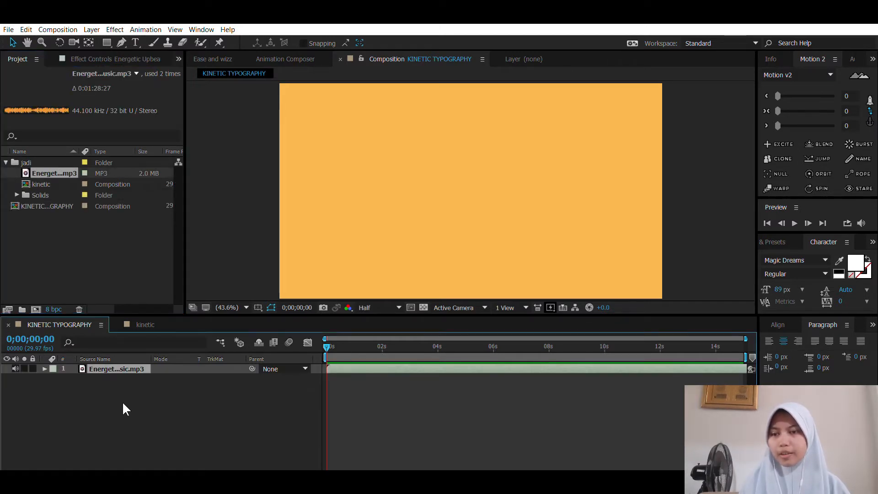
click(154, 402)
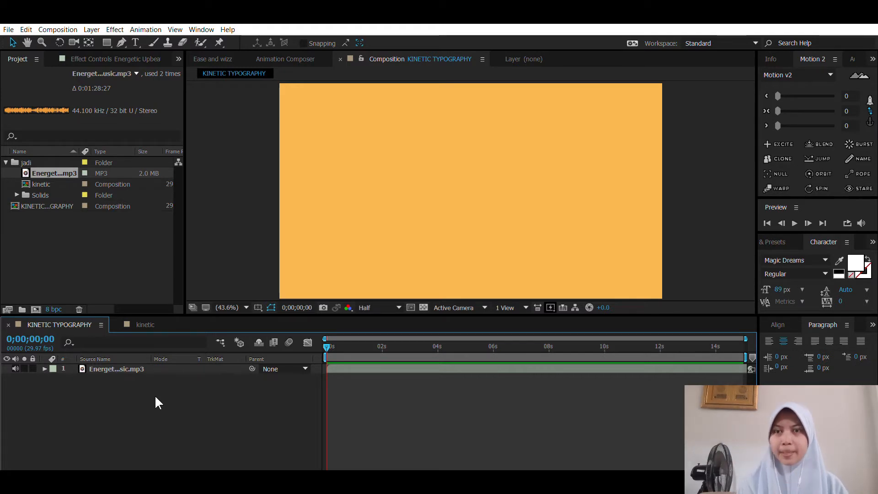
Step: Reveal the audio waveform of the music layer in the timeline
click(334, 367)
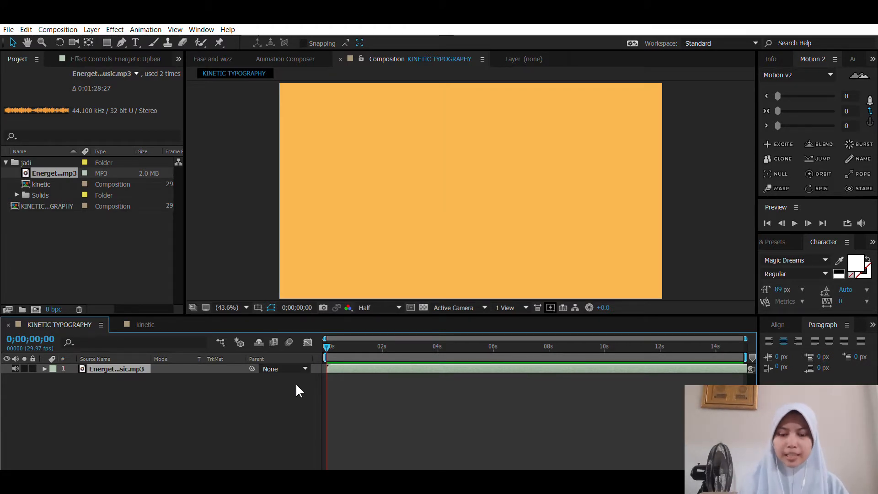
key(l)
key(l)
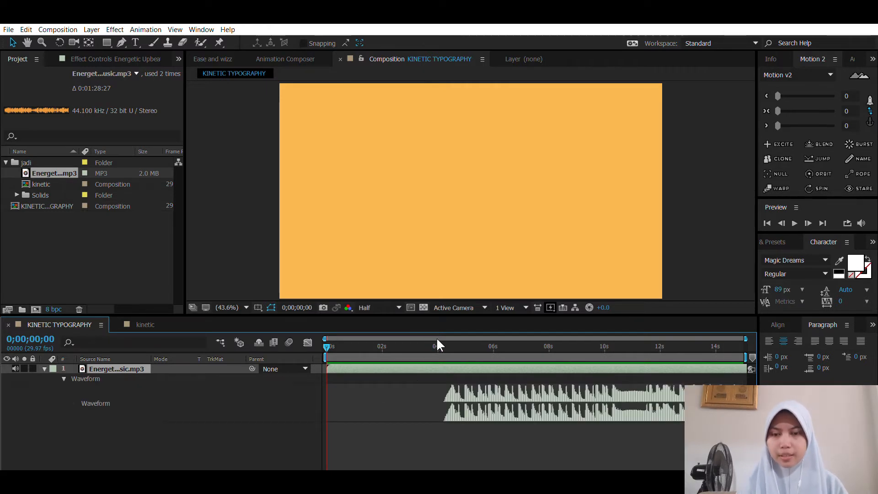
Step: Trim the music layer's start at 0;00;04;05 and move the trimmed layer to begin at 0;00;00;00
drag(440, 335, 442, 337)
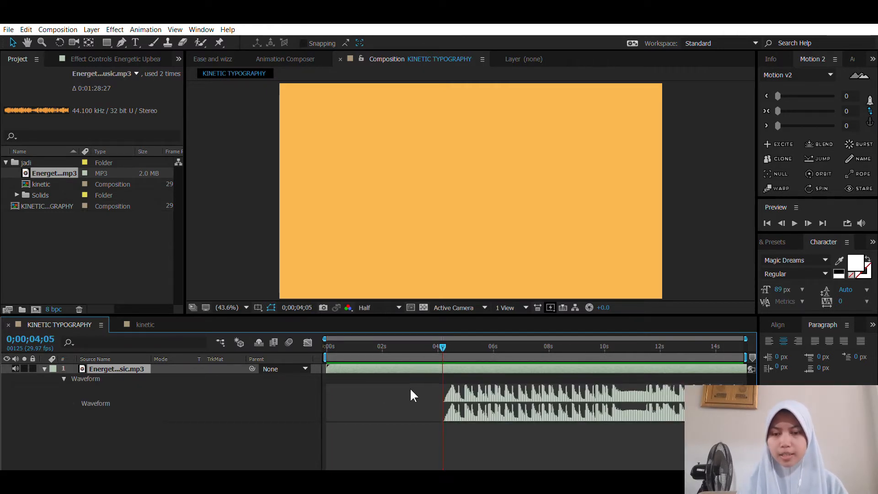
key(alt+bracketleft)
key(Home)
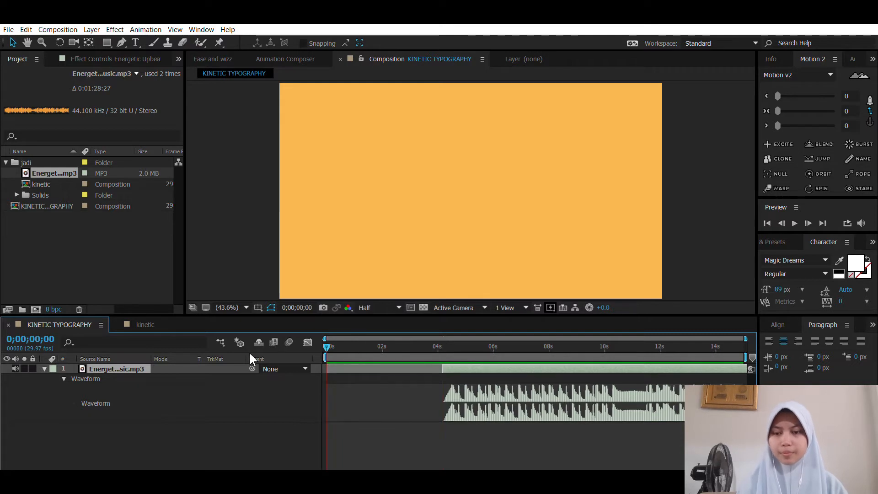
key(bracketleft)
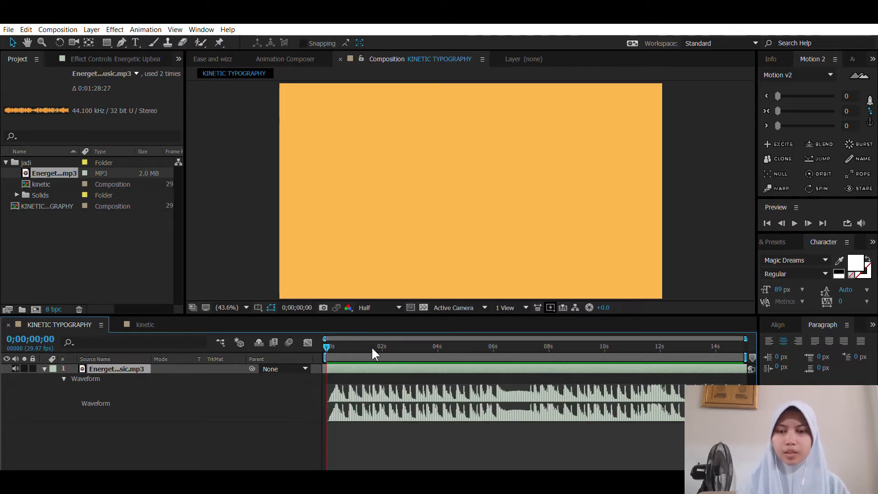
Step: Place composition marker 1 at 0;00;00;24, just before the strong beat in the waveform
key(equal)
key(equal)
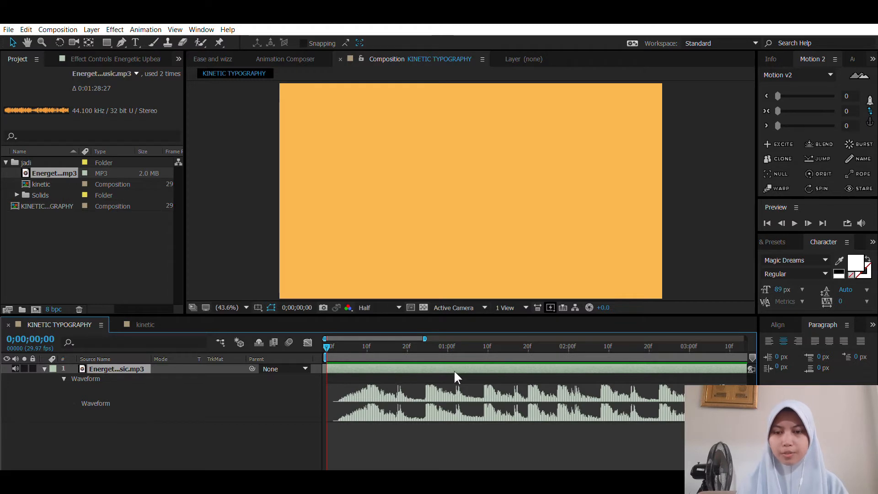
click(424, 343)
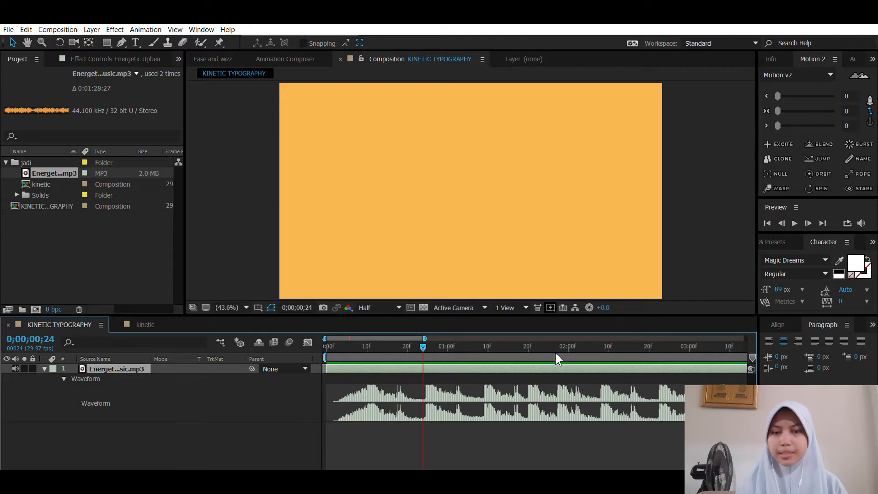
drag(753, 356, 419, 353)
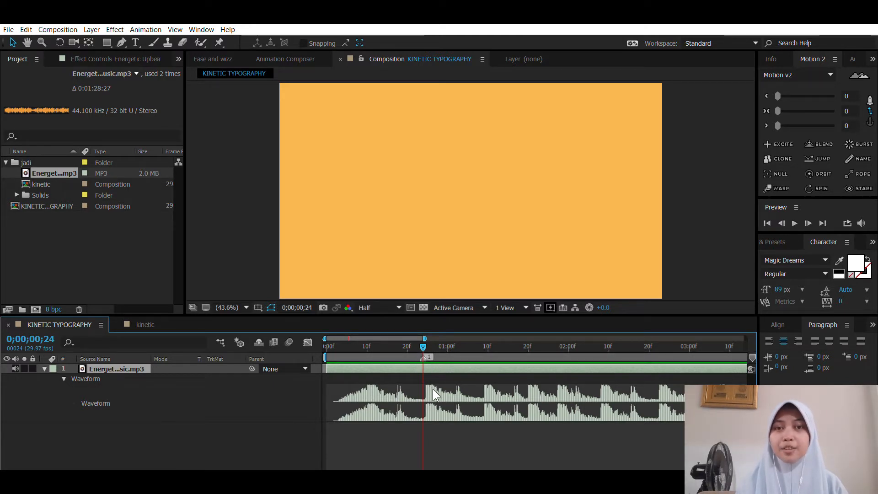
Step: Place composition marker 2 at 0;00;01;08, just before the following beat
click(484, 344)
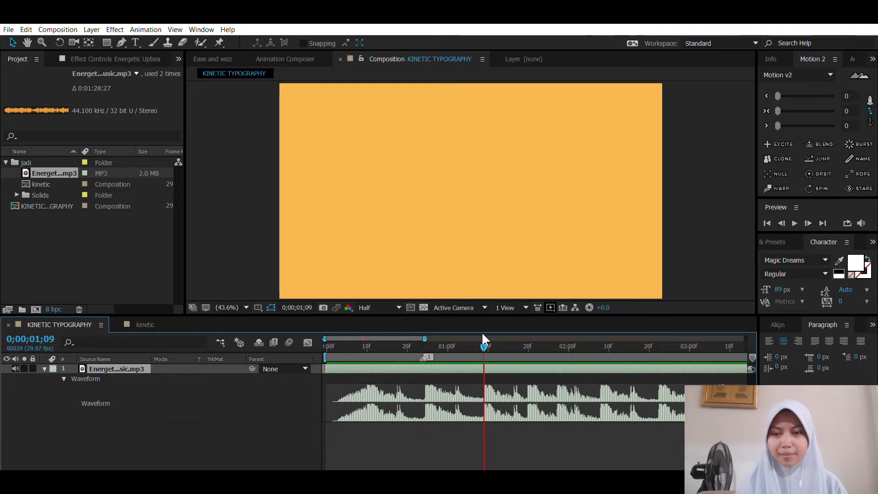
drag(483, 334, 479, 333)
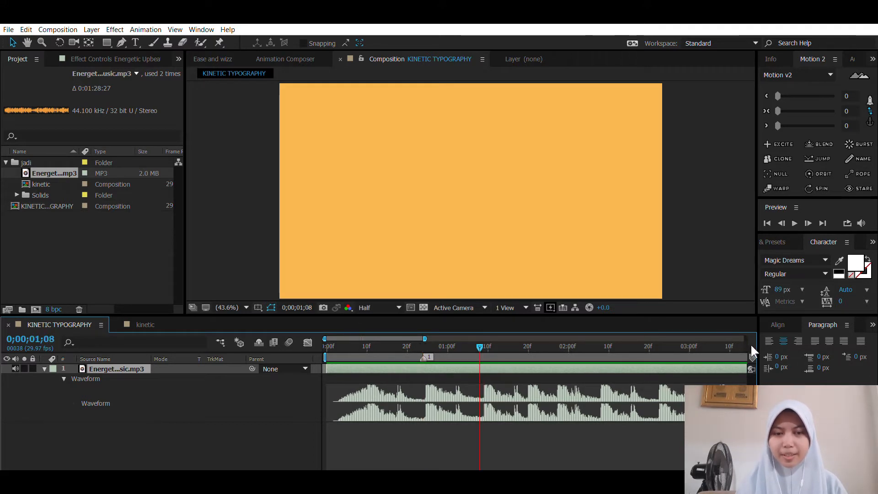
mouse_move(752, 355)
mouse_down()
mouse_move(525, 343)
mouse_move(481, 355)
mouse_up()
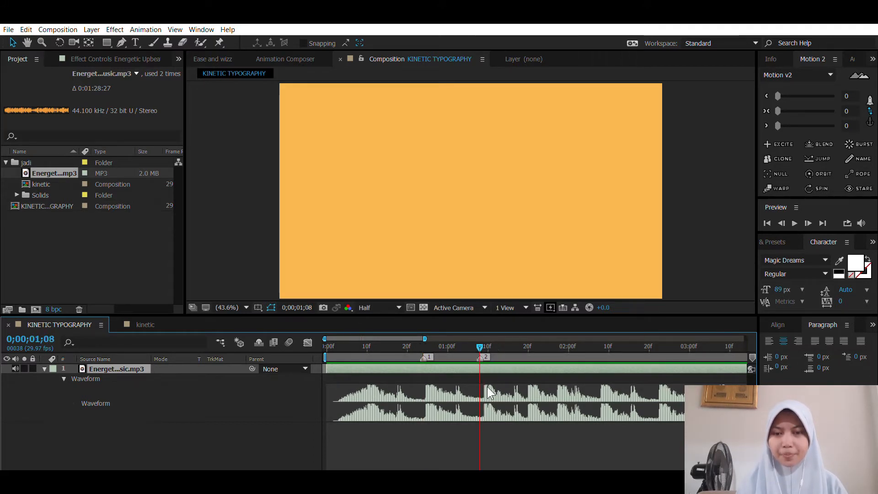
Step: Set the end of the work area to 0;00;08;16, at the start of a beat in the music
scroll(489, 392, down, 5)
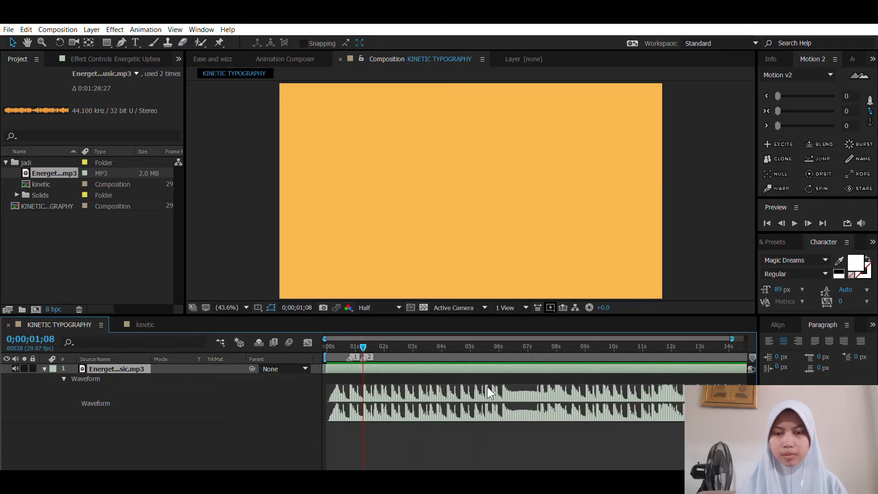
click(569, 340)
scroll(572, 339, up, 3)
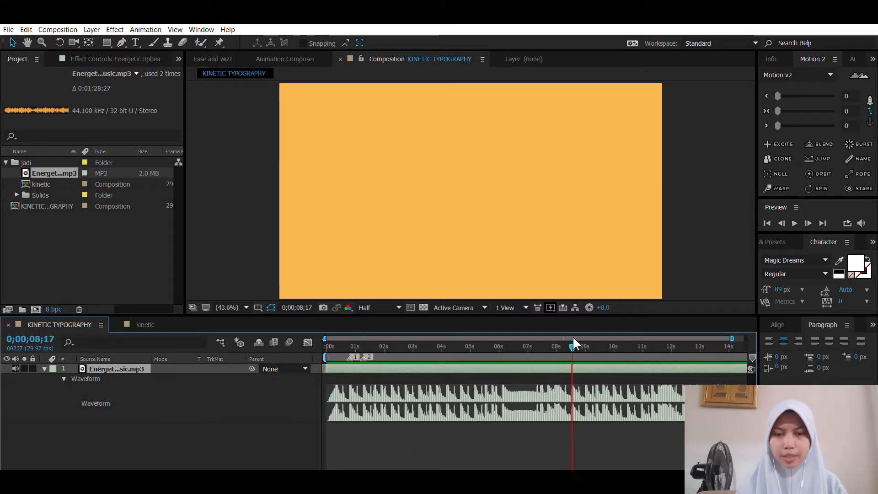
scroll(553, 334, up, 2)
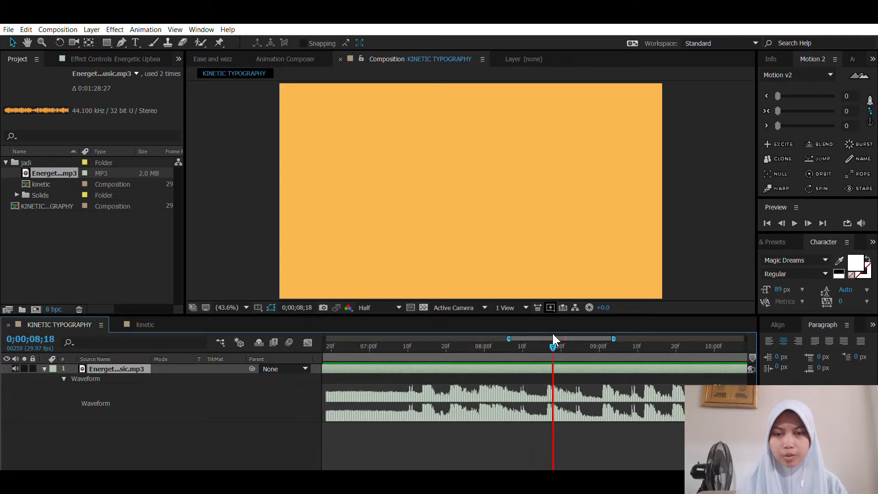
key(Page_Up)
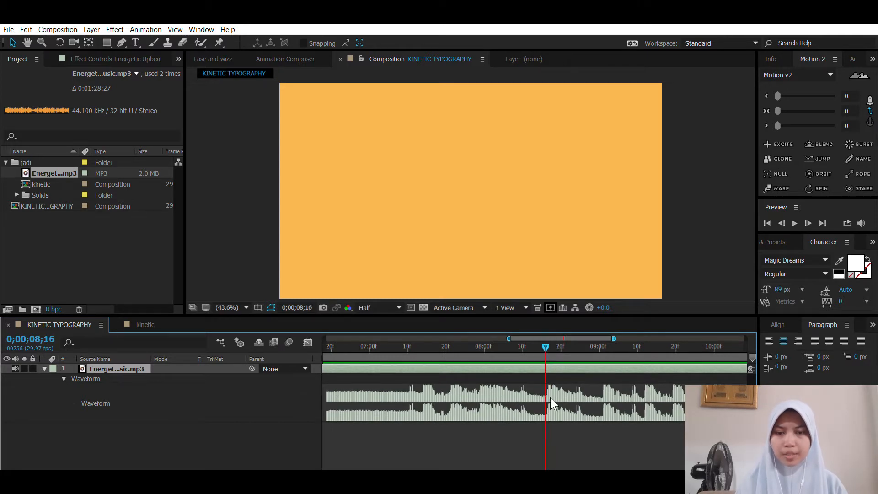
key(n)
key(minus)
key(minus)
key(minus)
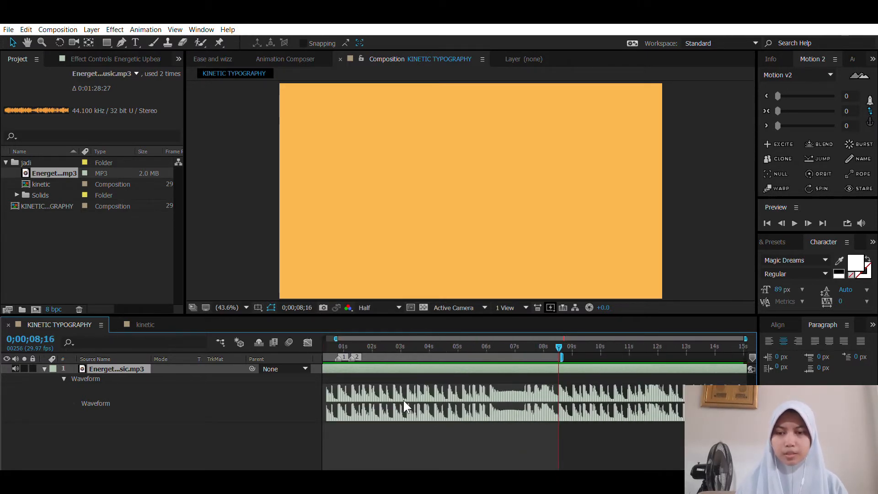
Step: Preview the music in the work area and inspect the waveform around the work area's end
key(space)
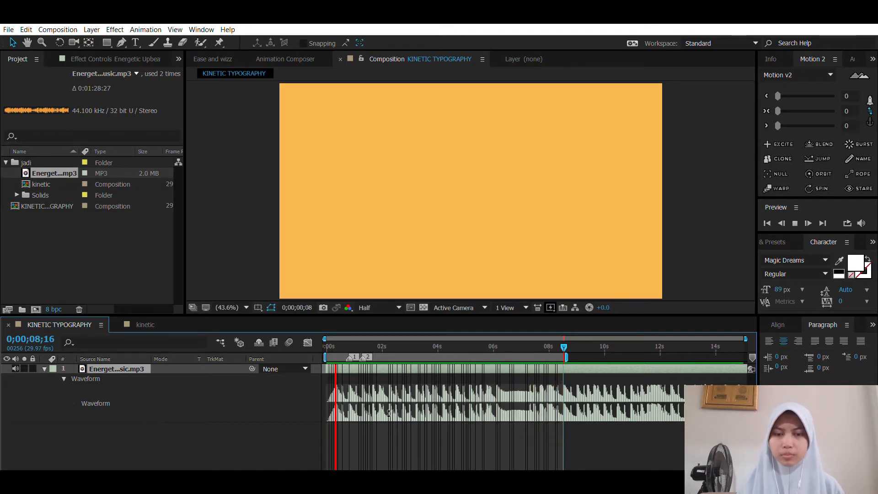
key(space)
scroll(557, 405, up, 2)
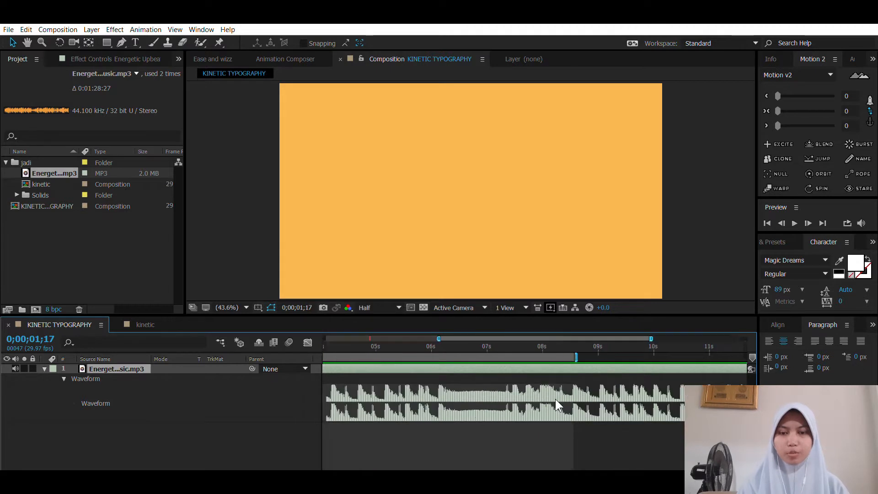
drag(598, 344, 582, 339)
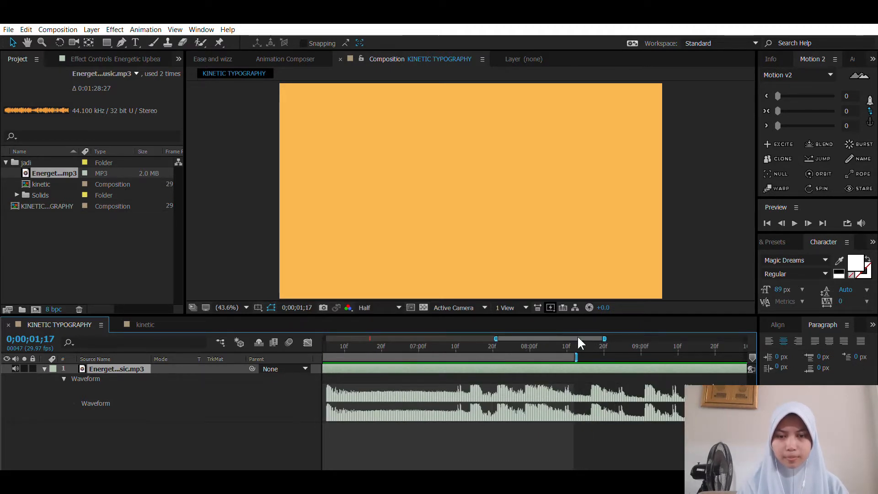
scroll(528, 385, down, 3)
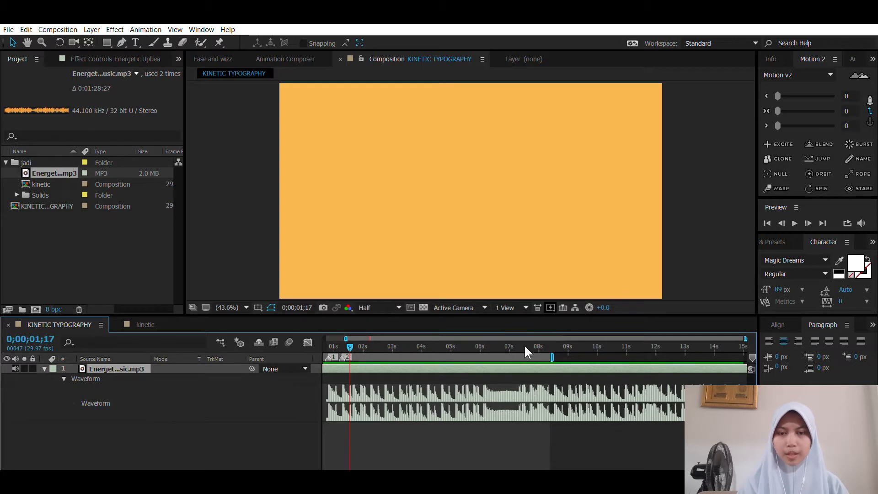
Step: Place composition marker 3 at 0;00;01;19, just before the next beat after marker 2
scroll(526, 374, up, 3)
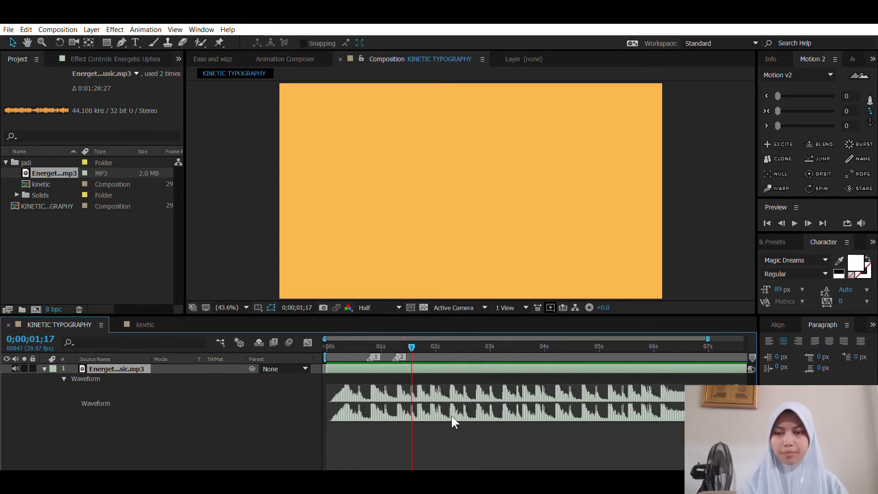
scroll(396, 380, up, 3)
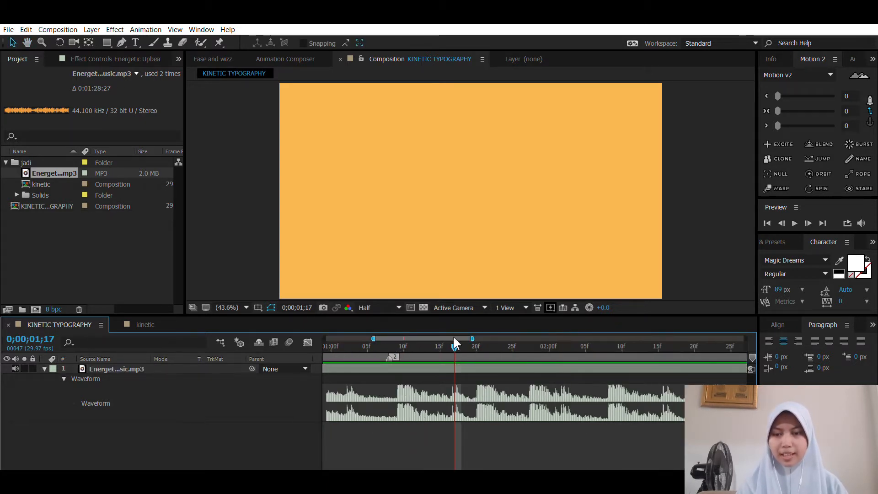
mouse_move(455, 342)
mouse_down()
mouse_move(433, 344)
mouse_move(485, 348)
mouse_move(471, 344)
mouse_up()
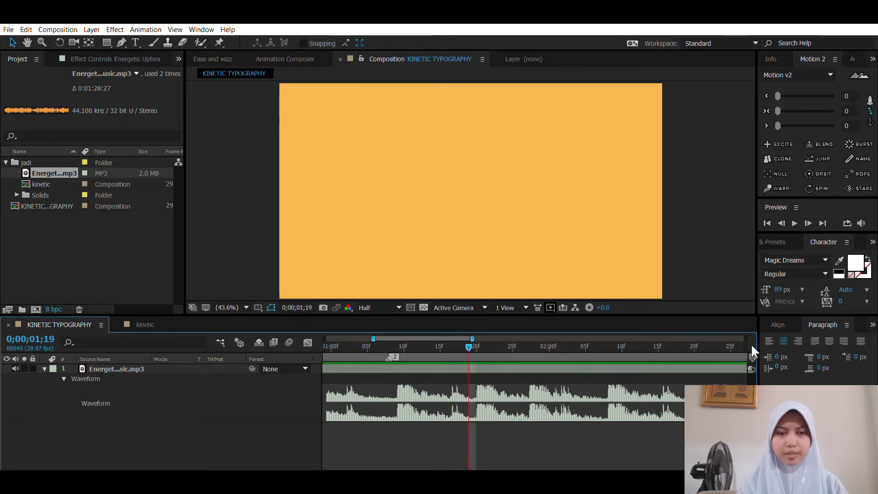
drag(752, 356, 471, 357)
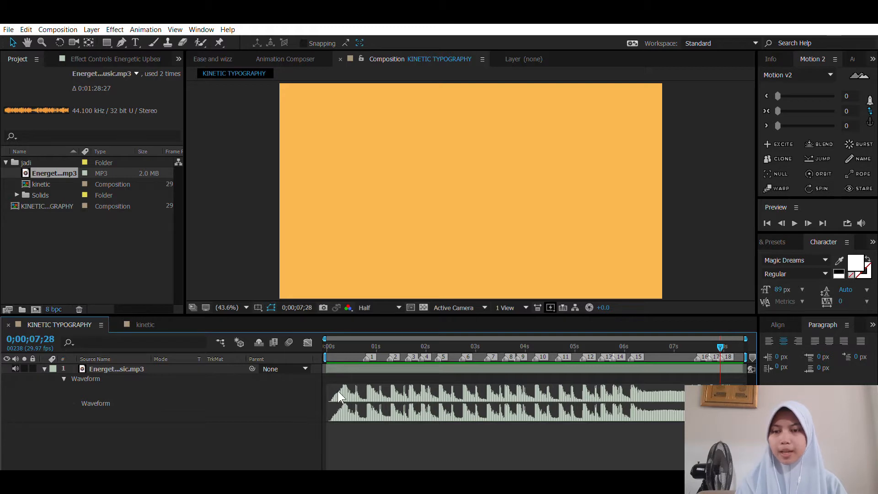
Step: Switch to the finished kinetic composition and examine the Source Text and Position keyframes of its "An Indonesian" text layer against the music waveform
key(semicolon)
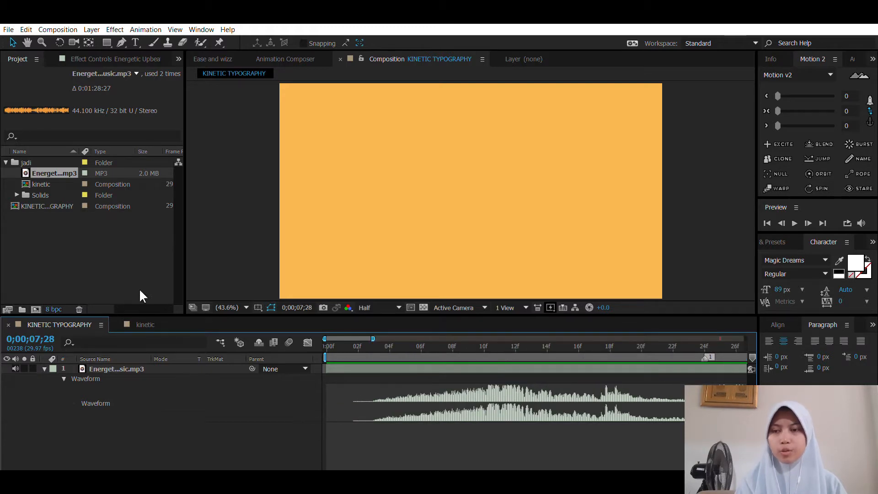
click(145, 323)
scroll(303, 388, down, 15)
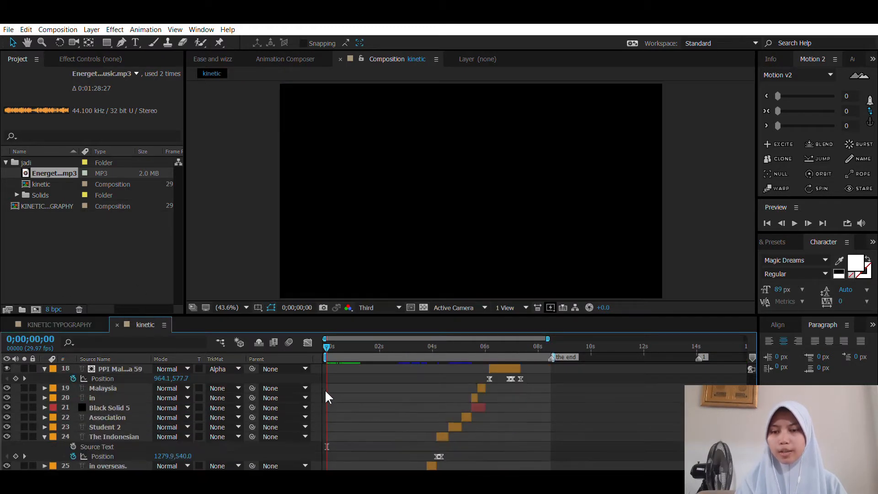
click(335, 341)
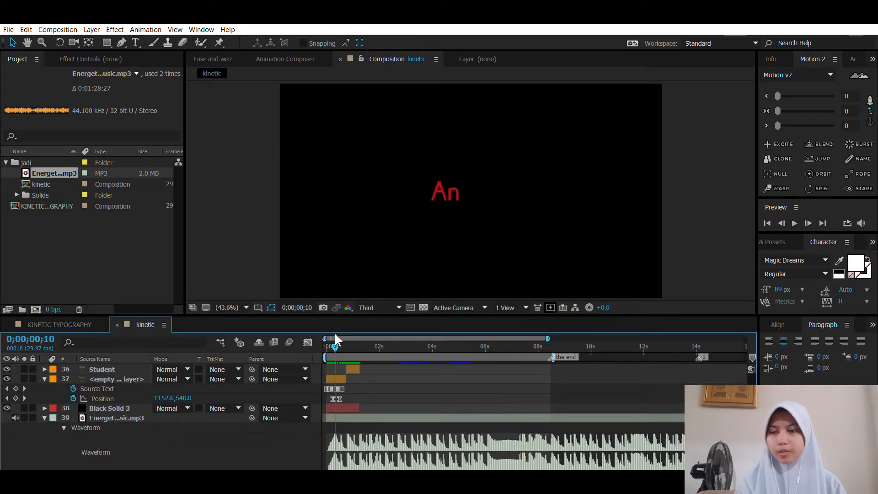
drag(335, 340, 344, 358)
key(equal)
key(equal)
key(equal)
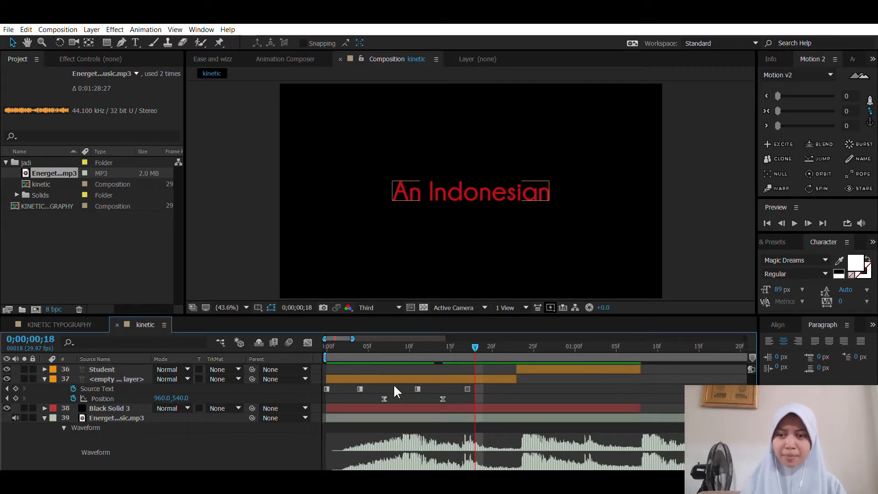
click(361, 378)
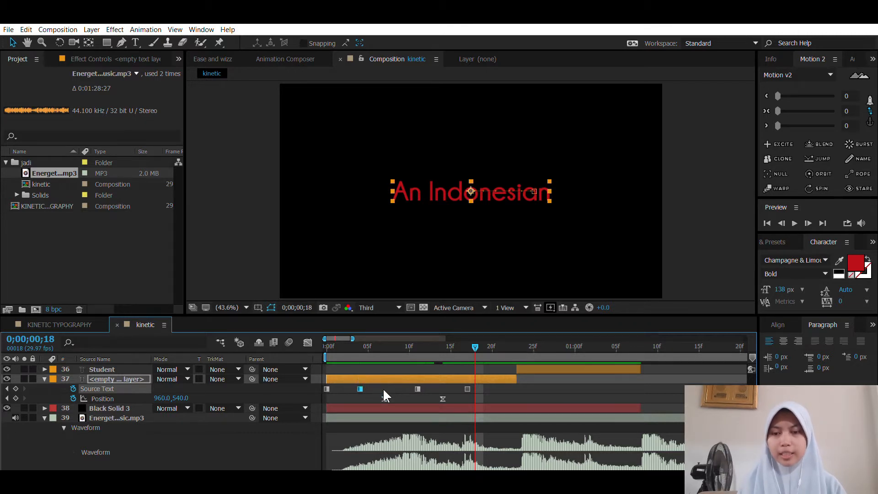
scroll(503, 394, up, 6)
scroll(504, 396, down, 3)
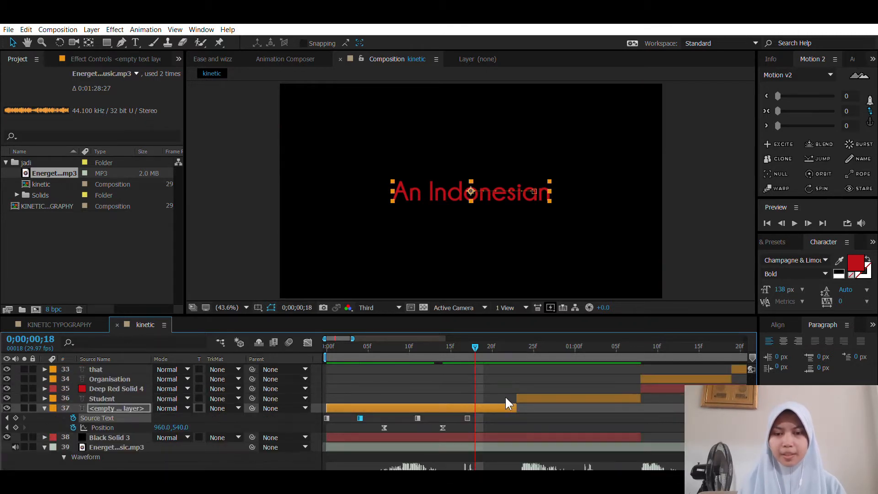
Step: Add a text layer reading "An Indonesian" to the KINETIC TYPOGRAPHY composition
scroll(473, 412, down, 3)
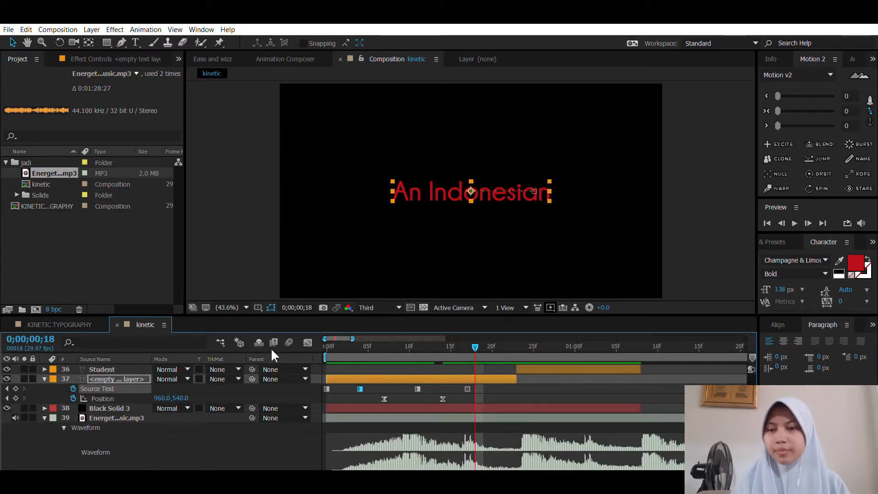
click(71, 321)
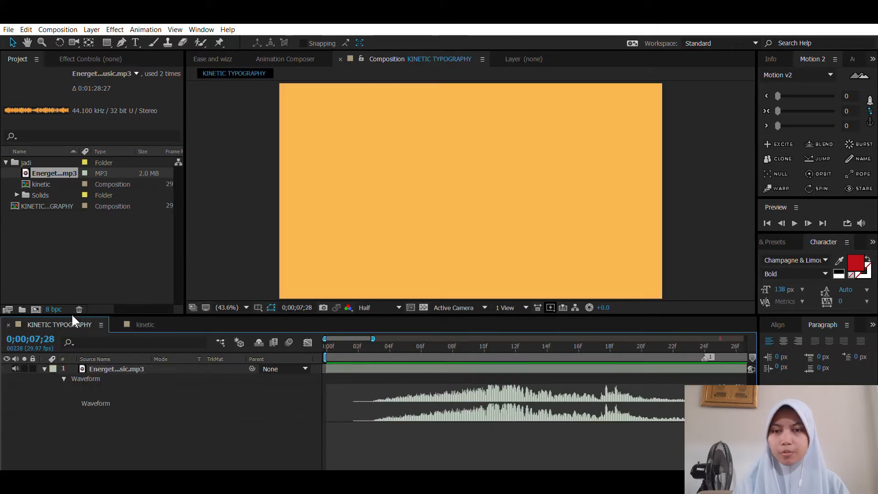
key(ctrl+t)
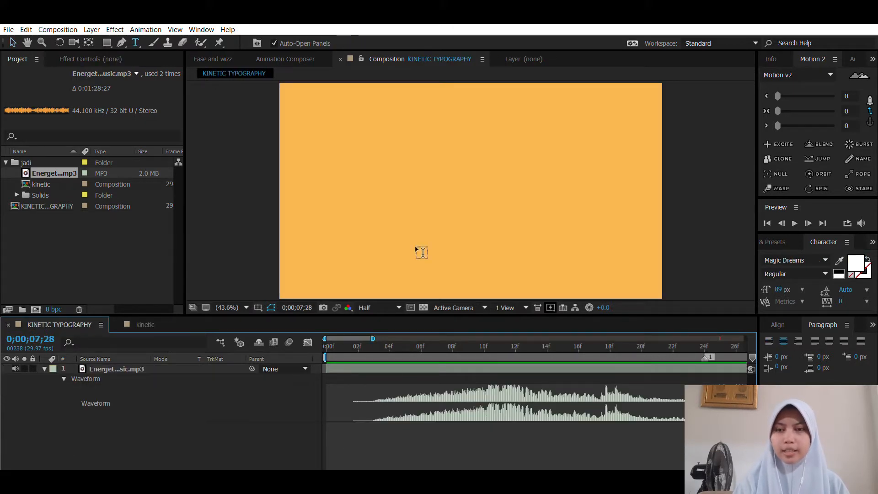
click(411, 243)
text(An Indonesia)
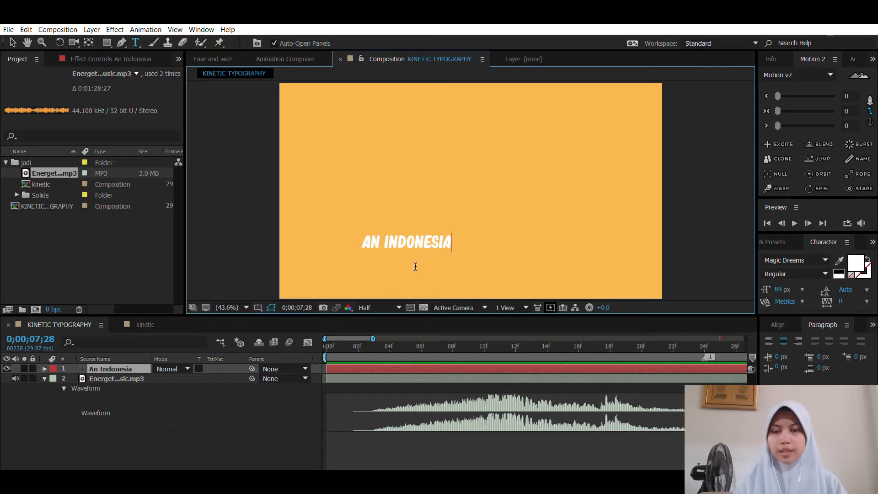
click(370, 384)
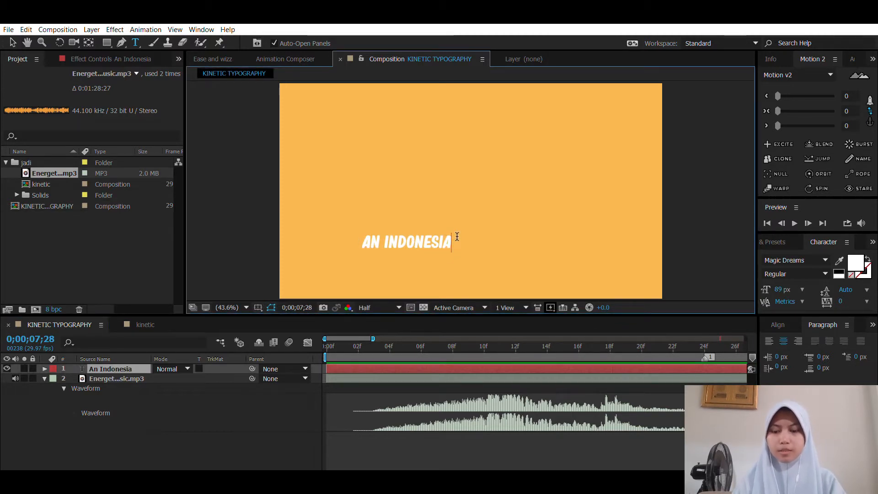
text(N)
click(363, 387)
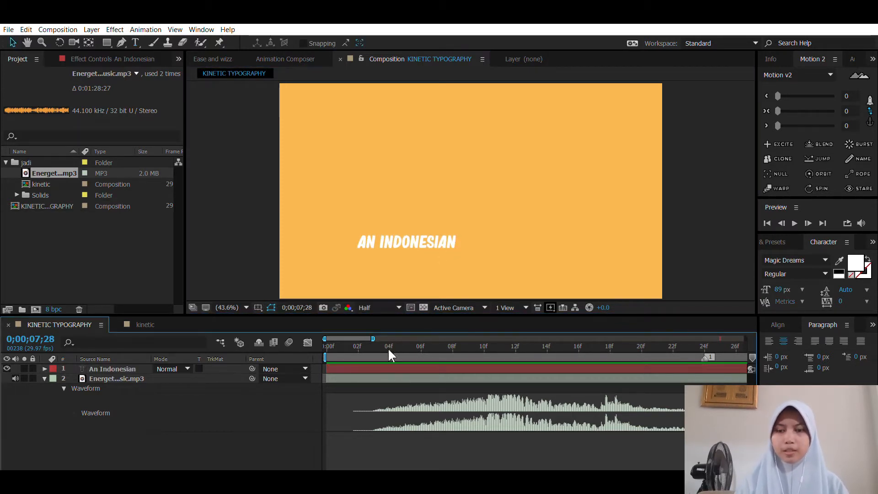
Step: Format the "An Indonesian" text in Champagne & Limousines Bold at 140 px and move it towards the middle of the frame
click(418, 369)
click(814, 256)
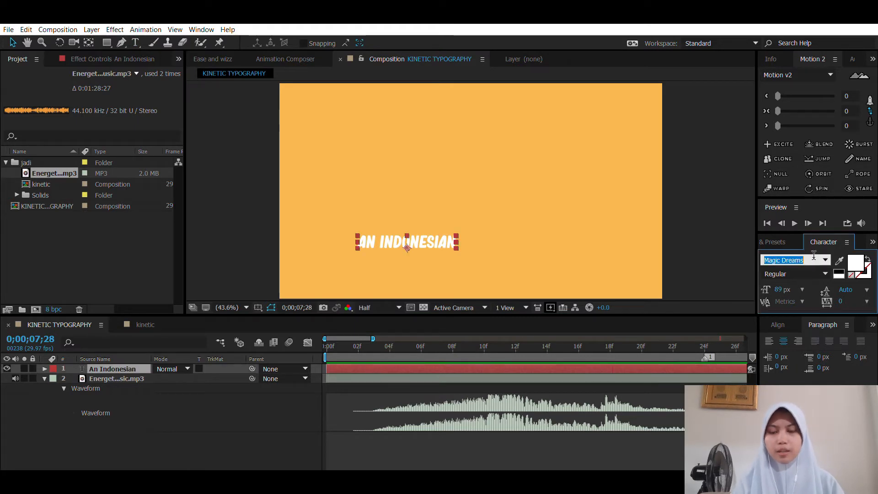
text(cham)
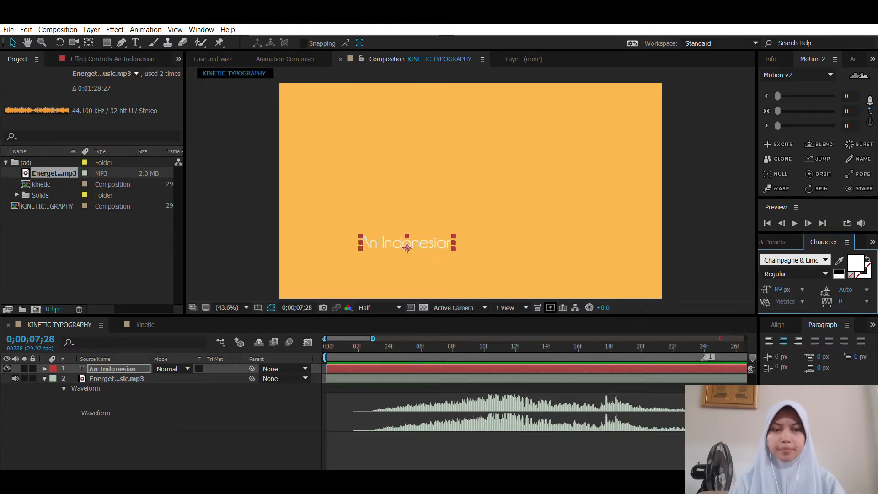
key(Return)
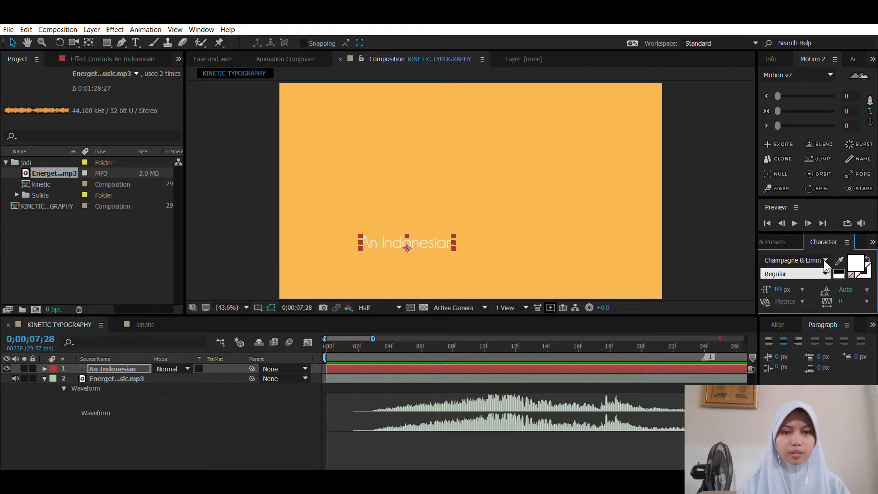
click(820, 295)
drag(434, 233, 513, 172)
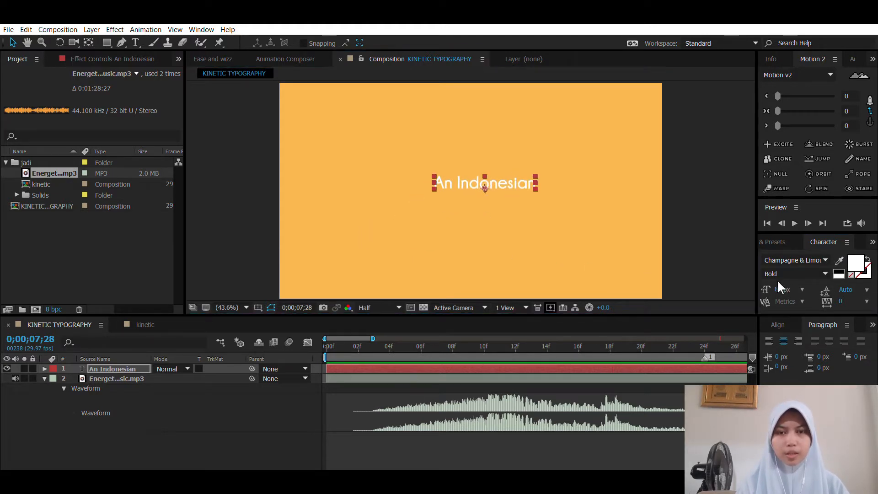
drag(779, 289, 802, 289)
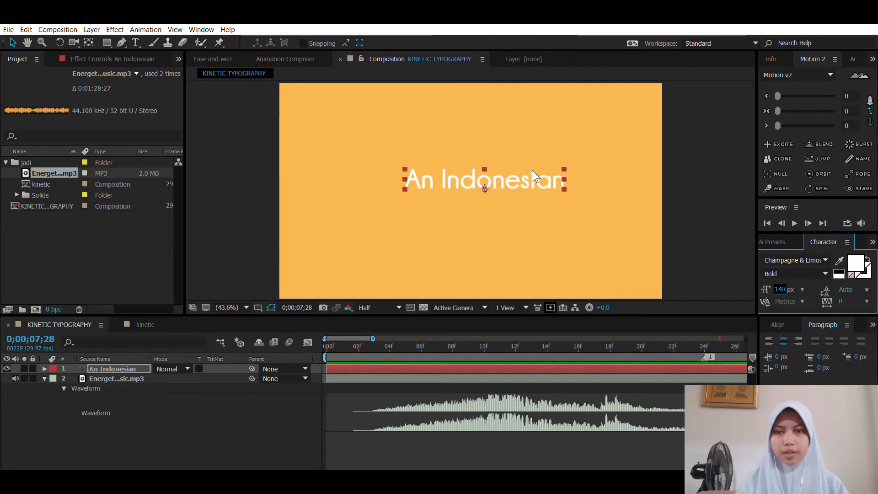
Step: Centre the "An Indonesian" text horizontally and vertically in the composition
drag(531, 168, 515, 179)
click(782, 323)
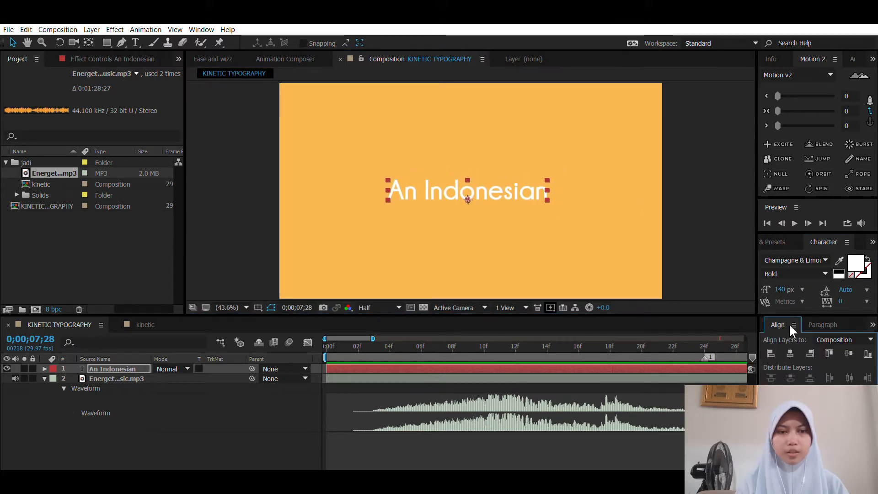
click(790, 353)
click(848, 353)
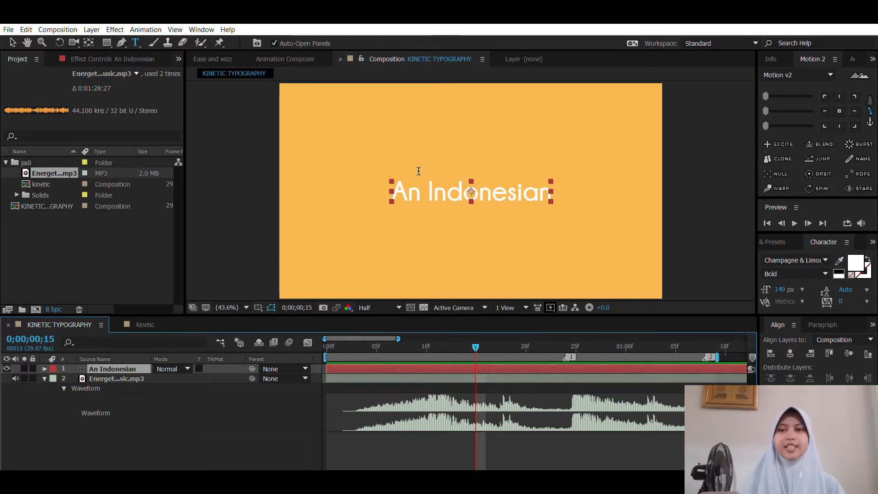
key(v)
mouse_move(413, 182)
mouse_down()
mouse_move(501, 188)
mouse_move(407, 191)
mouse_move(423, 194)
mouse_up()
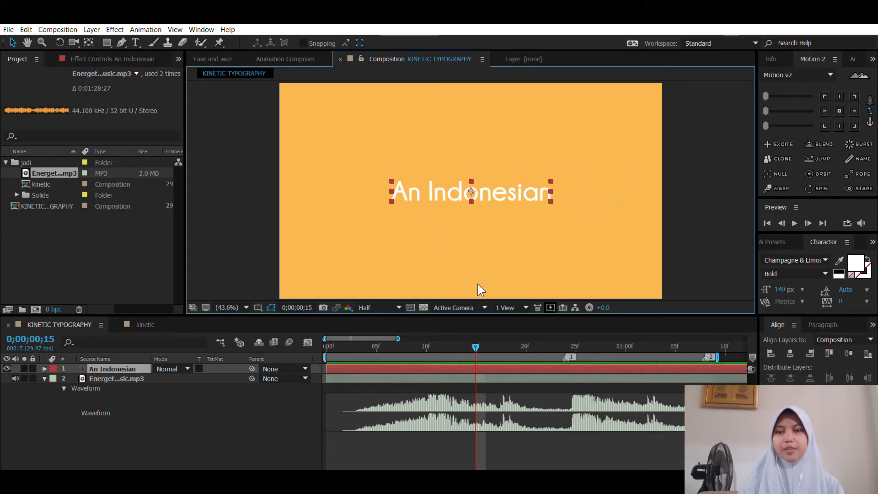
Step: Review the opening text animation in the finished kinetic composition as a timing reference, and return to the KINETIC TYPOGRAPHY composition
click(465, 385)
click(455, 367)
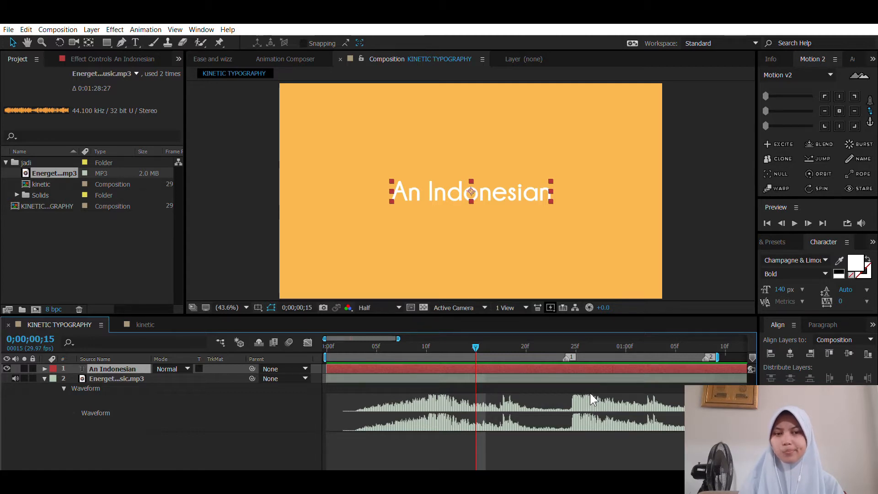
click(146, 320)
drag(371, 346, 516, 345)
click(92, 324)
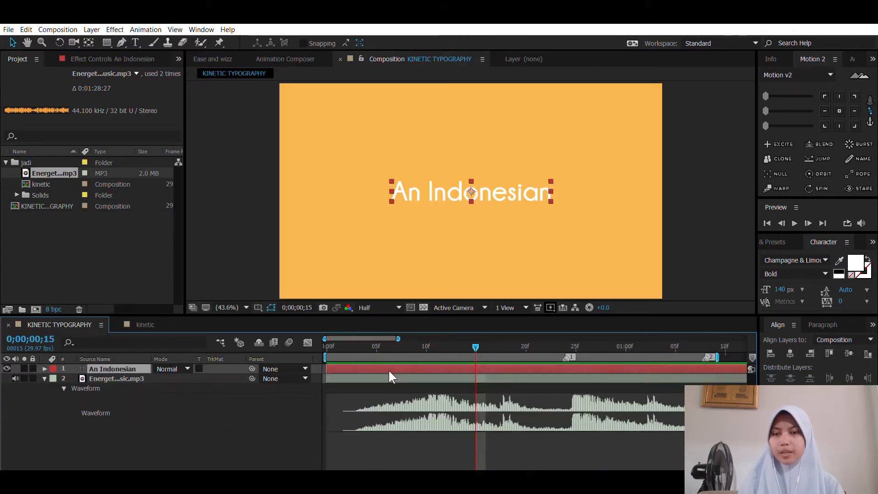
click(404, 384)
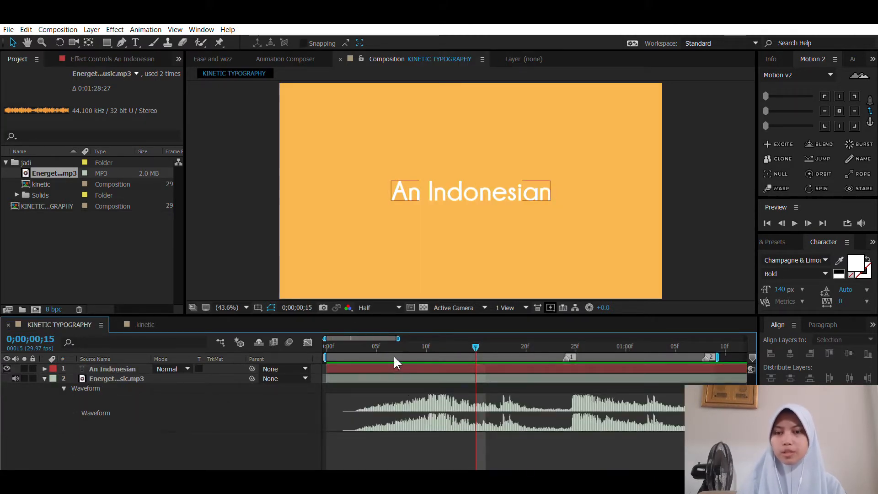
click(394, 367)
Step: Add a Position keyframe to the "An Indonesian" layer at 0;00;00;15
click(44, 369)
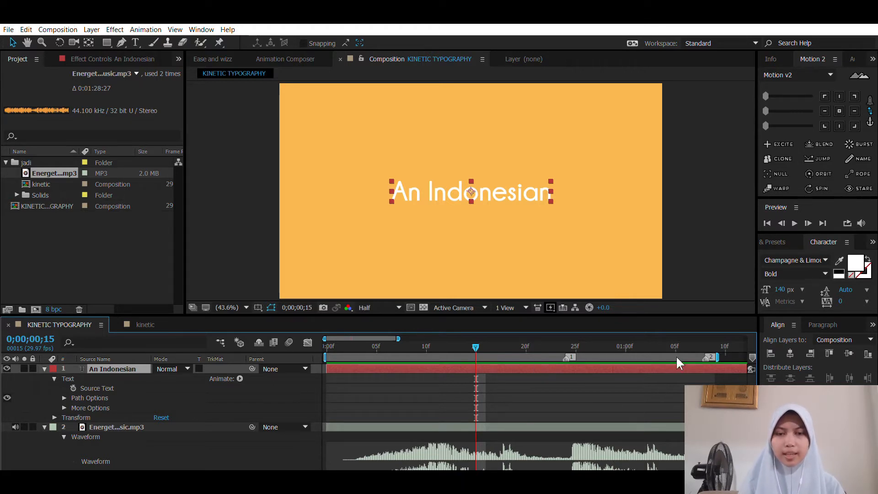
click(816, 324)
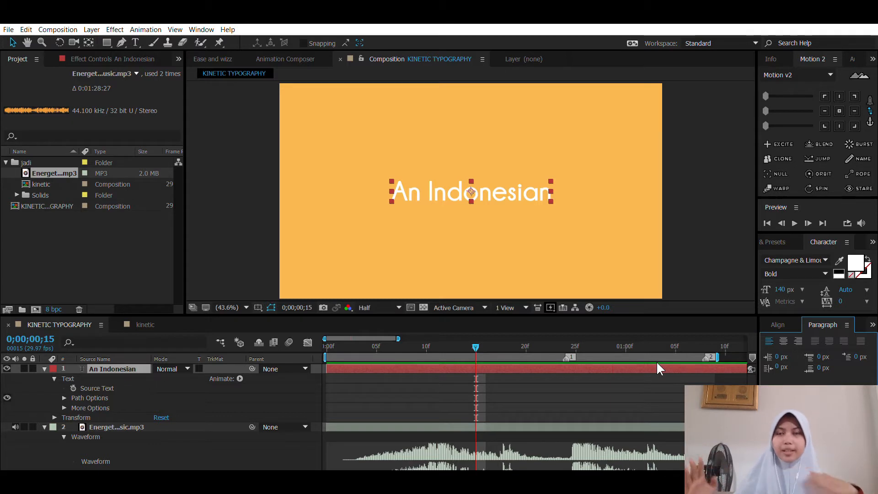
click(483, 391)
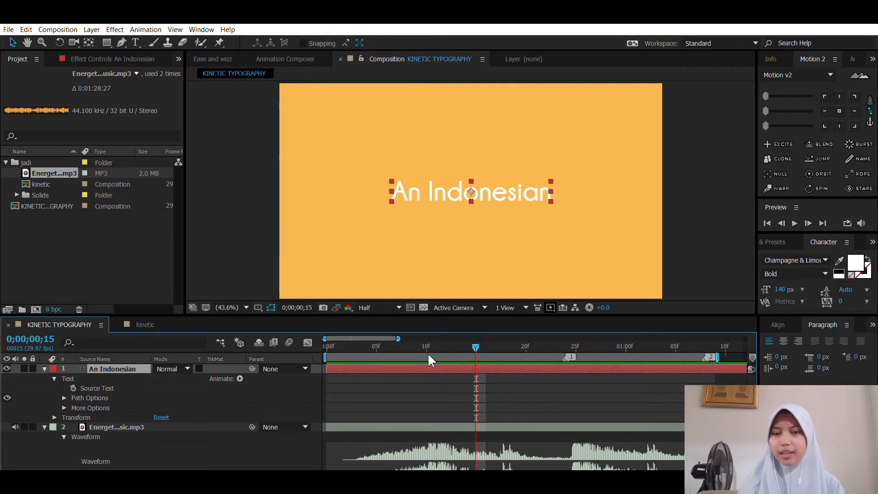
key(p)
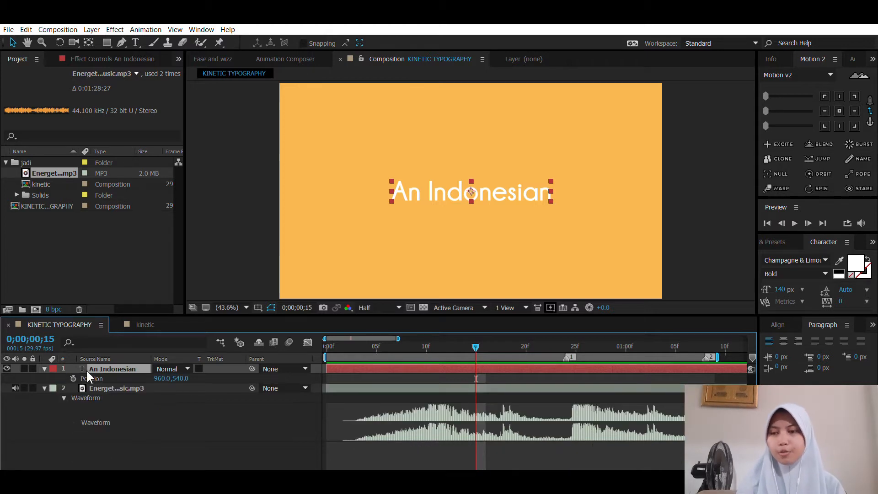
click(73, 378)
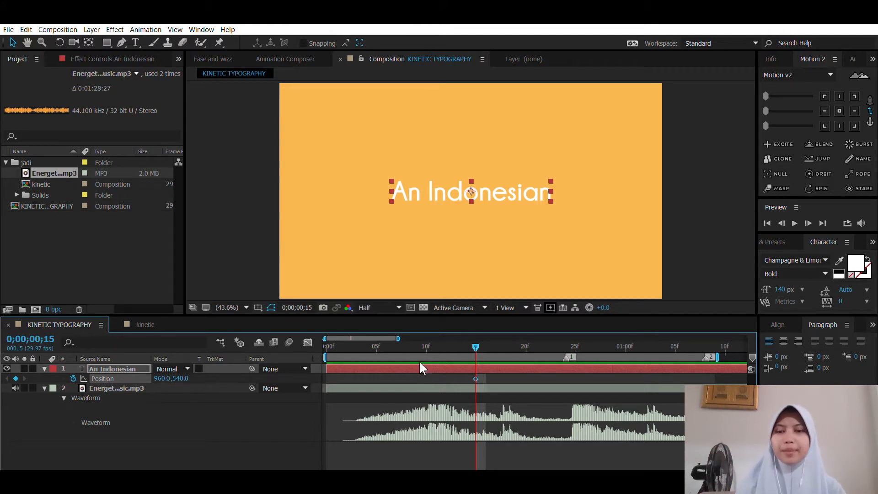
Step: Shift the Position keyframe to frame 11 and add one at 0;00;00;06 with X set to 1281
drag(379, 336, 403, 353)
drag(475, 377, 387, 341)
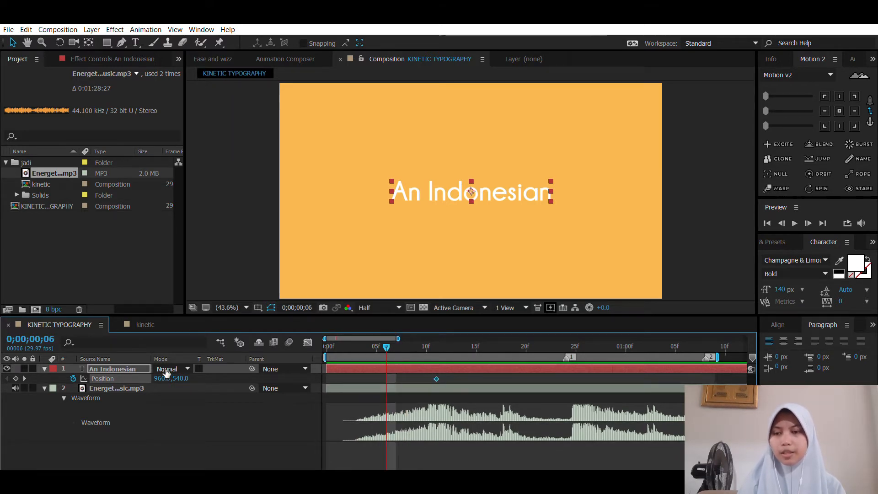
drag(164, 378, 340, 360)
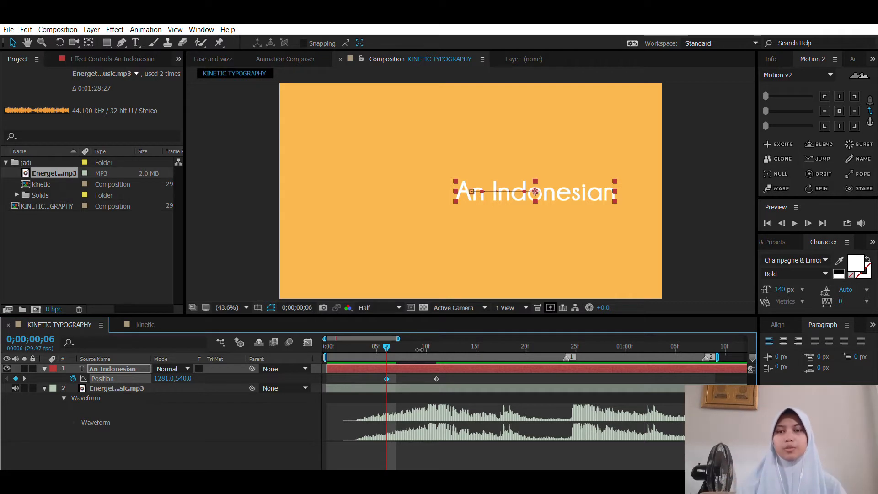
Step: Apply Easy Ease to both Position keyframes of the "An Indonesian" layer
click(392, 367)
drag(448, 374, 361, 380)
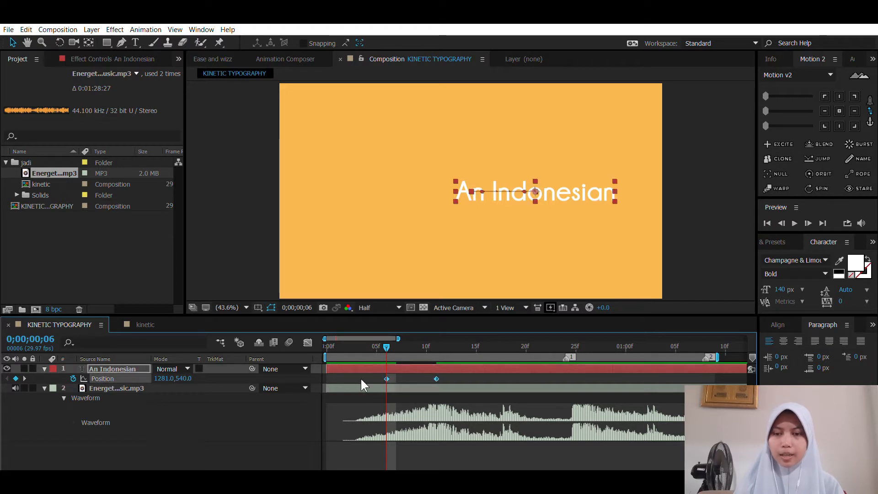
key(F9)
click(421, 366)
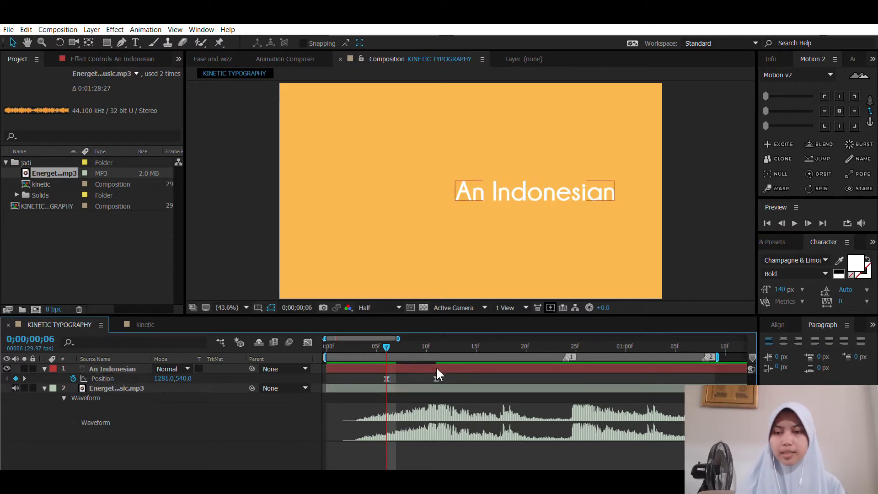
Step: Lengthen the second Position keyframe's incoming ease in the speed graph so the text starts fast and slows into place
click(436, 379)
click(308, 342)
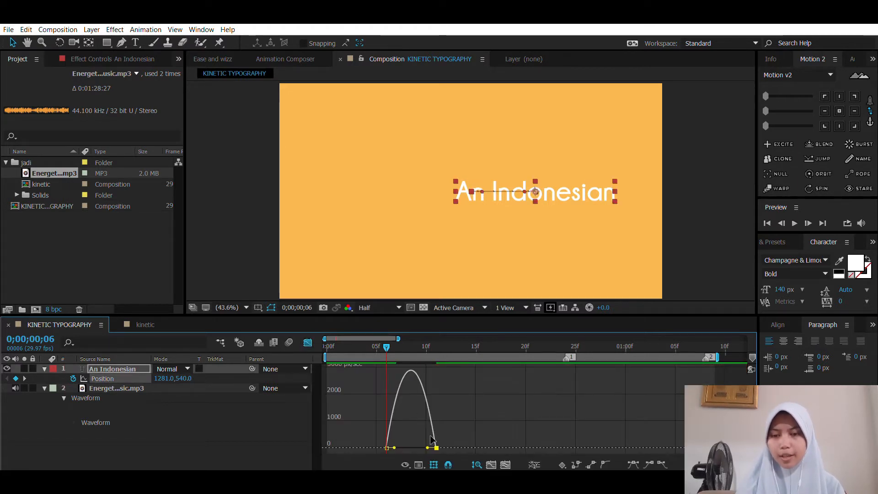
drag(427, 447, 399, 443)
click(308, 342)
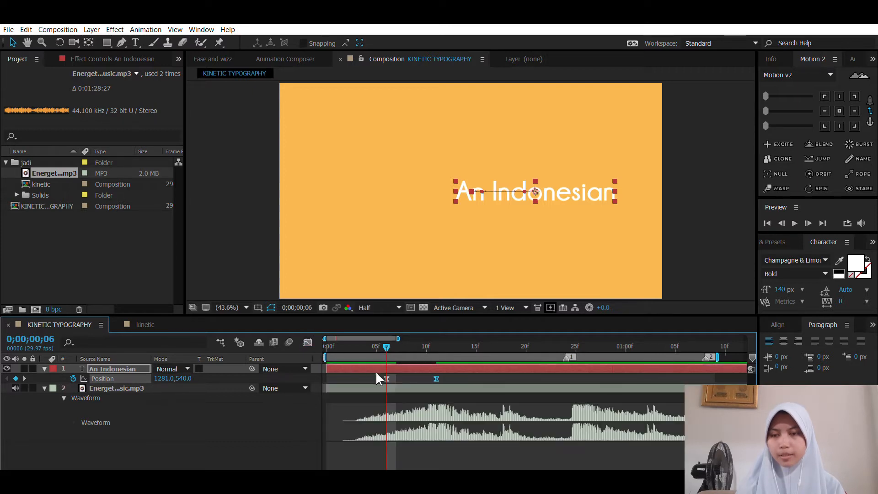
click(376, 365)
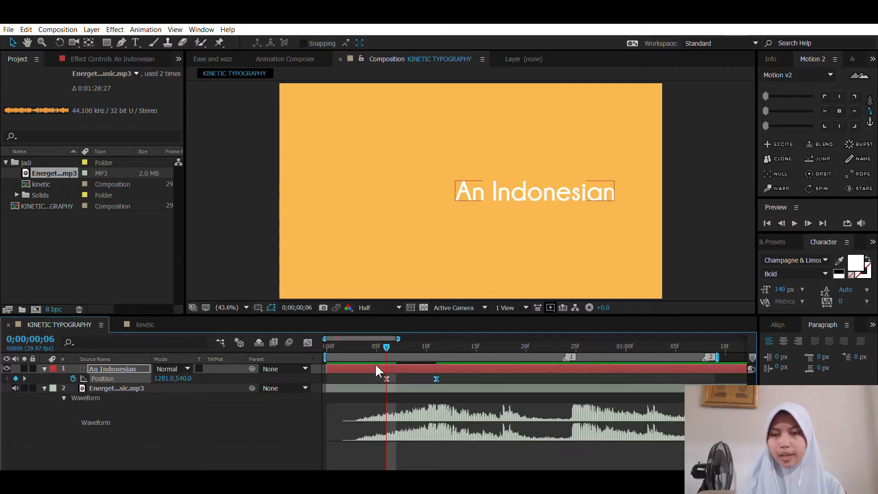
Step: Add a Source Text keyframe to the "An Indonesian" layer at 0;00;00;09 and move the current time to 0;00;00;13
click(45, 366)
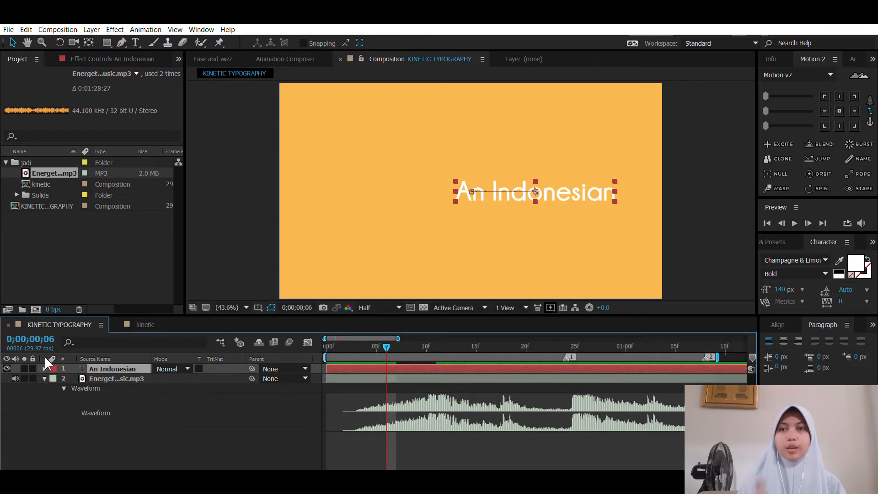
click(45, 366)
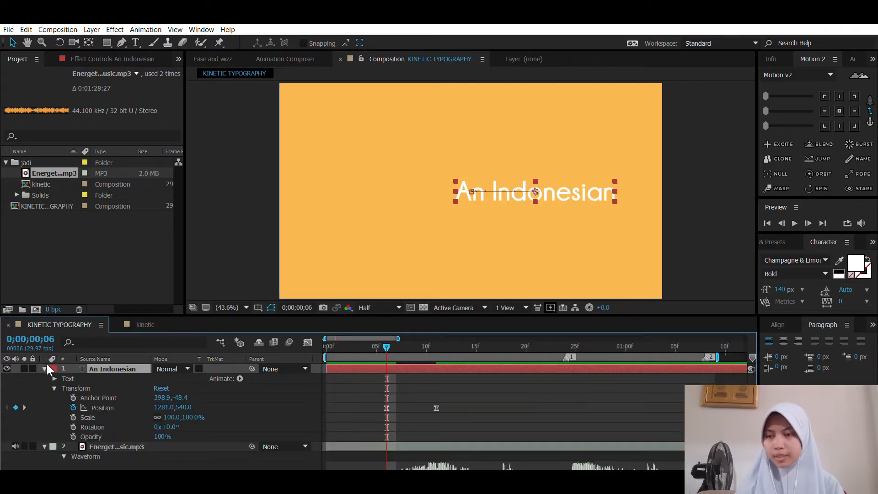
click(54, 378)
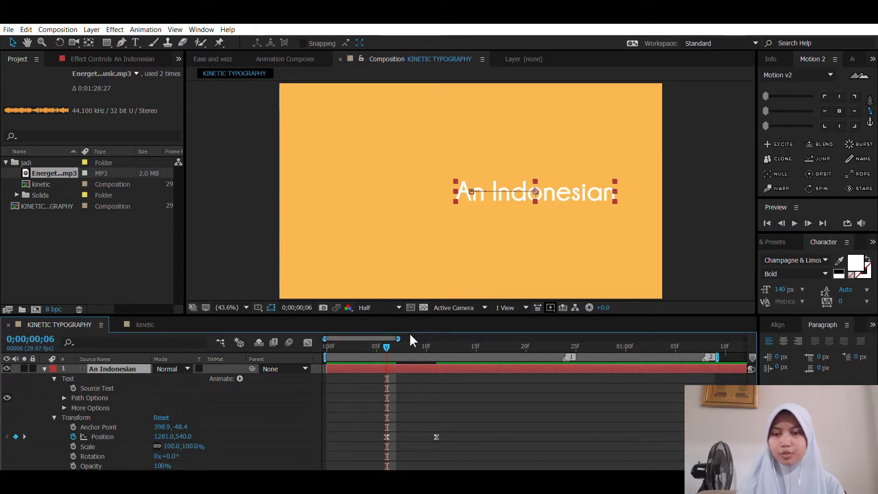
mouse_move(410, 338)
mouse_down()
mouse_move(345, 338)
mouse_move(437, 343)
mouse_move(405, 343)
mouse_move(418, 342)
mouse_up()
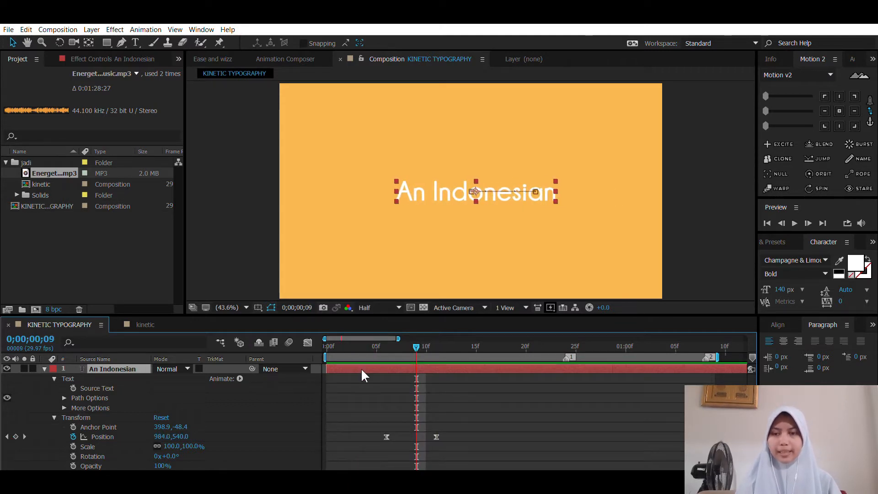
click(73, 388)
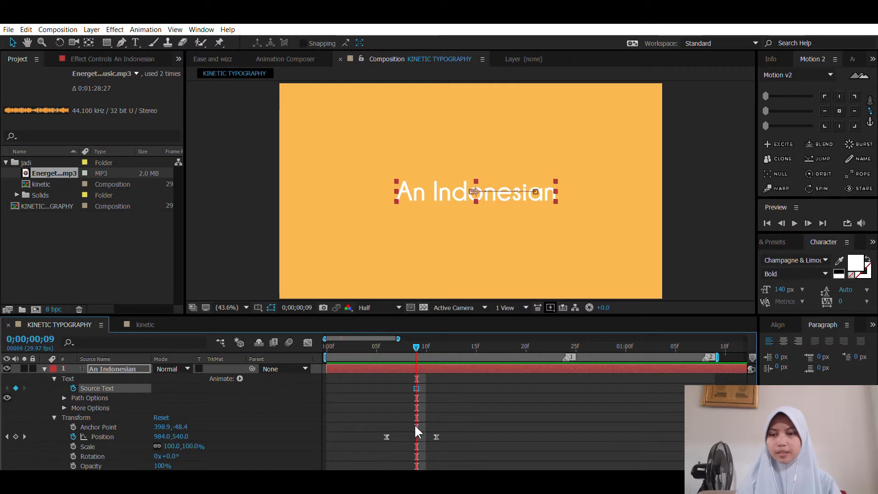
drag(420, 342, 454, 365)
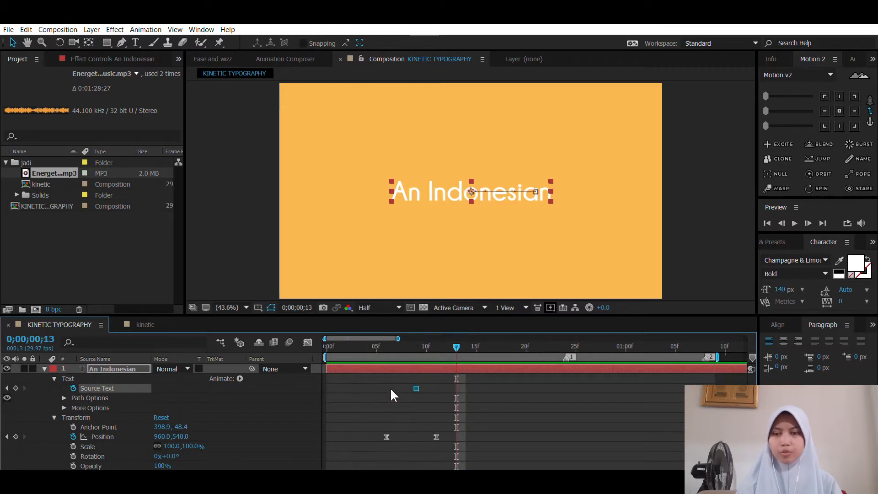
click(416, 330)
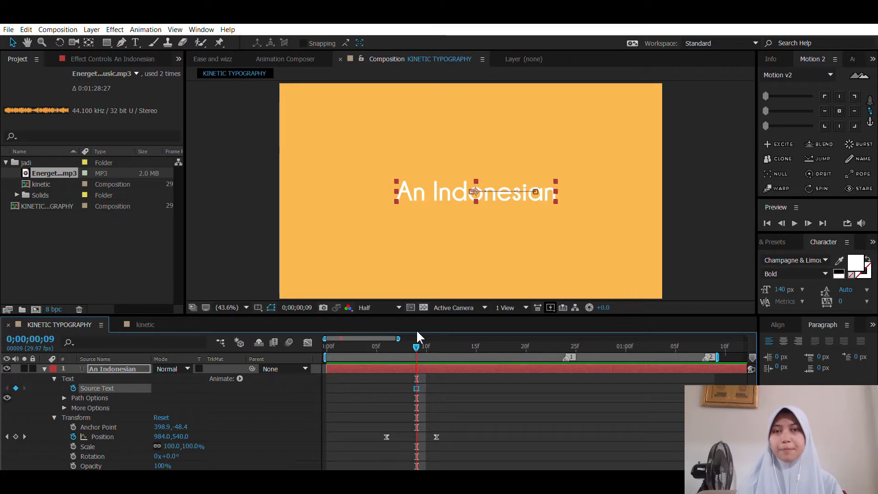
click(416, 388)
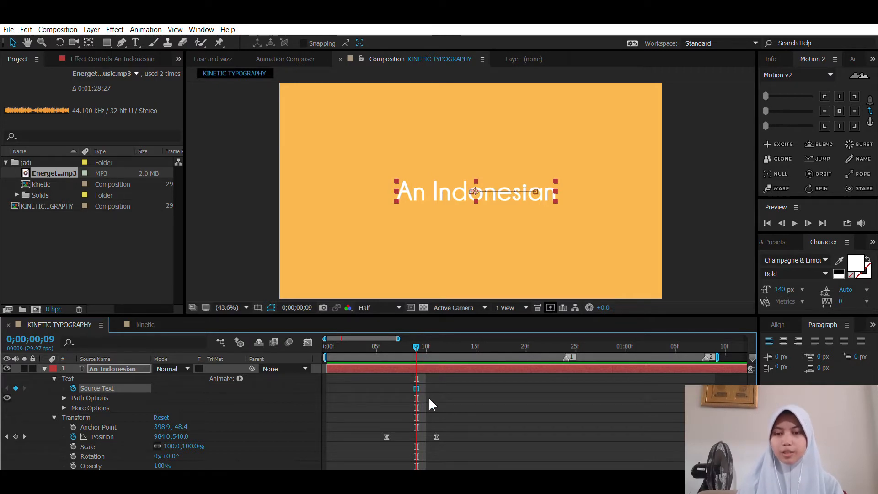
click(436, 437)
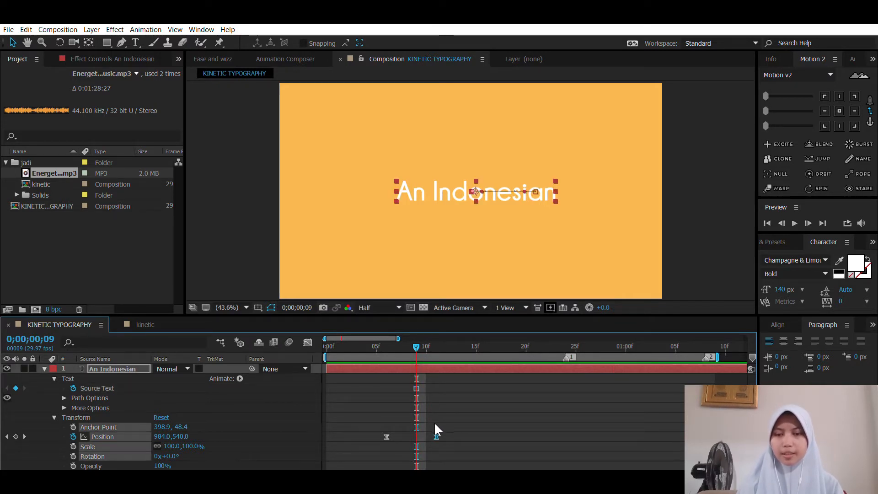
click(589, 391)
click(460, 371)
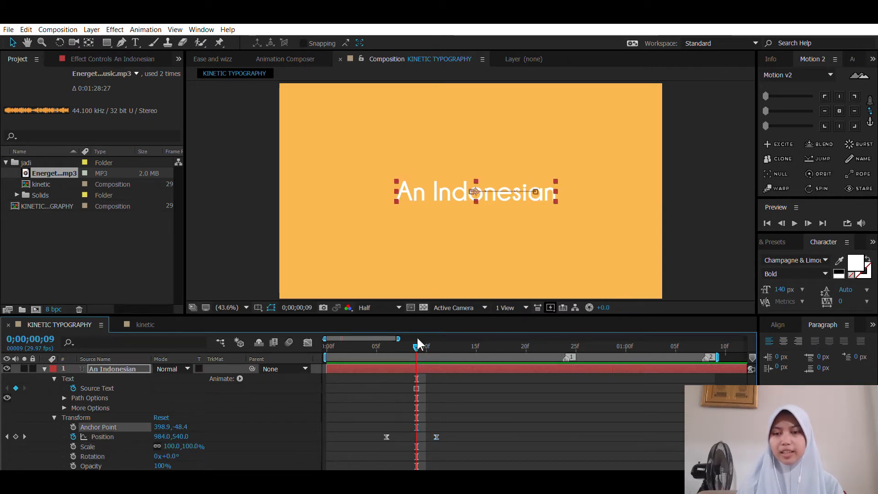
mouse_move(417, 342)
mouse_down()
mouse_move(457, 339)
mouse_move(427, 343)
mouse_up()
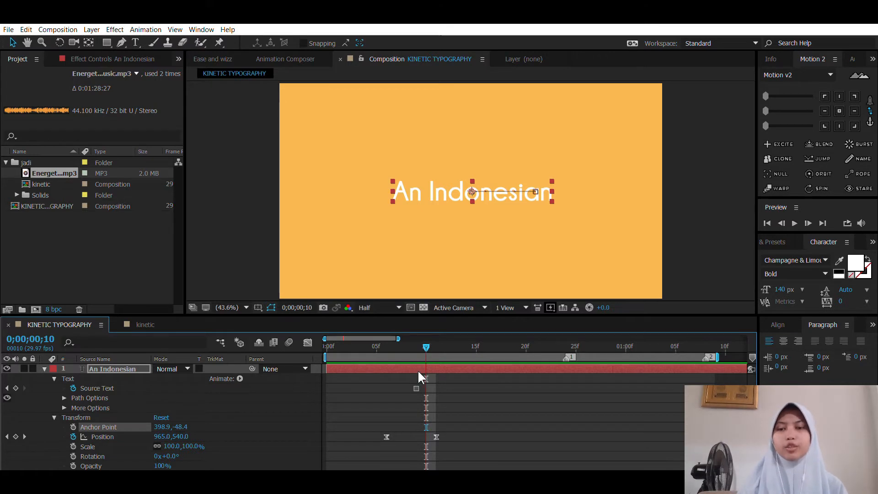
Step: At 0;00;00;04, shorten the "An Indonesian" text to "An" to set a Source Text keyframe
drag(428, 335, 361, 356)
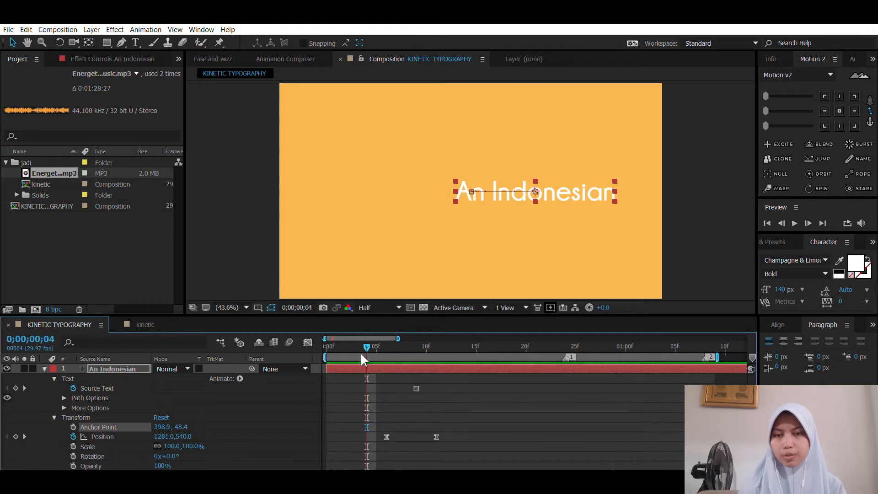
double_click(493, 194)
drag(484, 187, 639, 178)
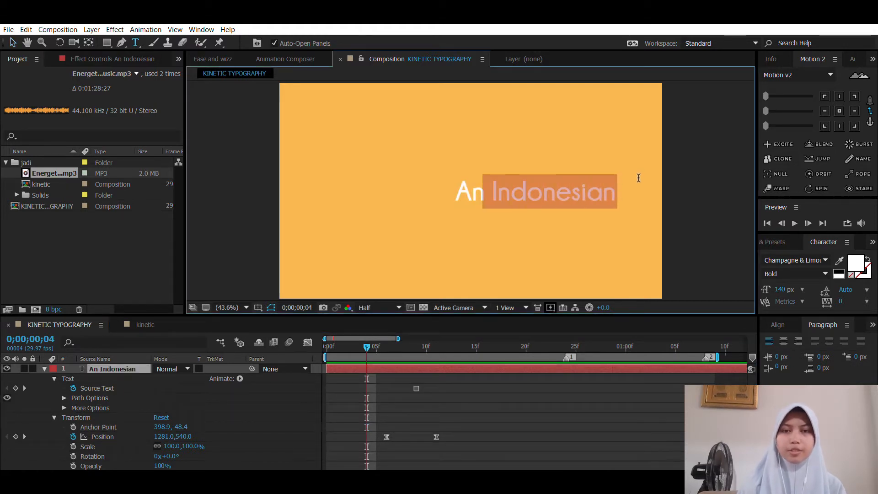
click(427, 402)
key(v)
Step: At 0;00;00;00, delete the whole word "An" so the layer's first Source Text keyframe is empty
drag(361, 341, 330, 361)
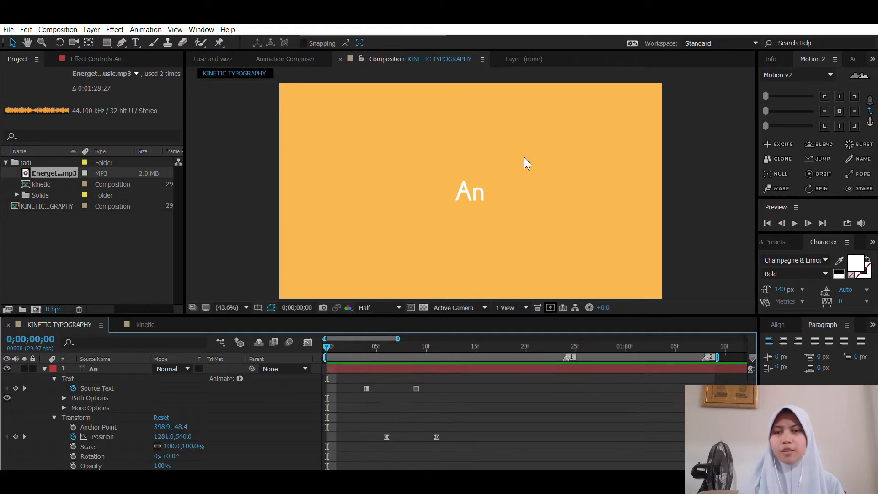
click(472, 181)
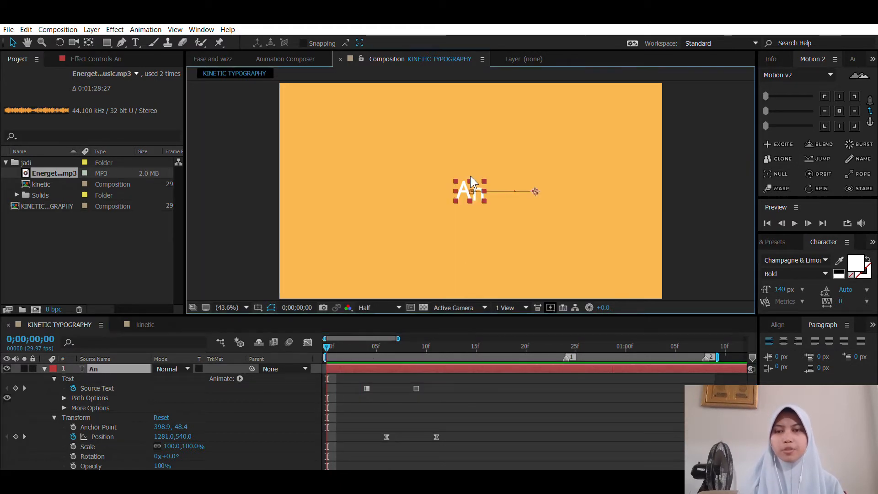
key(k)
key(k)
key(k)
key(k)
click(329, 346)
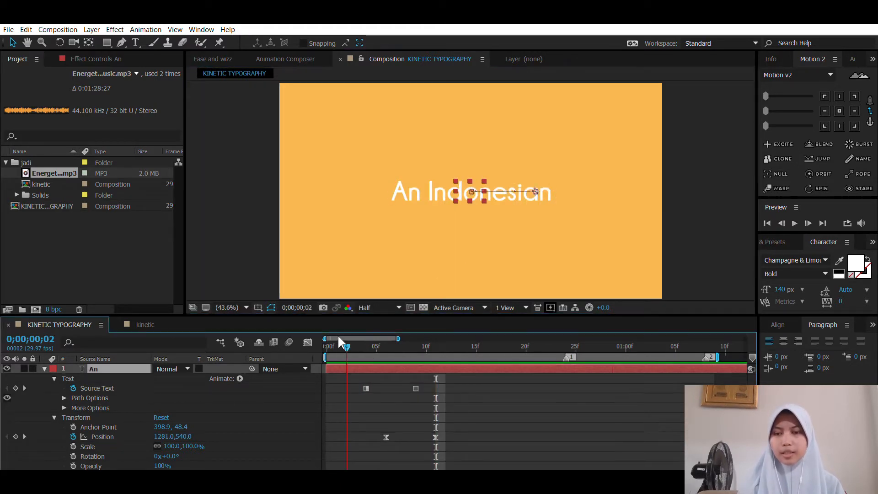
double_click(468, 188)
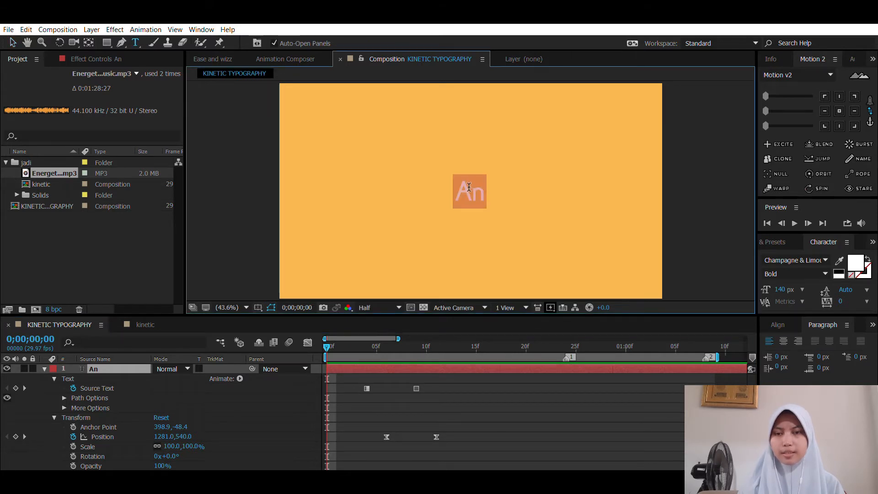
key(BackSpace)
click(400, 407)
key(v)
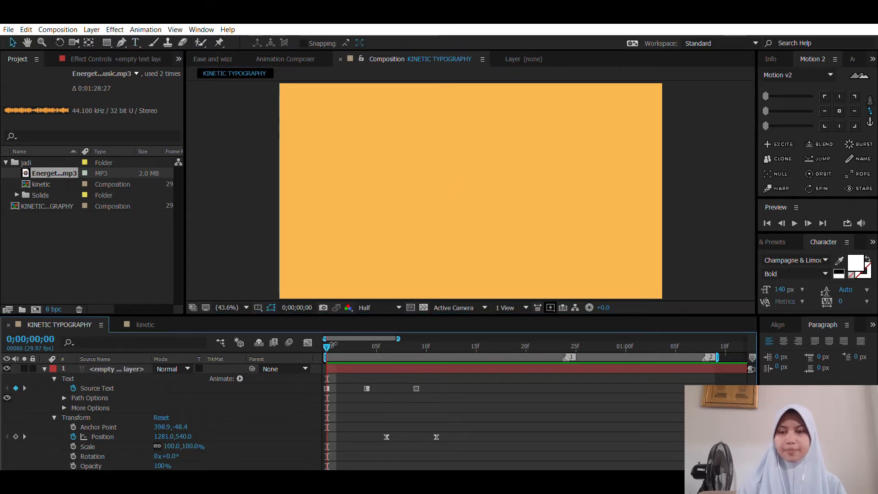
Step: Reveal only the text layer's keyframed properties and preview the text animation against the music
drag(345, 342, 375, 346)
click(398, 368)
key(u)
click(482, 378)
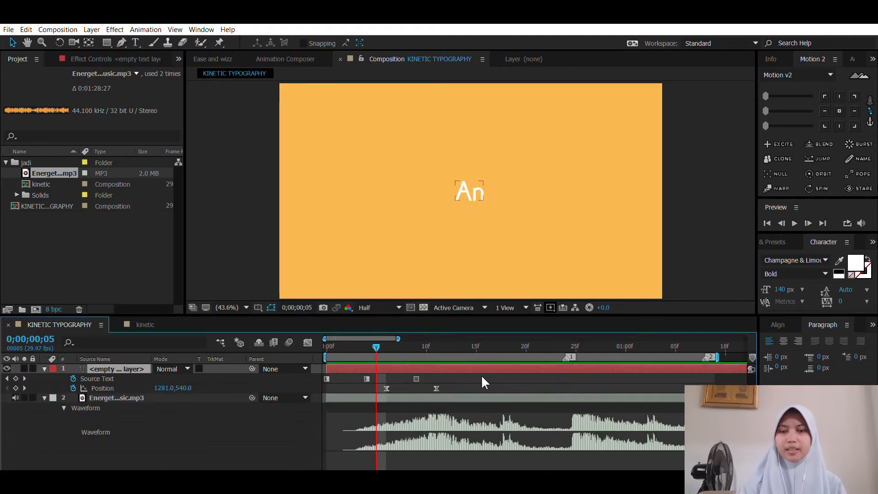
key(space)
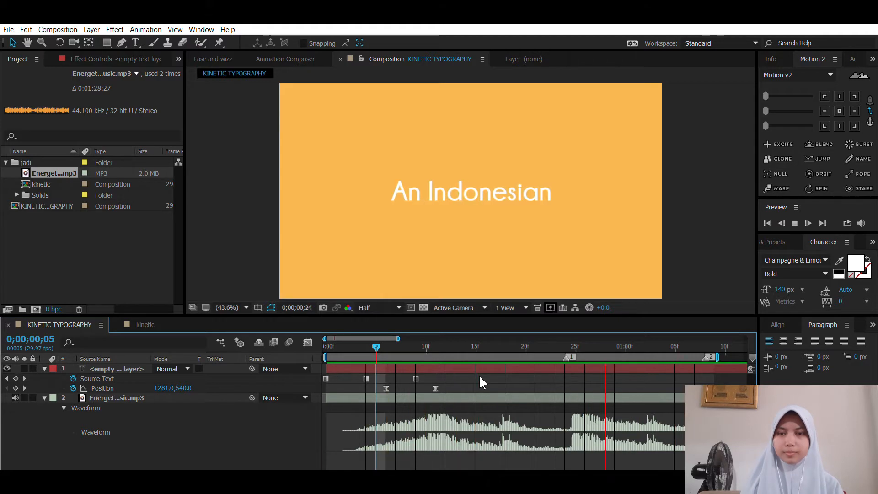
key(space)
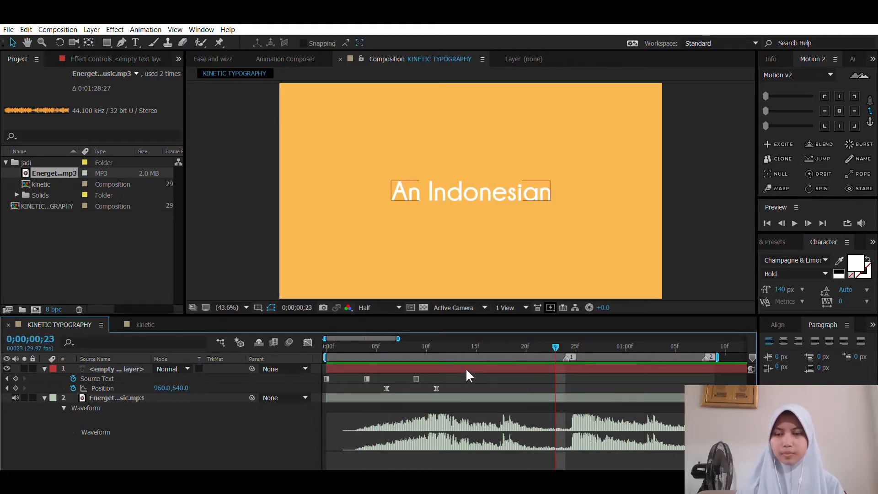
Step: Retime the "An" and full-text Source Text keyframes to frames 5 and 11 and the last Position keyframe to frame 16, and preview the animation
drag(452, 377, 357, 380)
drag(415, 382, 416, 383)
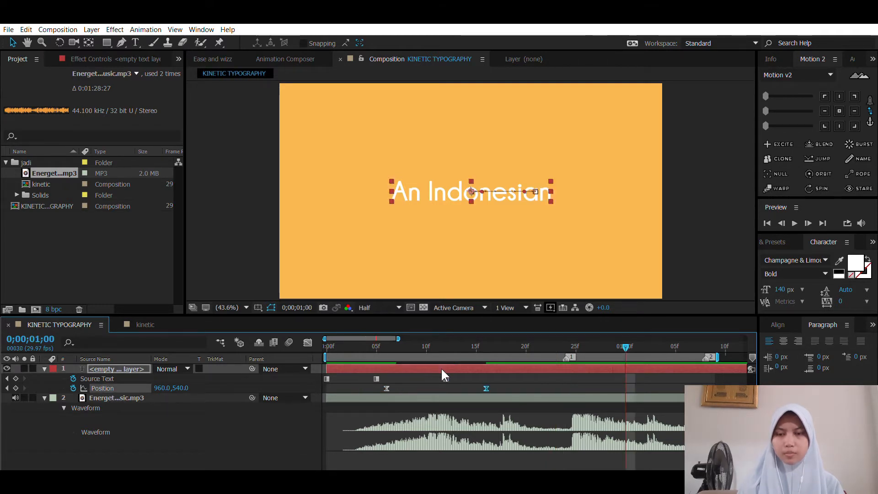
drag(446, 377, 438, 369)
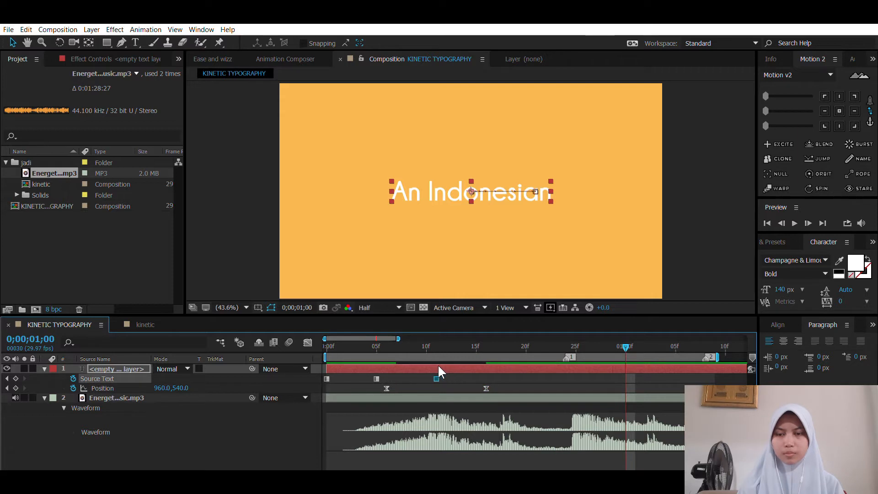
key(space)
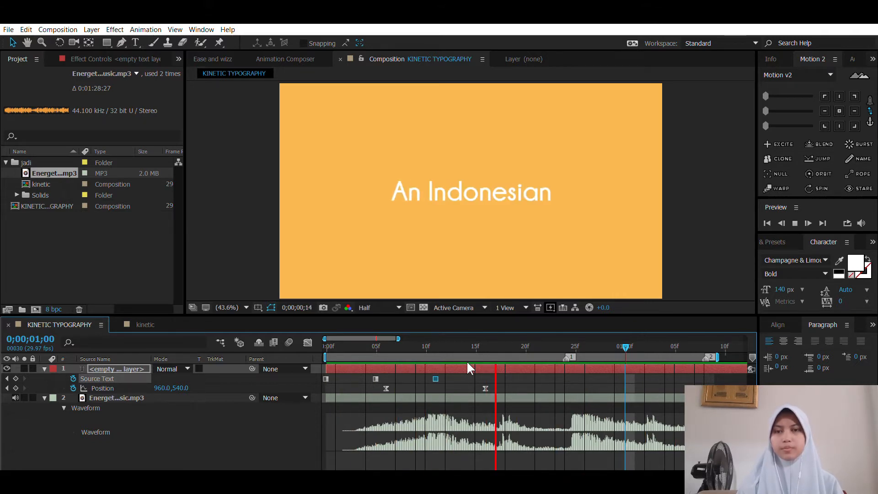
key(space)
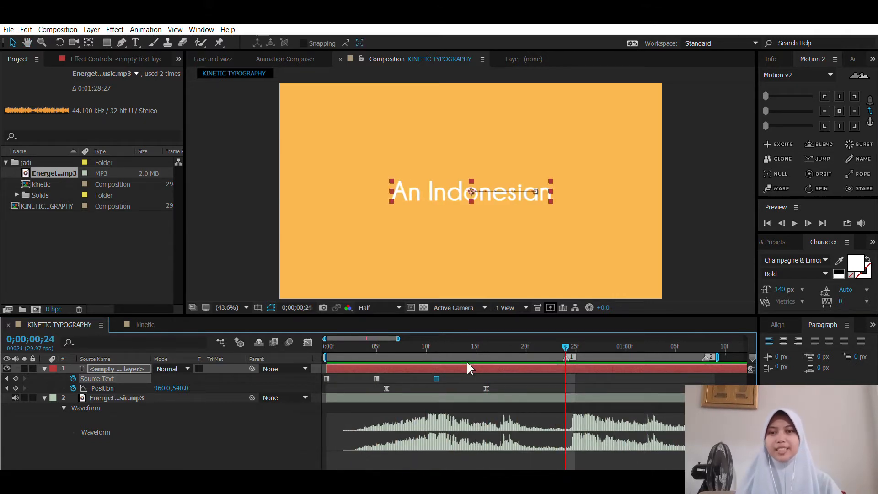
Step: Trim the end of the "An Indonesian" text layer to 0;00;00;23, one frame before marker 1
click(470, 365)
click(482, 335)
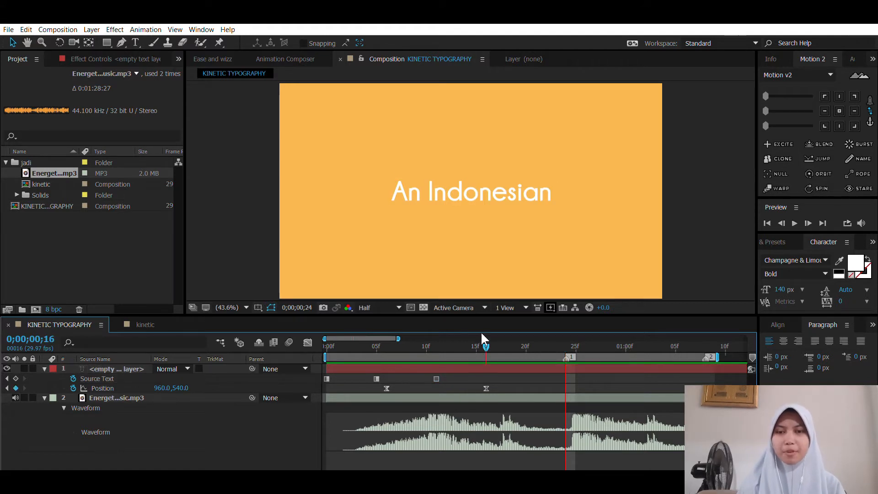
drag(481, 335, 562, 340)
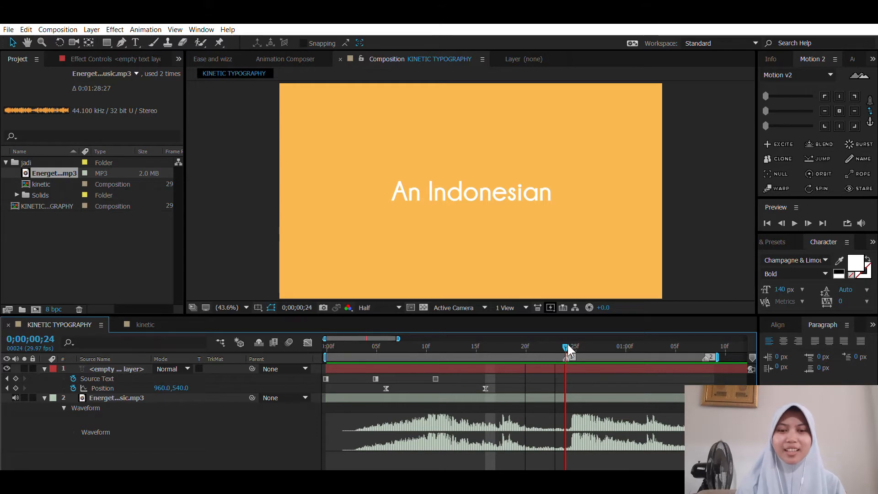
click(570, 355)
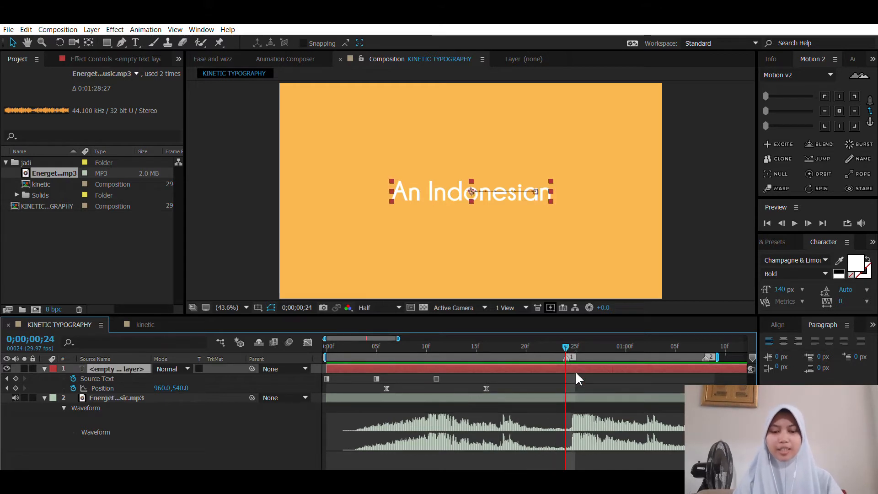
key(Page_Up)
key(alt+bracketright)
click(620, 372)
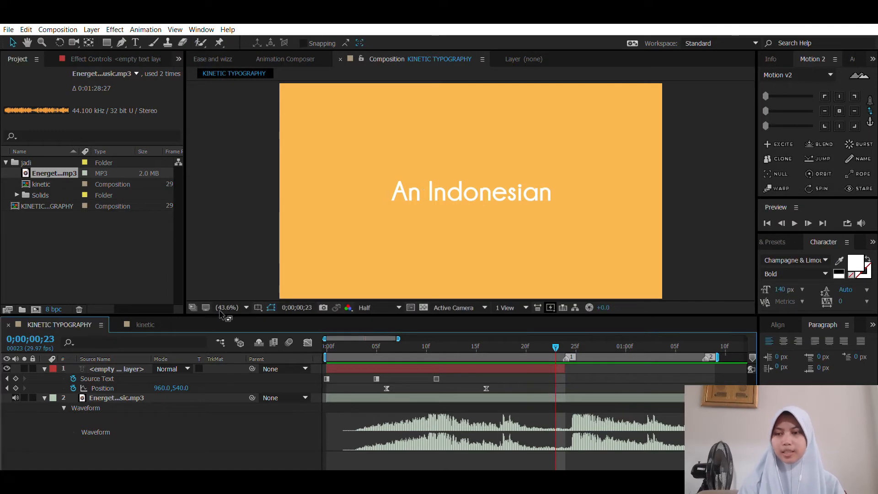
Step: Open the kinetic reference composition and view the frame at 0;00;01;00
click(150, 322)
key(space)
drag(663, 398, 498, 446)
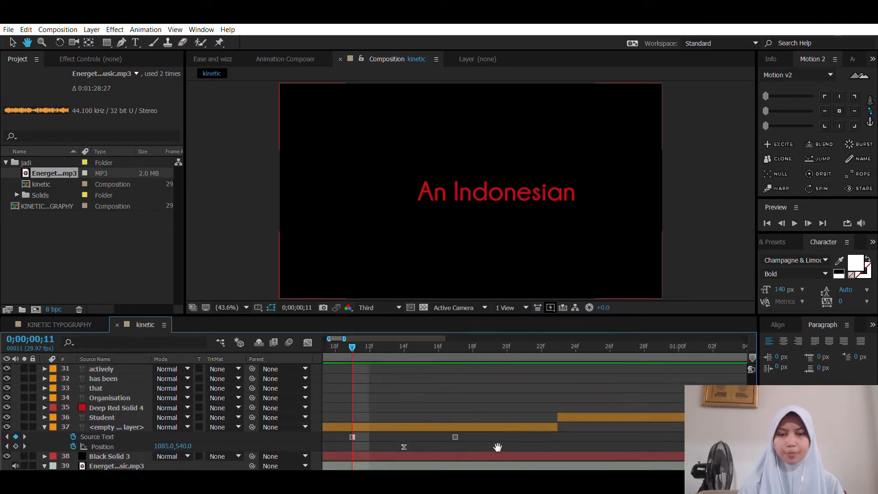
drag(656, 382, 542, 385)
scroll(531, 384, down, 1)
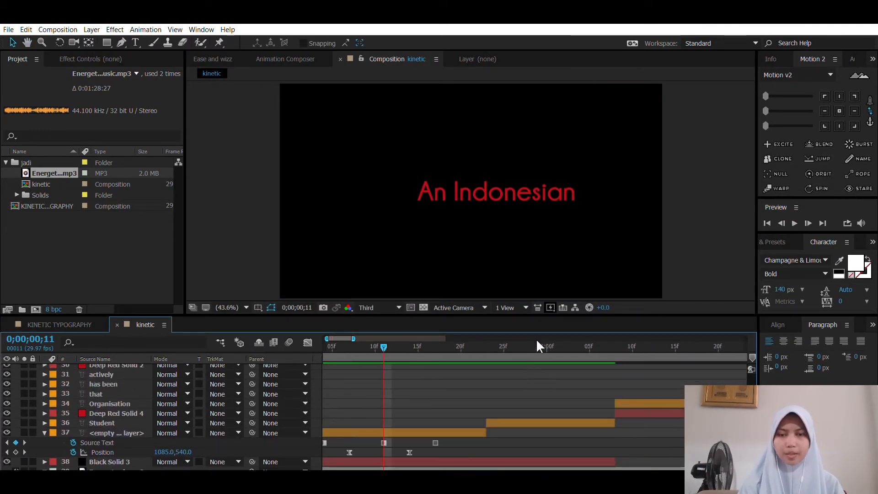
mouse_move(537, 341)
mouse_down()
mouse_move(539, 331)
mouse_move(577, 332)
mouse_move(547, 329)
mouse_up()
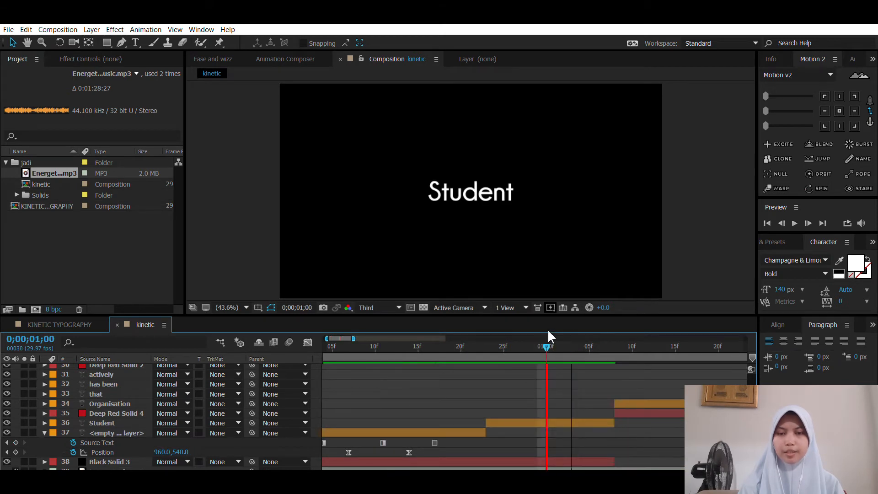
Step: Examine the Student layer's modified properties and the timing of the layers that follow it in the reference composition
click(562, 420)
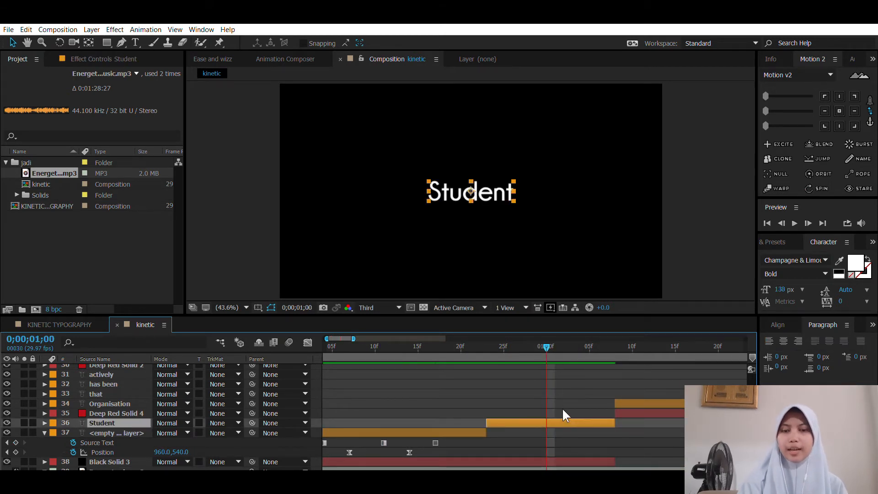
key(u)
key(u)
scroll(557, 395, down, 2)
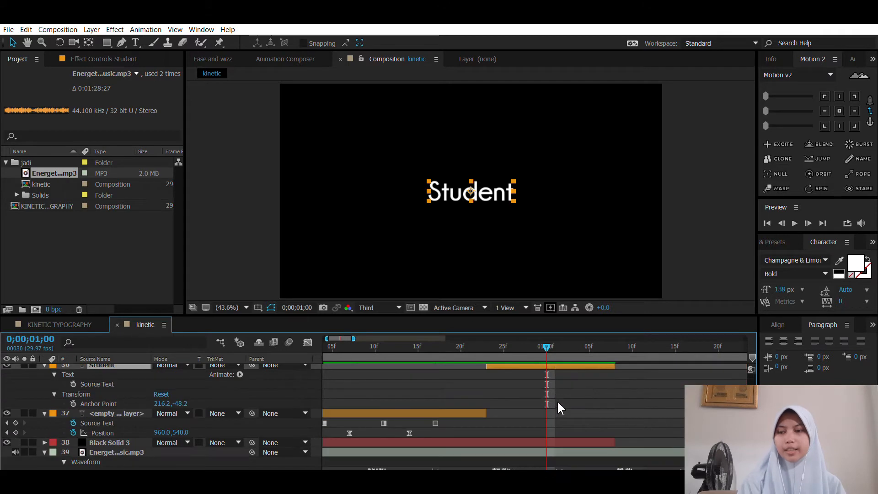
scroll(557, 399, up, 3)
key(u)
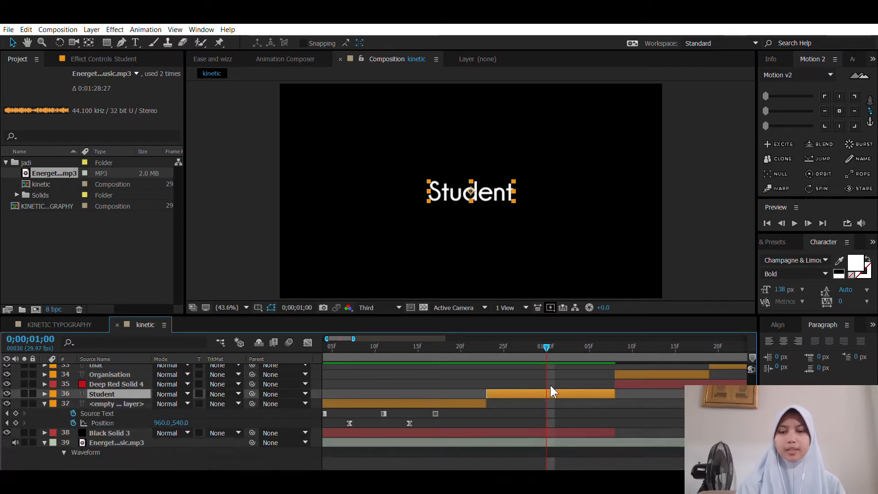
click(537, 369)
scroll(498, 377, up, 1)
scroll(551, 399, right, 3)
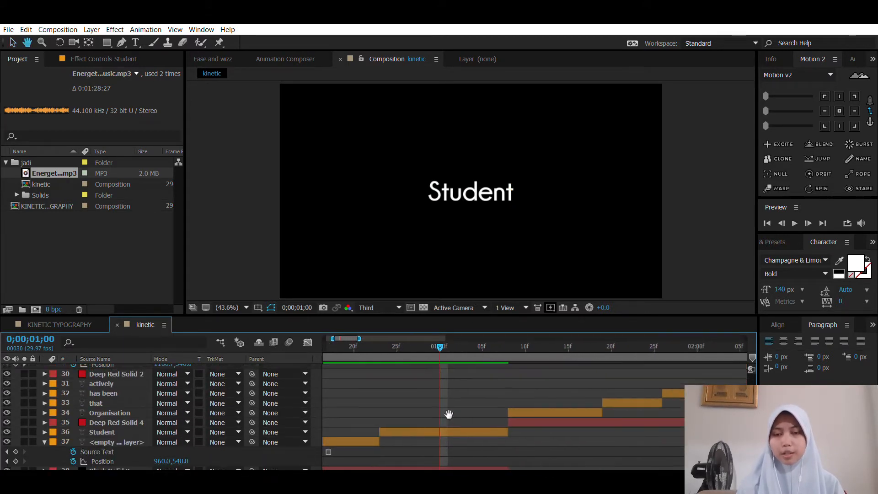
Step: Return to the KINETIC TYPOGRAPHY composition and add a text layer reading "Student" at 0;00;00;24
click(86, 322)
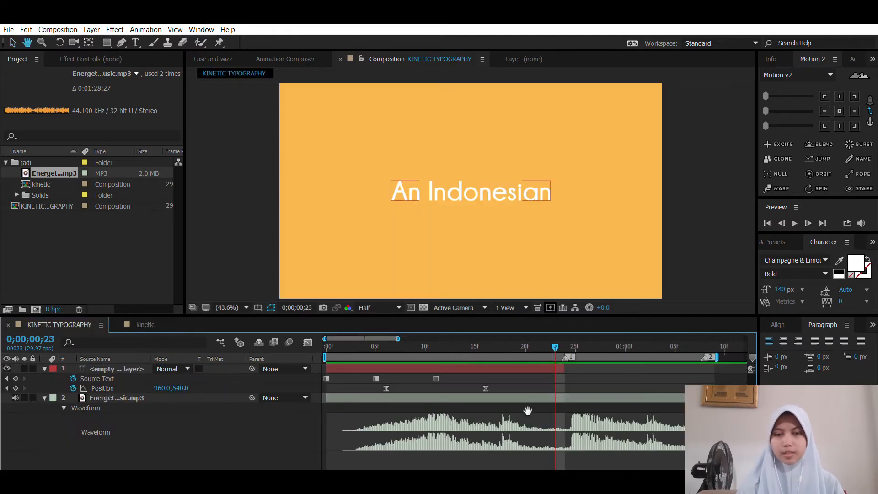
scroll(526, 411, left, 2)
click(496, 366)
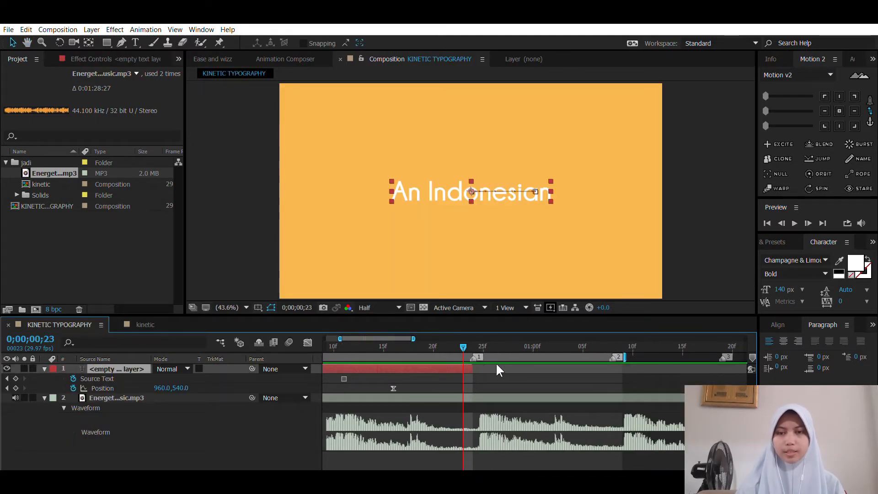
key(ctrl+d)
key(ctrl+z)
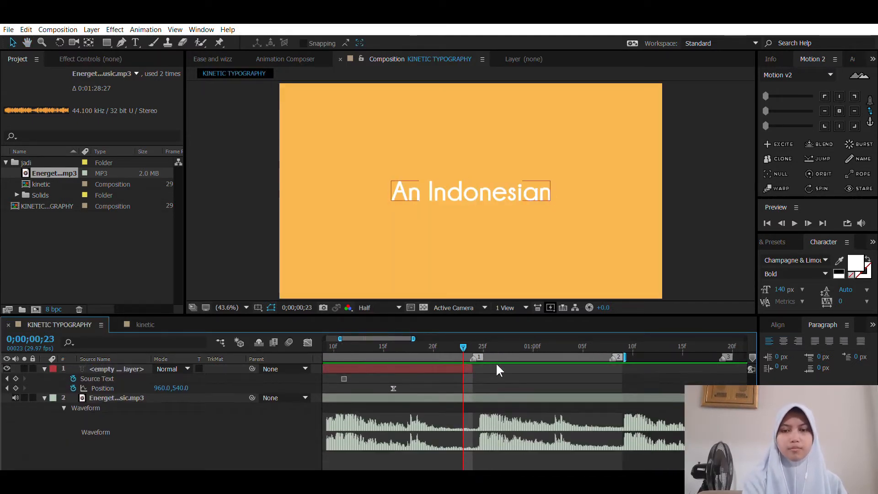
key(ctrl+t)
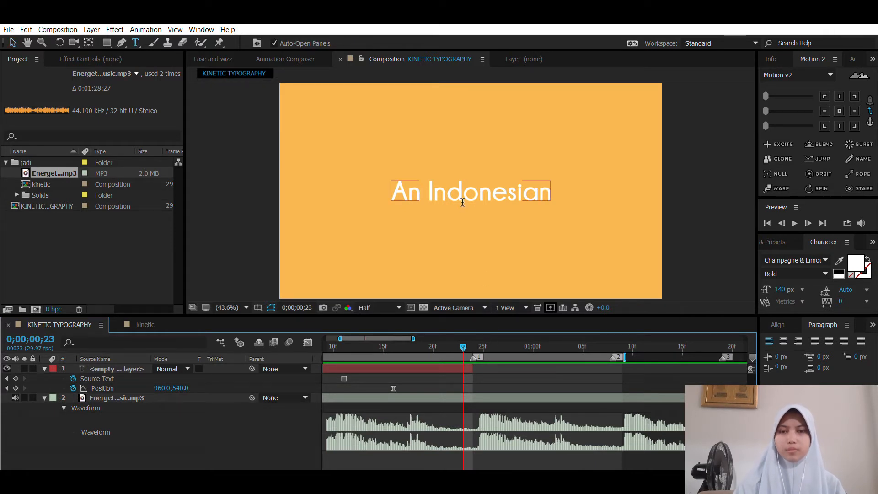
click(470, 337)
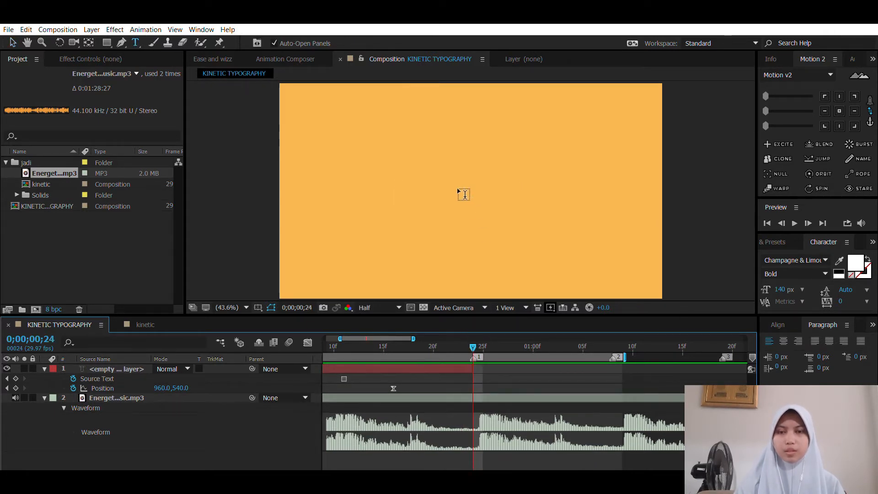
click(455, 177)
text(Student)
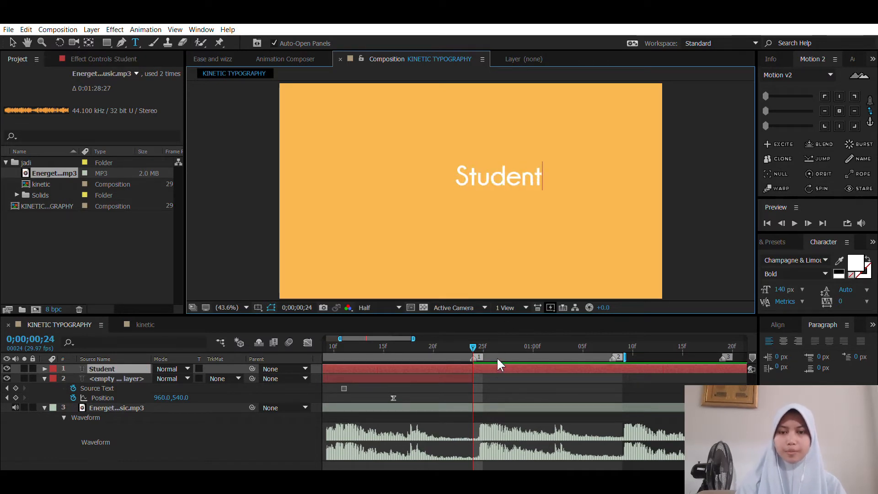
click(488, 368)
key(v)
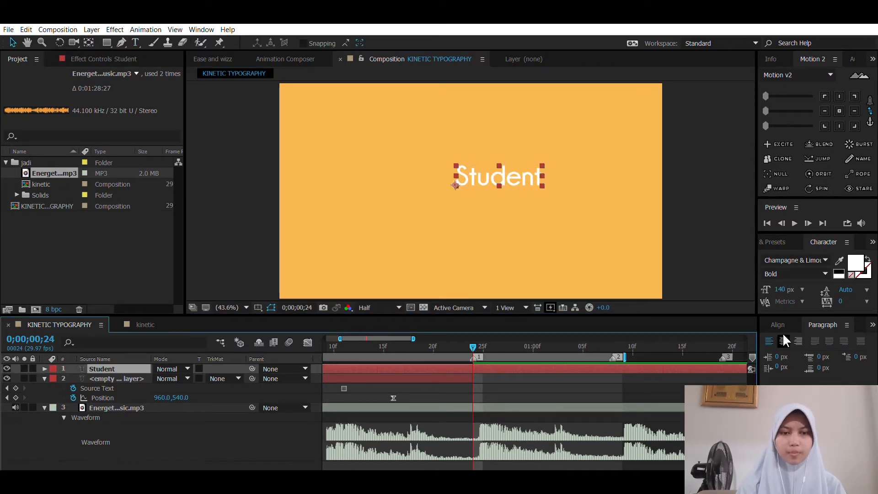
Step: Center the Student text horizontally and vertically in the composition and trim the layer's start to 0;00;00;24
click(778, 325)
click(790, 353)
click(848, 353)
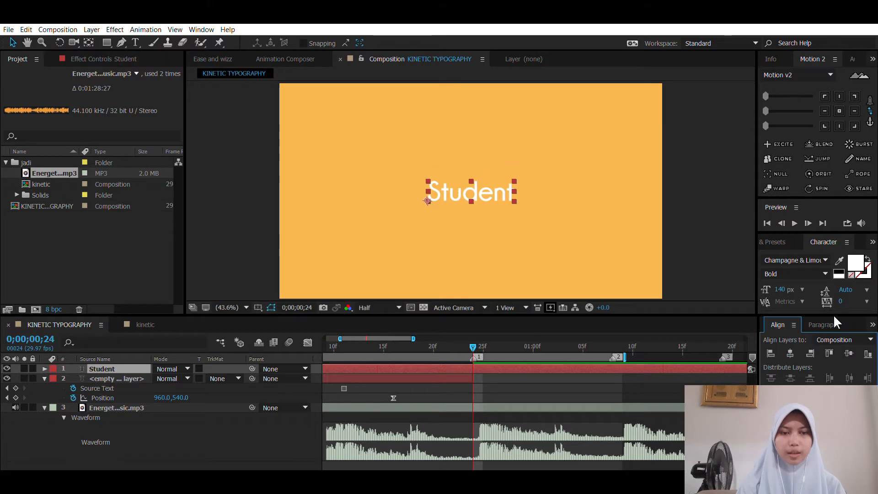
click(825, 325)
key(alt+[)
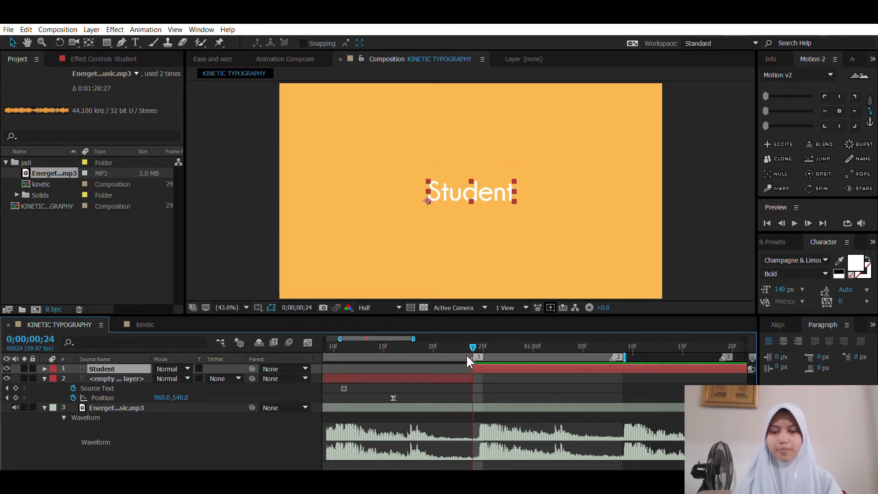
Step: Trim the end of the Student layer to 0;00;01;07, just before marker 2
click(494, 383)
drag(461, 337, 594, 334)
key(space)
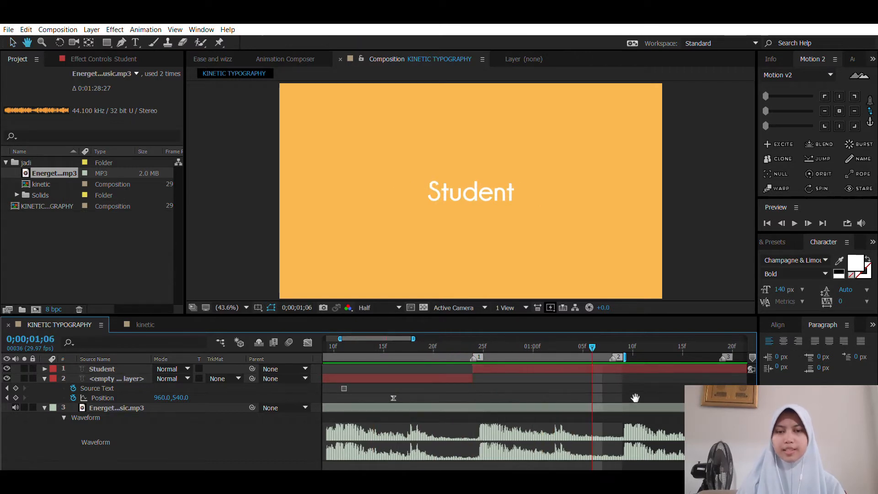
drag(635, 397, 443, 425)
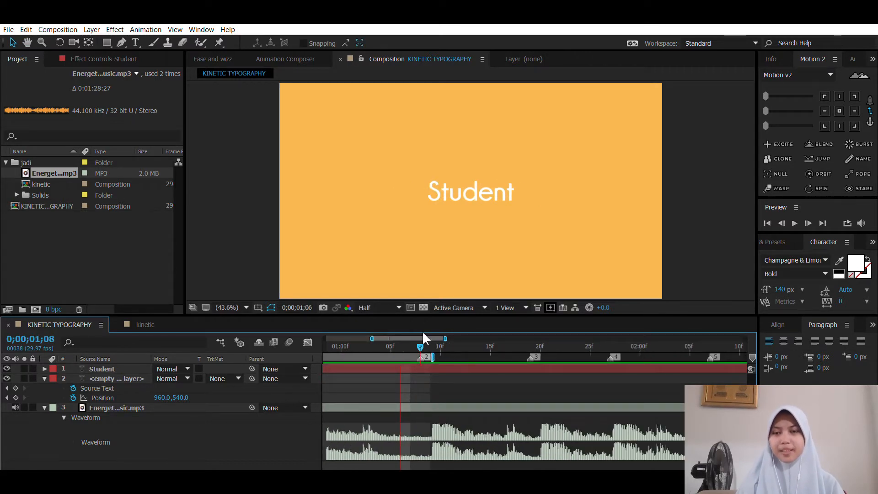
key(space)
drag(400, 387, 461, 421)
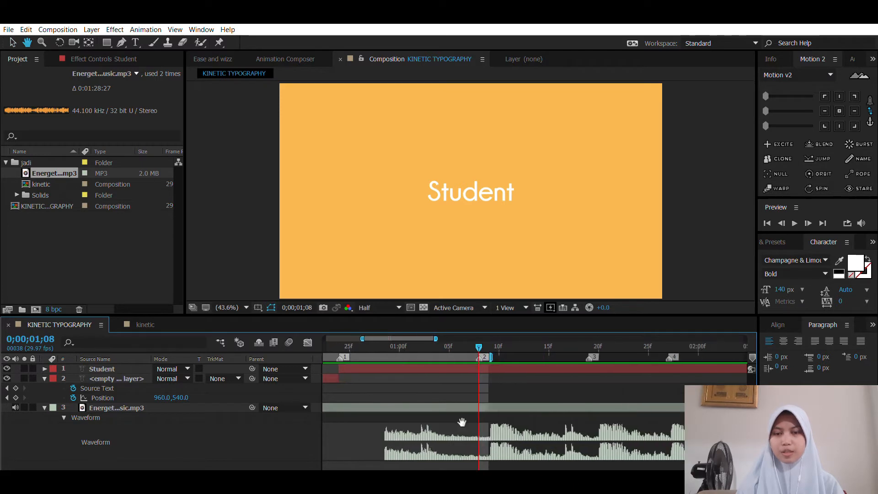
click(489, 366)
key(Page_Up)
key(alt+])
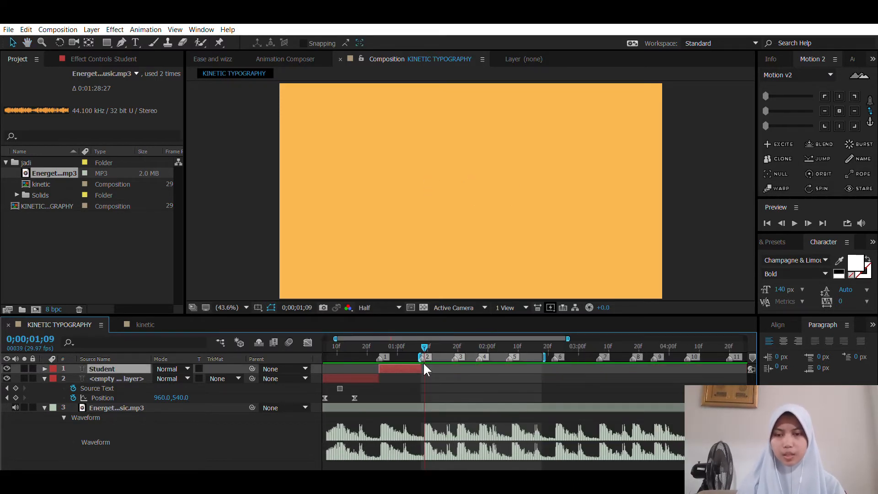
Step: Open the kinetic reference composition and view the words following Student, up to "actively" at 0;00;02;14
key(equal)
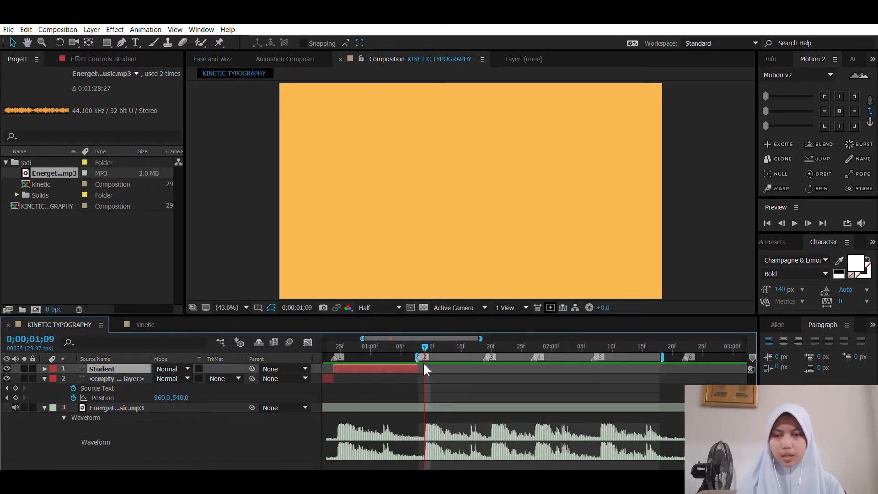
key(Page_Up)
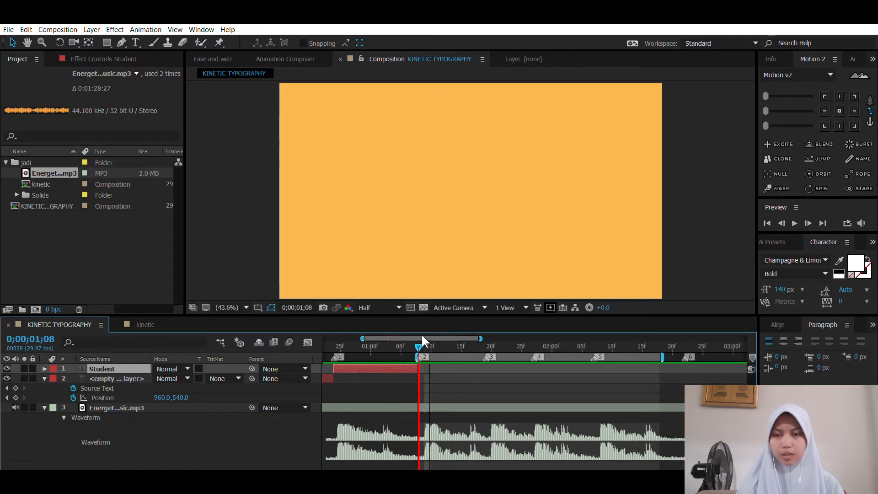
click(156, 324)
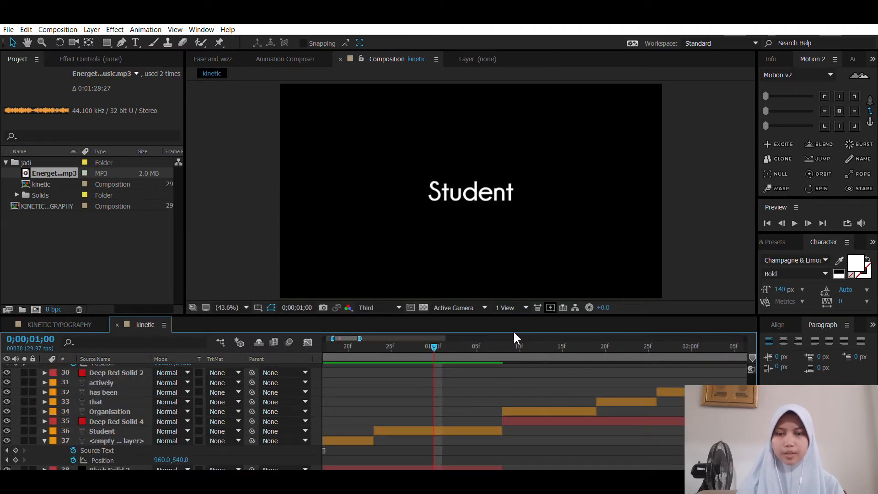
drag(518, 342, 608, 341)
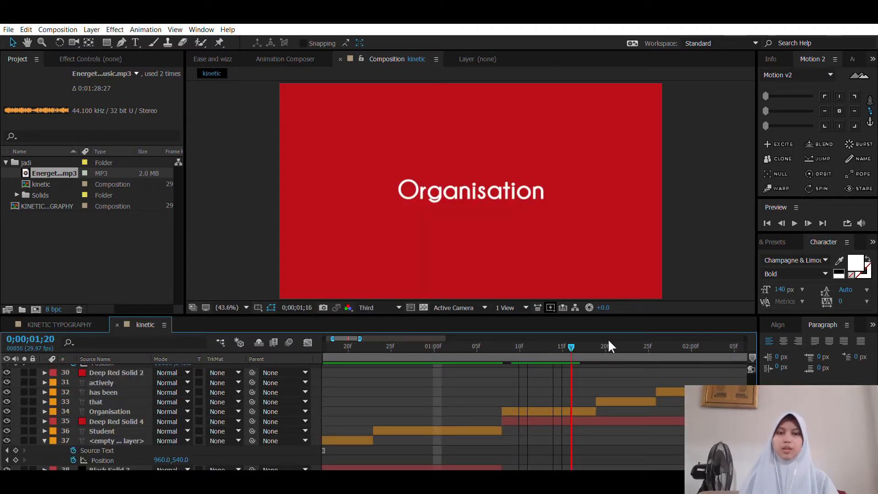
key(minus)
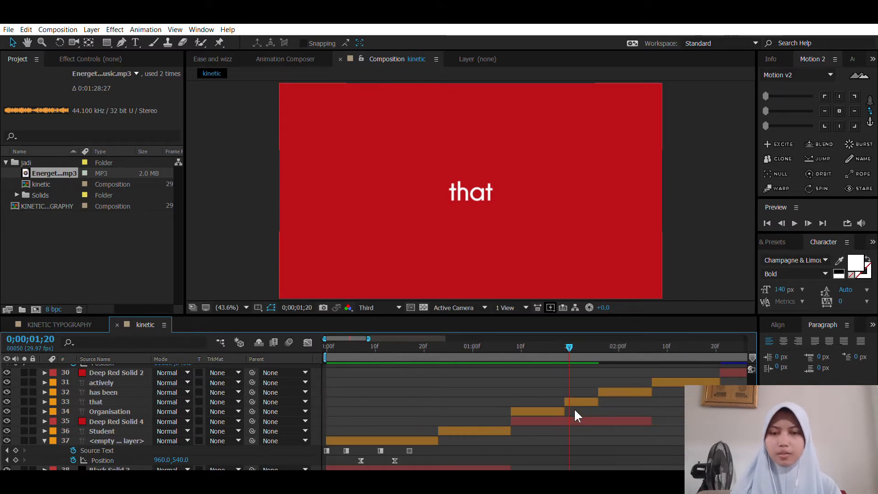
drag(569, 433, 484, 447)
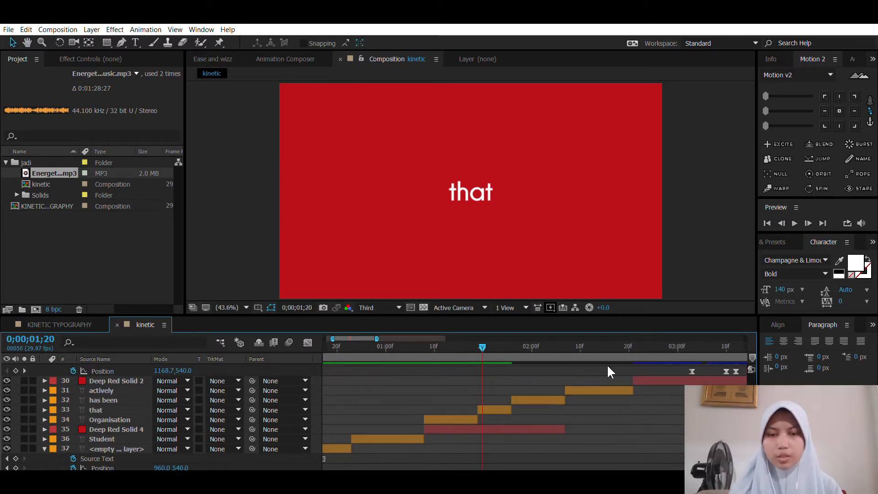
drag(608, 370, 567, 382)
click(554, 338)
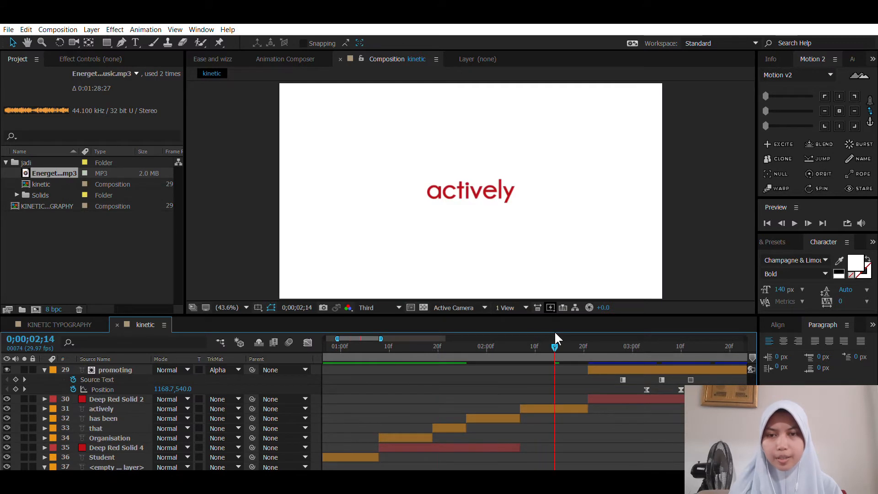
Step: Select the actively, has been, that, Organisation and Student layers in the reference to examine their staggered timing
drag(555, 415, 585, 390)
click(578, 379)
shift+click(533, 392)
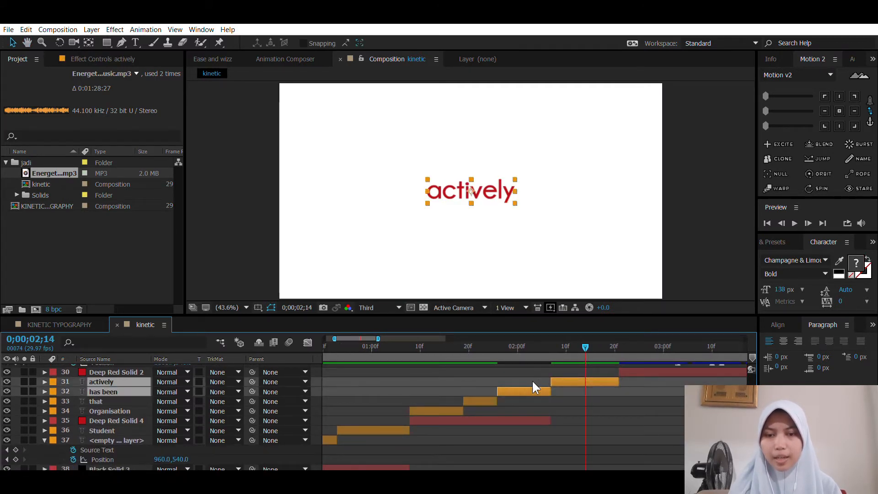
shift+click(483, 400)
shift+click(447, 409)
shift+click(389, 427)
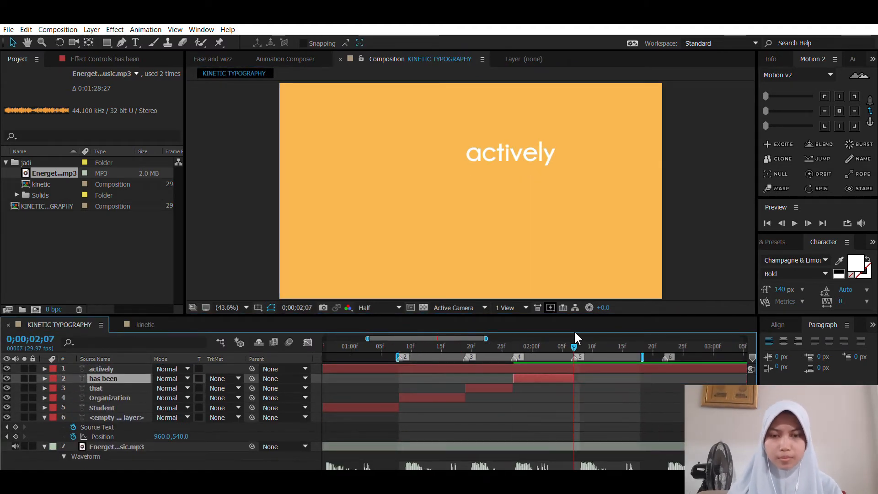
Step: Center the added word layers, including Organization, in the KINETIC TYPOGRAPHY composition and move to 0;00;02;25
click(777, 325)
click(790, 353)
click(849, 353)
click(450, 346)
click(450, 398)
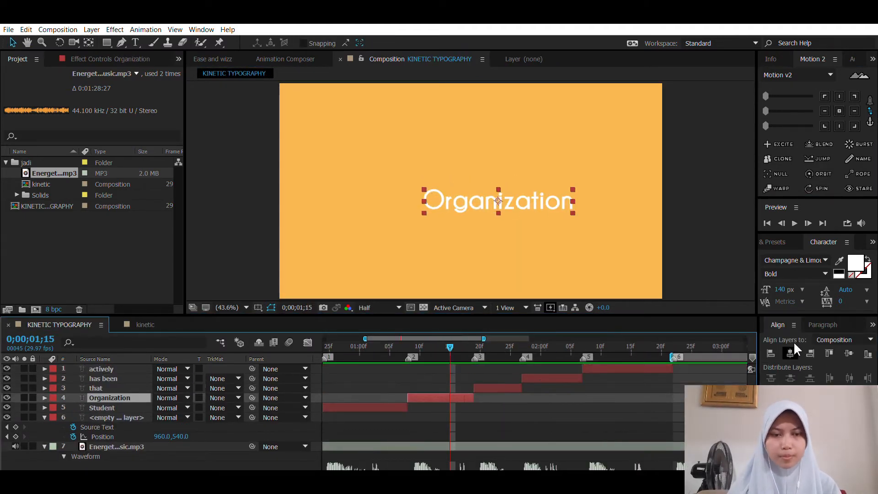
click(691, 347)
drag(572, 394, 471, 398)
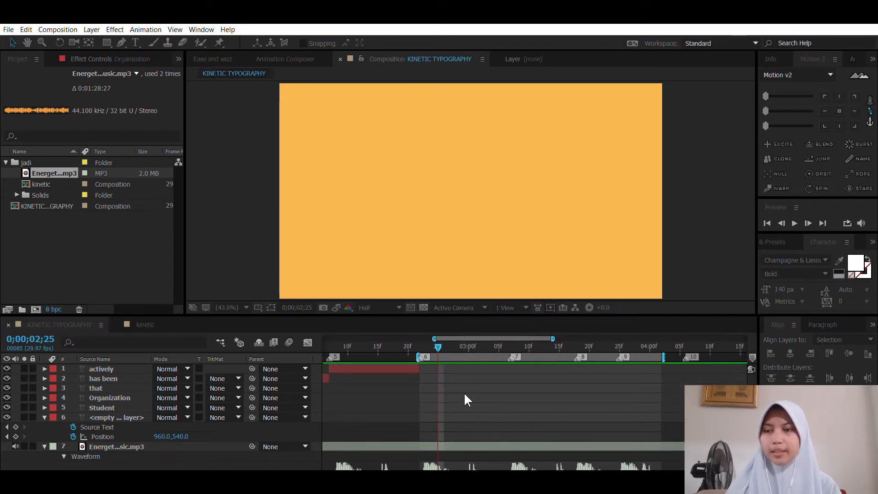
Step: Examine the "promoting" and "and diversity" layers with their shape-layer mattes at 0;00;03;15 in the kinetic reference composition
click(148, 323)
key(space)
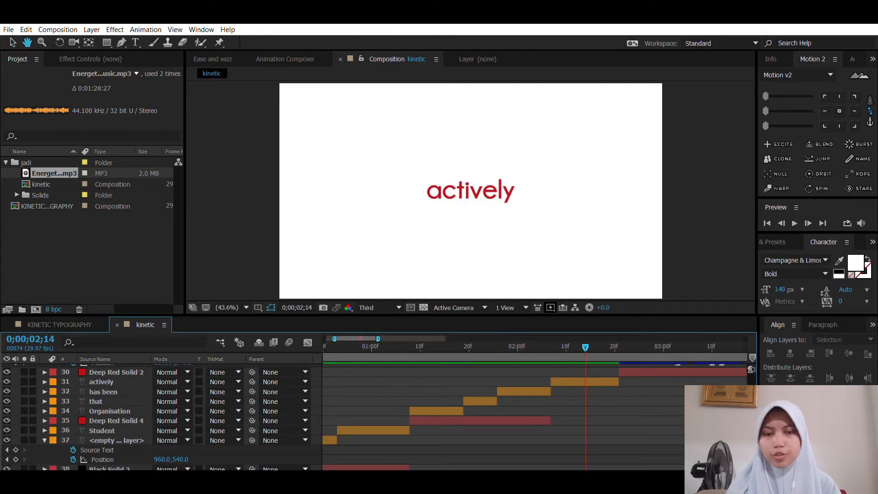
drag(716, 396, 544, 453)
scroll(550, 407, down, 1)
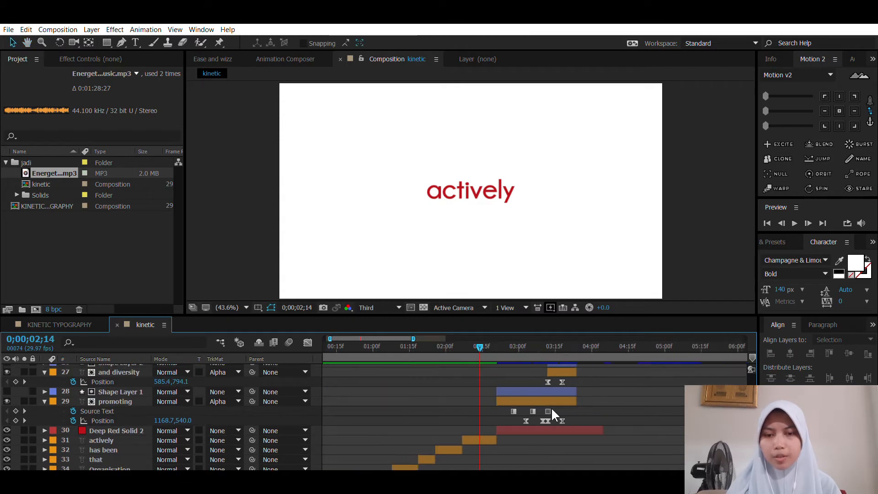
drag(598, 422, 570, 441)
mouse_move(452, 344)
mouse_down()
mouse_move(547, 347)
mouse_move(475, 340)
mouse_move(513, 349)
mouse_move(516, 338)
mouse_move(525, 339)
mouse_move(533, 345)
mouse_move(520, 346)
mouse_move(525, 351)
mouse_up()
click(530, 378)
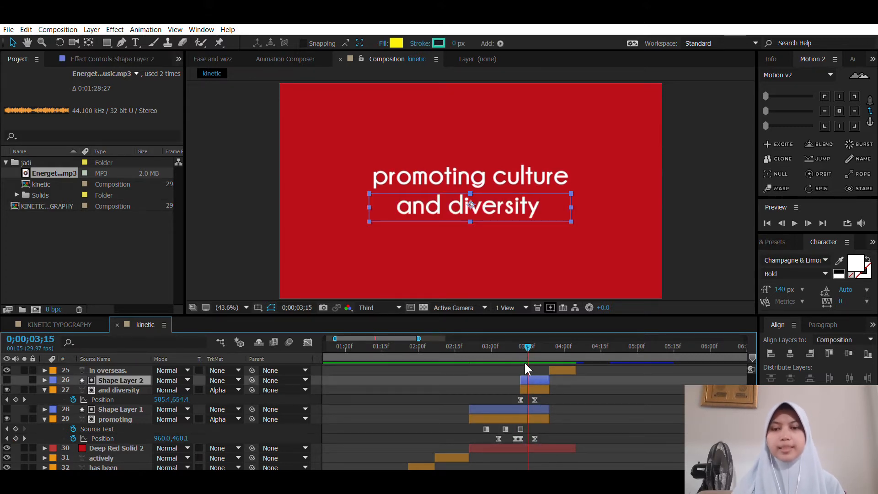
click(501, 377)
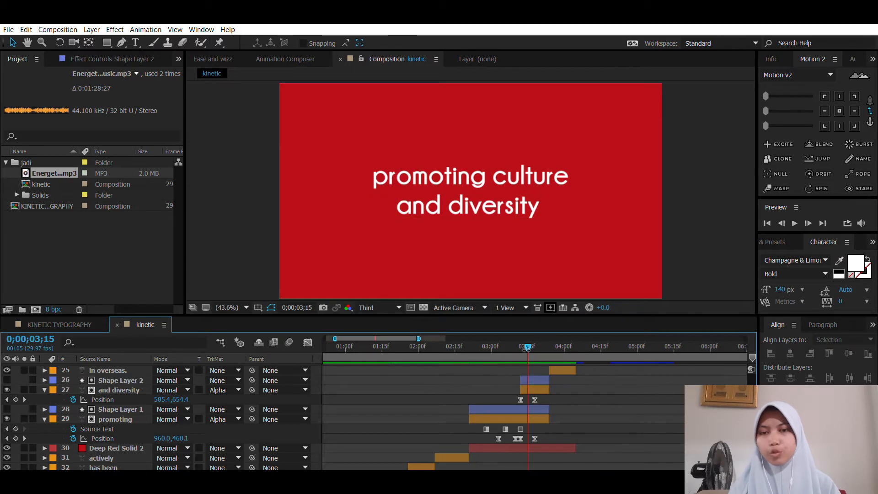
mouse_move(528, 335)
mouse_down()
mouse_move(508, 333)
mouse_move(528, 335)
mouse_up()
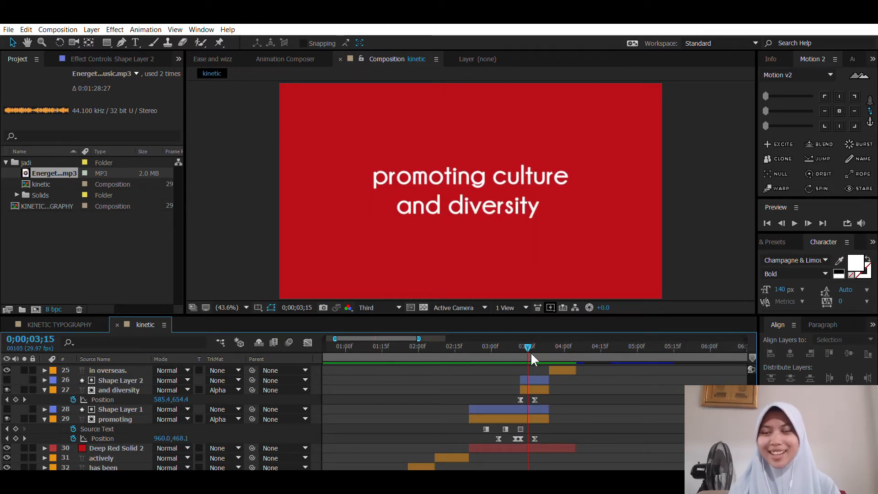
Step: Examine the reference layers that follow, from "in overseas." through Malaysia to the PPI Malaysia ending at 0;00;06;00
scroll(604, 389, up, 5)
scroll(609, 393, down, 2)
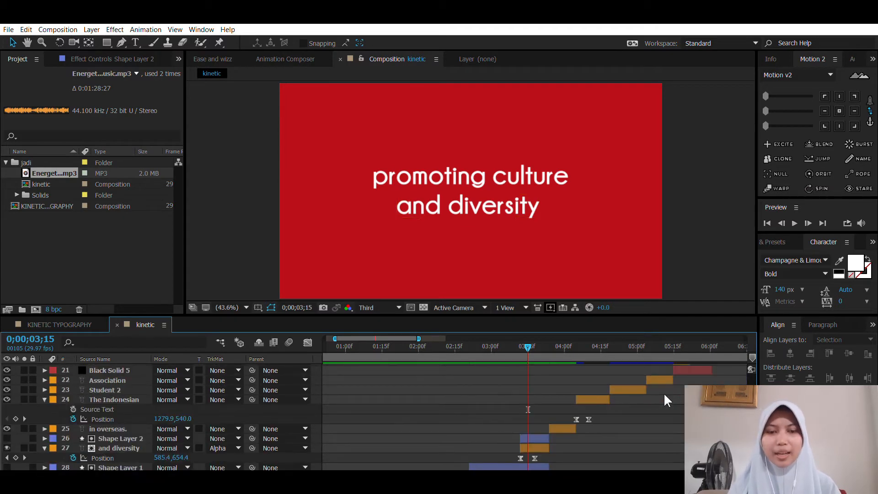
key(h)
drag(621, 410, 468, 448)
drag(718, 368, 581, 424)
drag(543, 374, 577, 430)
key(v)
click(462, 334)
drag(458, 336, 452, 353)
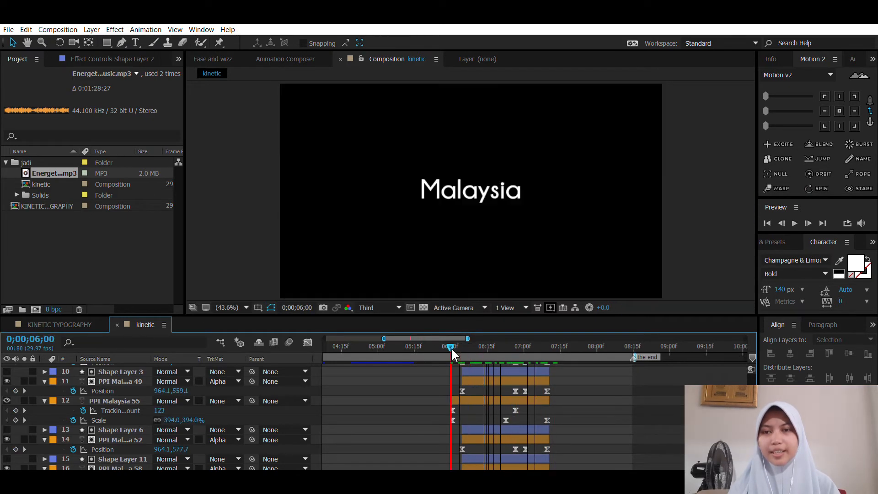
Step: Copy the reference's text and shape layers from promoting through Malaysia, without the solids, and paste them into the KINETIC TYPOGRAPHY composition
drag(494, 422, 615, 406)
drag(445, 455, 578, 400)
scroll(572, 402, down, 3)
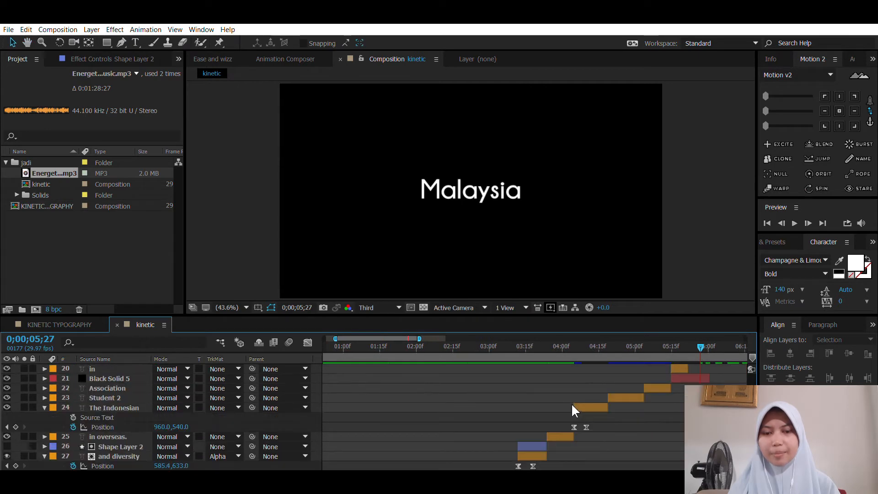
drag(618, 442, 549, 394)
drag(541, 423, 571, 404)
click(508, 348)
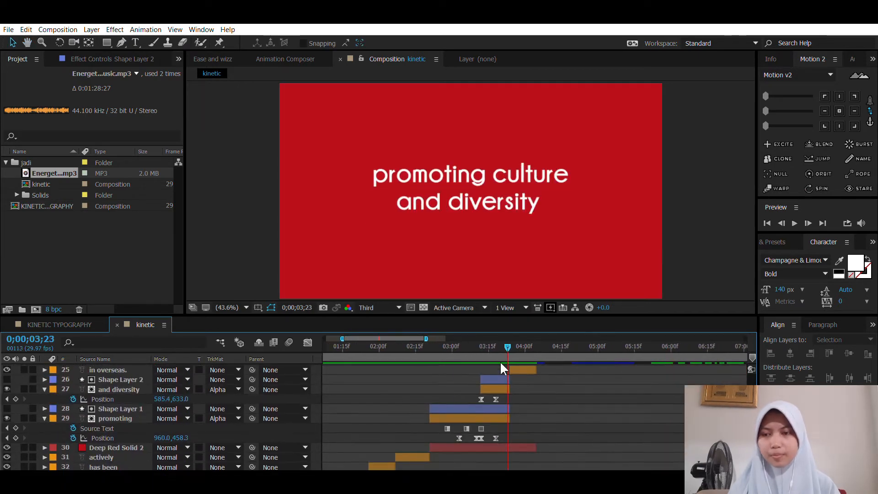
click(495, 417)
drag(495, 417, 421, 464)
click(463, 347)
click(585, 374)
click(593, 347)
drag(566, 408, 492, 425)
key(ctrl+c)
click(59, 324)
key(ctrl+v)
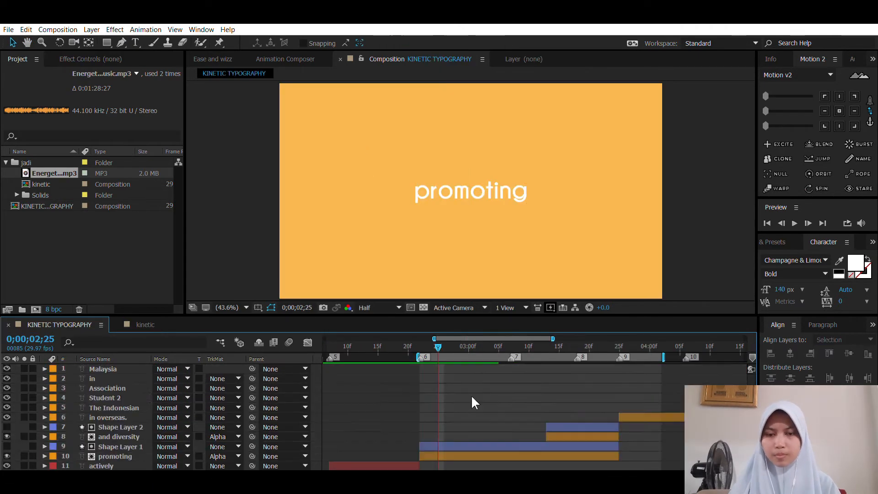
Step: Retime the pasted word layers to the beat markers, starting Association at marker 12, "in" at 13 and Malaysia at 14, ending at 0;00;06;01
click(572, 347)
click(104, 397)
click(107, 388)
click(626, 347)
scroll(654, 388, up, 4)
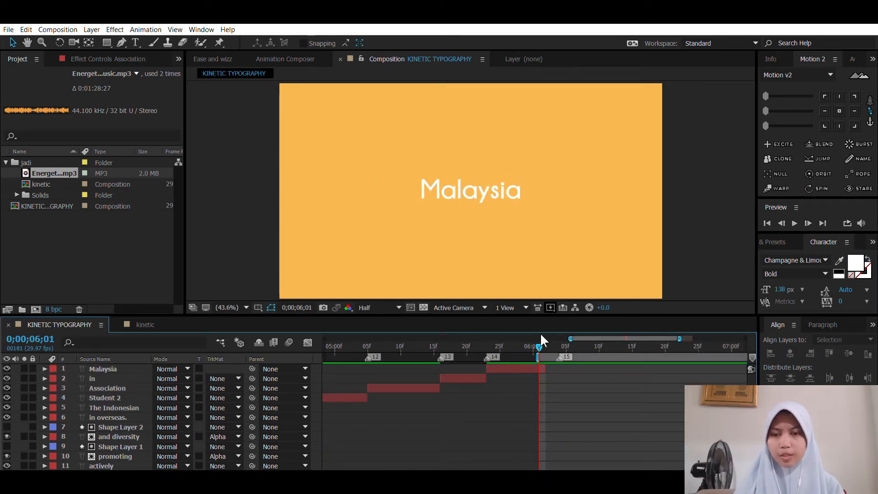
Step: Extend the end of the Malaysia layer to 0;00;06;03, just before marker 15
click(559, 343)
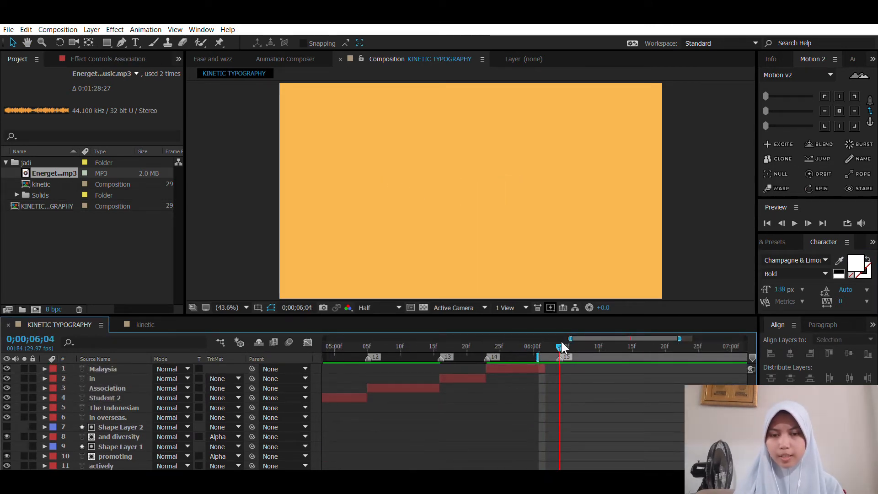
click(534, 368)
drag(546, 368, 566, 368)
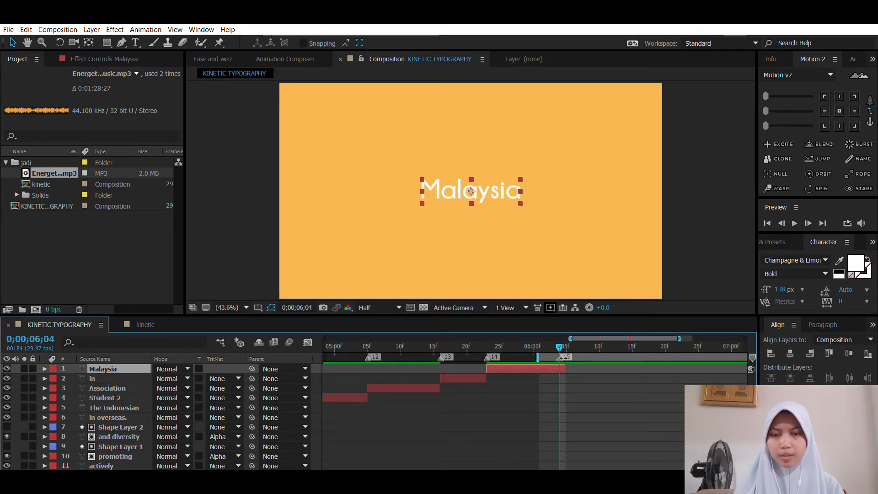
key(Page_Up)
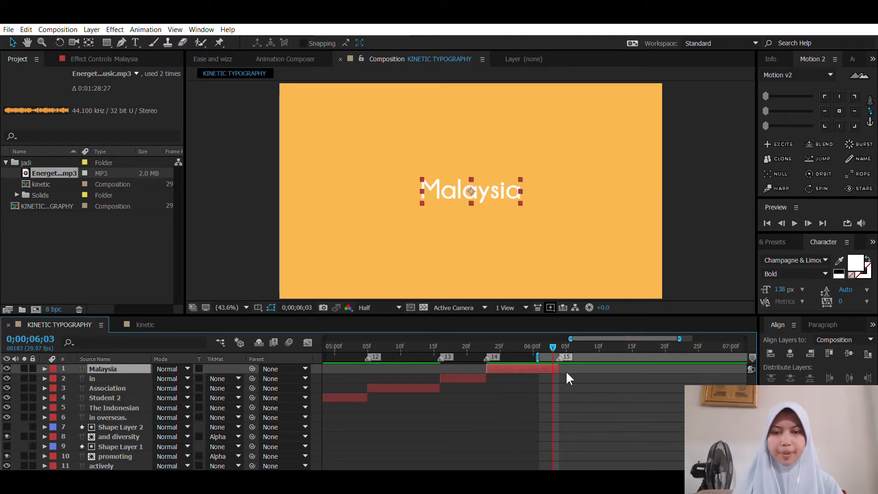
click(583, 385)
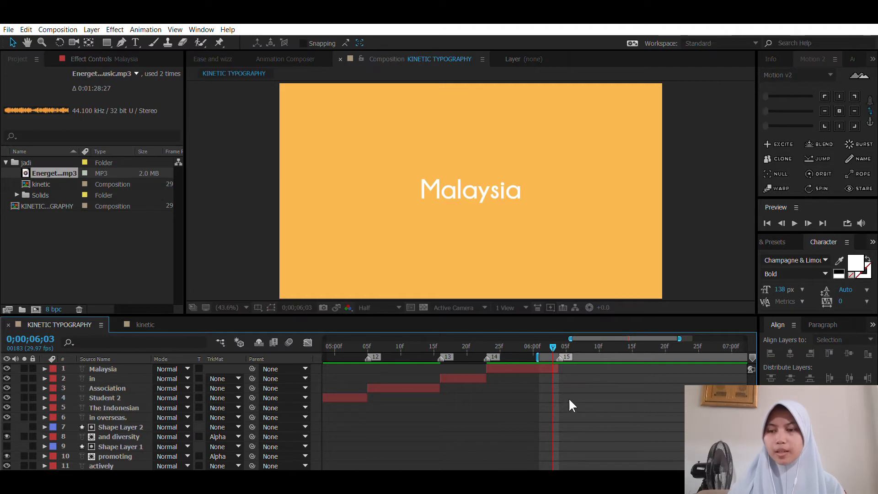
Step: Examine the PPI MALAYSIA ending in the kinetic reference composition, including the tracking and scale keyframes of its main text layer
scroll(651, 400, down, 5)
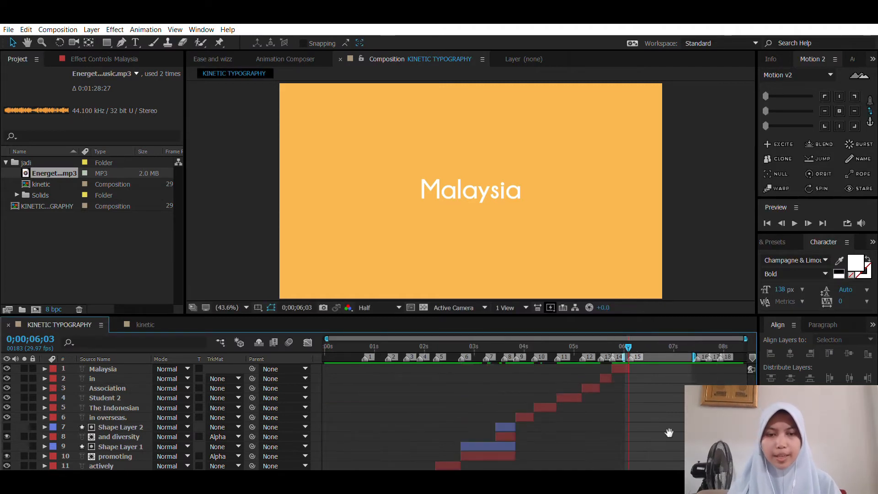
scroll(620, 405, down, 6)
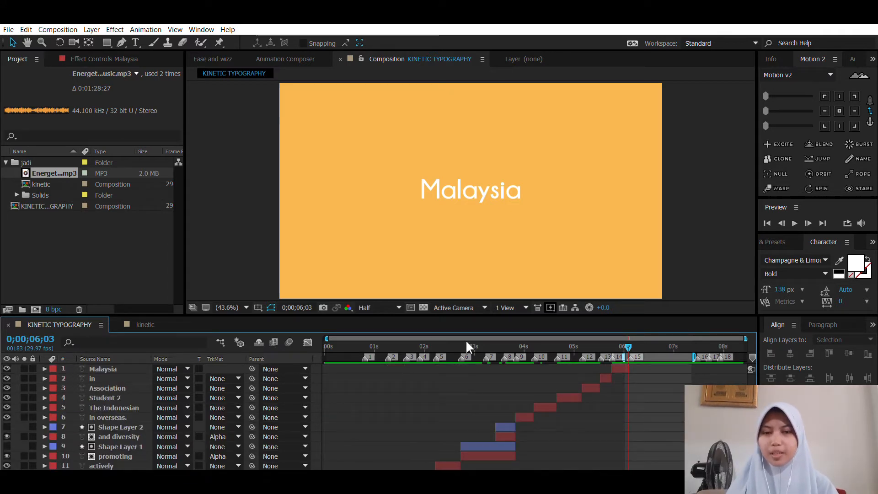
click(146, 325)
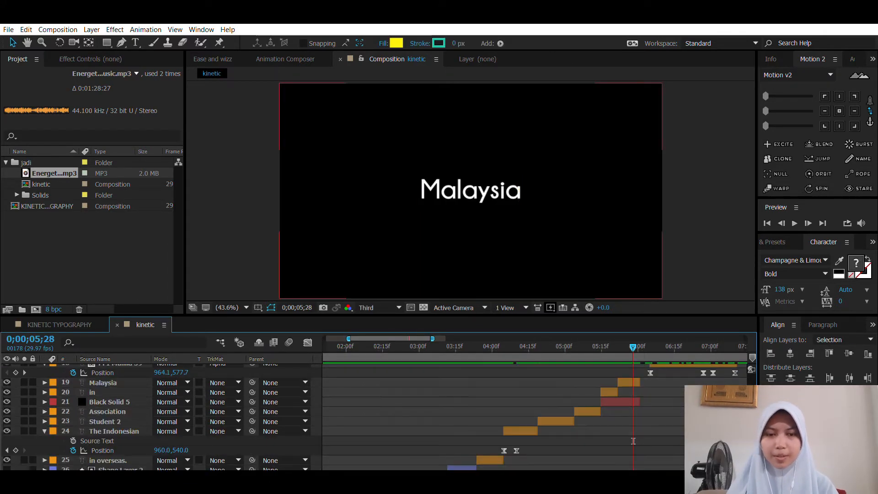
mouse_move(622, 402)
mouse_down()
mouse_move(602, 432)
mouse_move(626, 413)
mouse_move(618, 417)
mouse_up()
drag(500, 336, 572, 346)
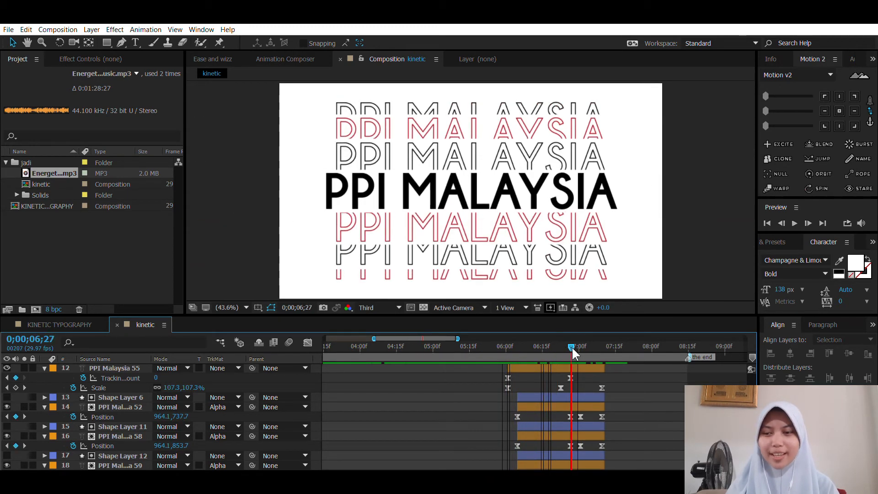
drag(520, 337, 552, 348)
click(541, 365)
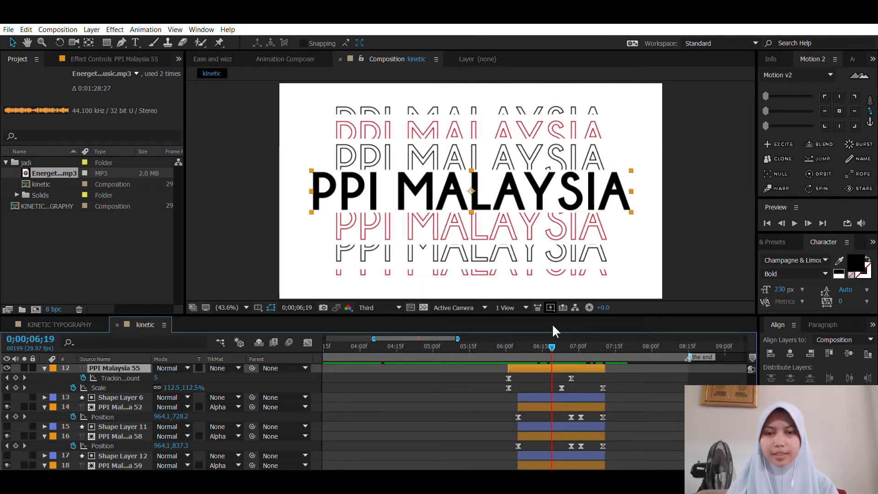
drag(550, 341, 569, 345)
Step: Add a text layer reading "PPI MALAYSIA" to the KINETIC TYPOGRAPHY composition at 0;00;06;04
click(72, 324)
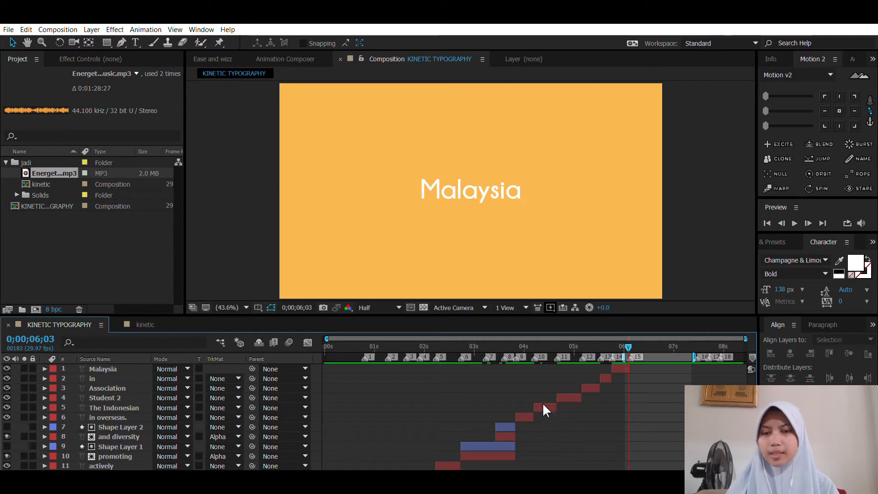
key(ctrl+t)
click(368, 229)
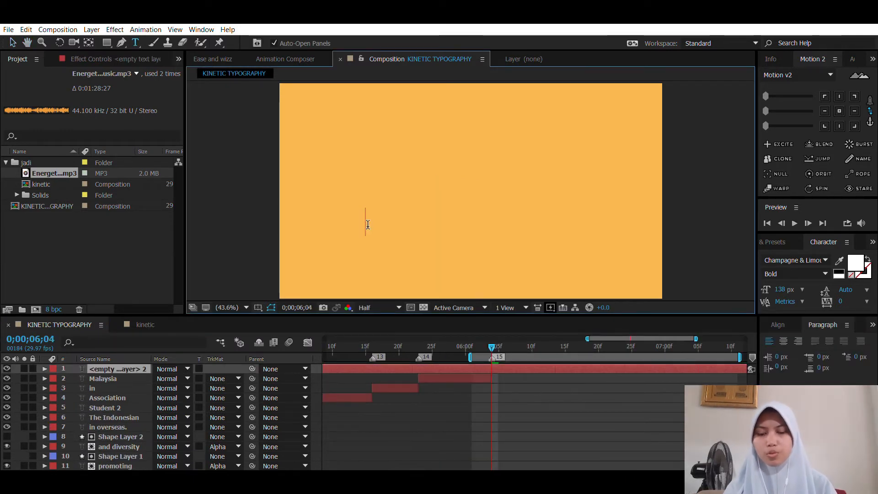
text(PPI MALA)
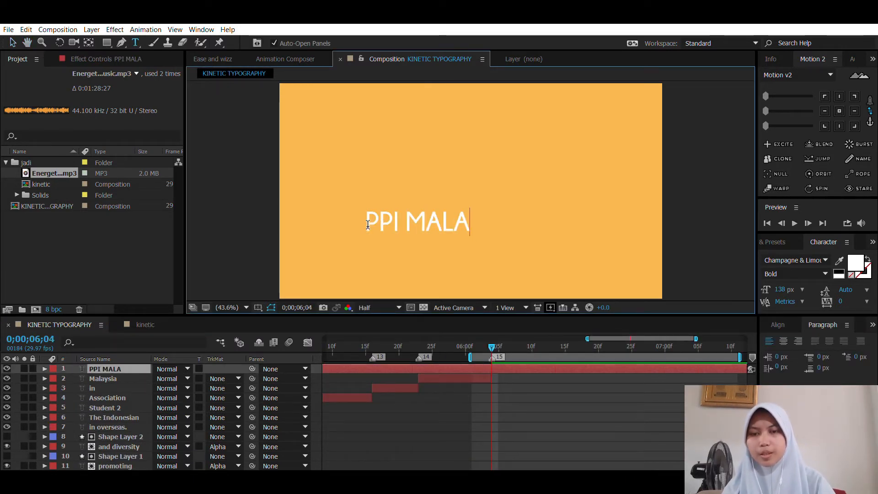
text(YSIA)
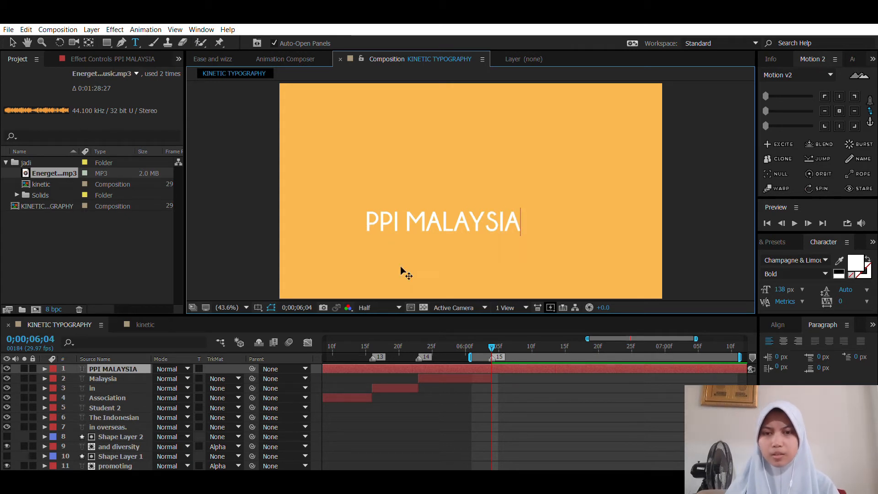
click(490, 406)
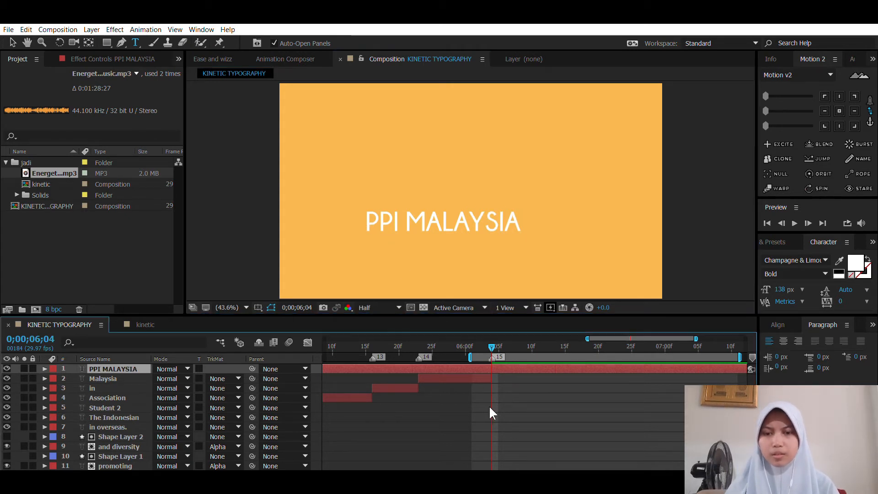
key(v)
Step: Trim the start of the PPI MALAYSIA layer to marker 15 at 0;00;06;04
click(508, 367)
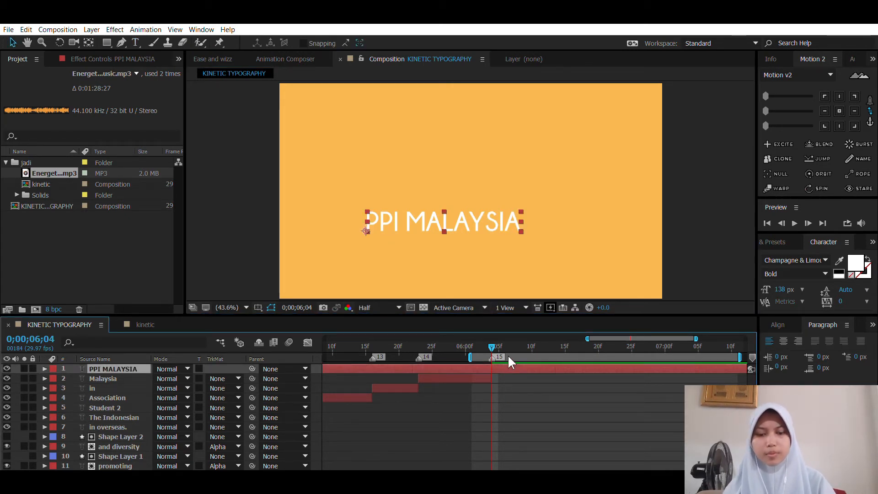
key(alt+bracketleft)
drag(574, 402, 468, 425)
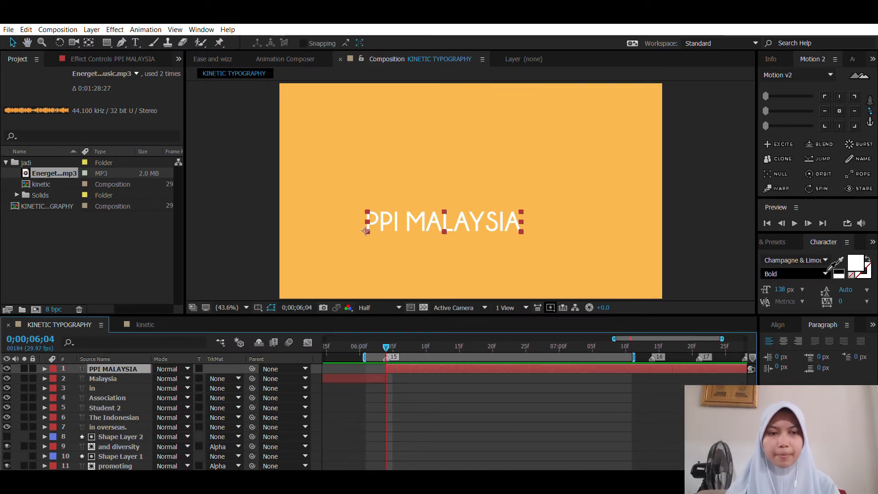
Step: Set the font size of the PPI MALAYSIA text to 206 px
click(828, 259)
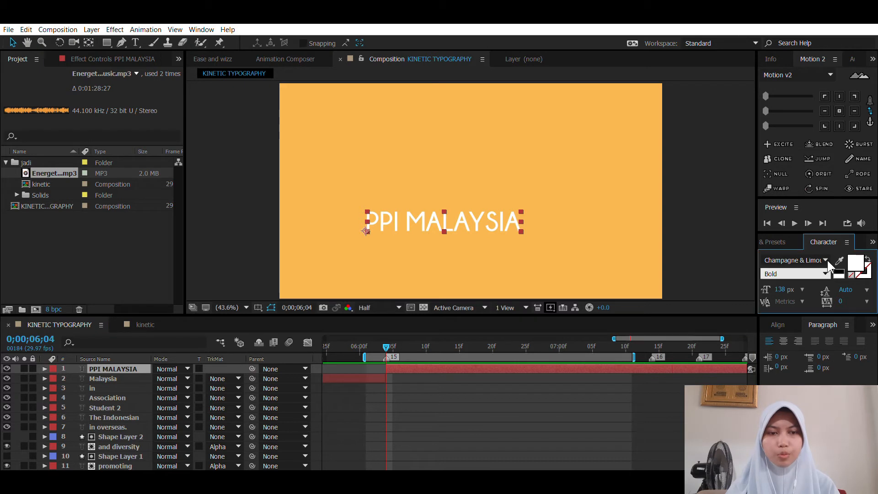
click(784, 289)
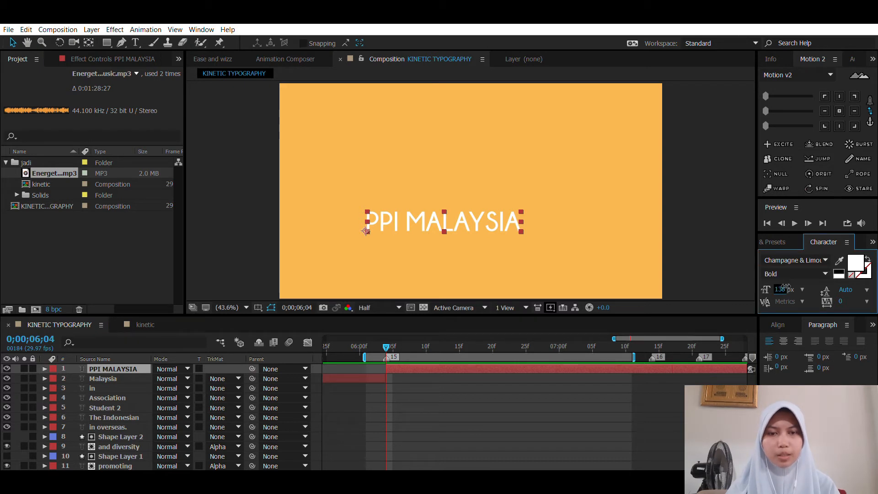
text(206)
key(Return)
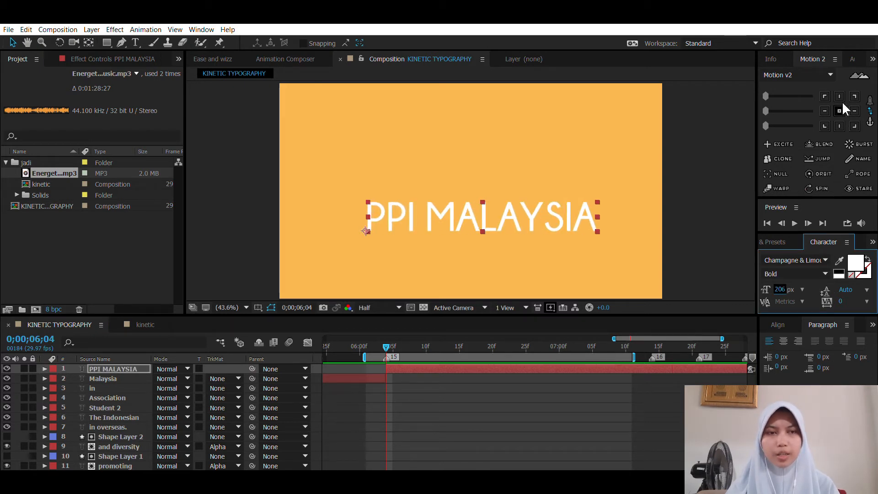
Step: Center the PPI MALAYSIA layer's anchor point and align the layer horizontally and vertically to the middle of the composition
click(840, 110)
drag(563, 210, 563, 190)
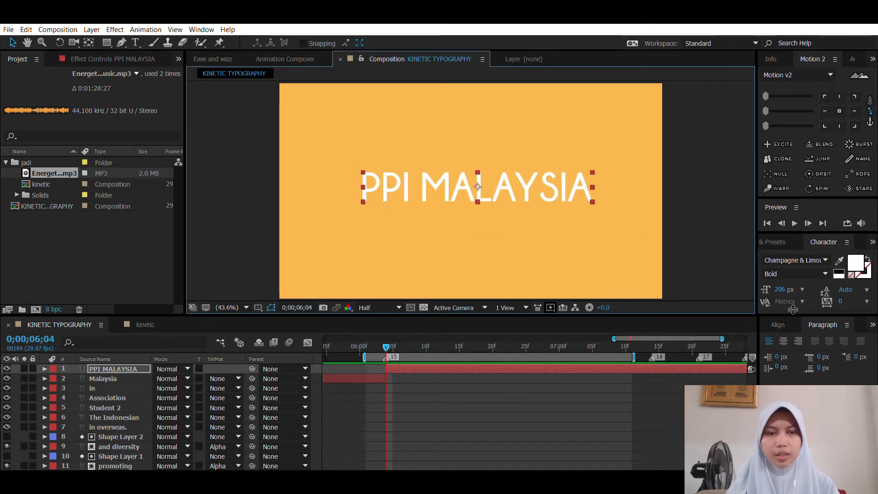
click(777, 324)
click(790, 353)
click(848, 352)
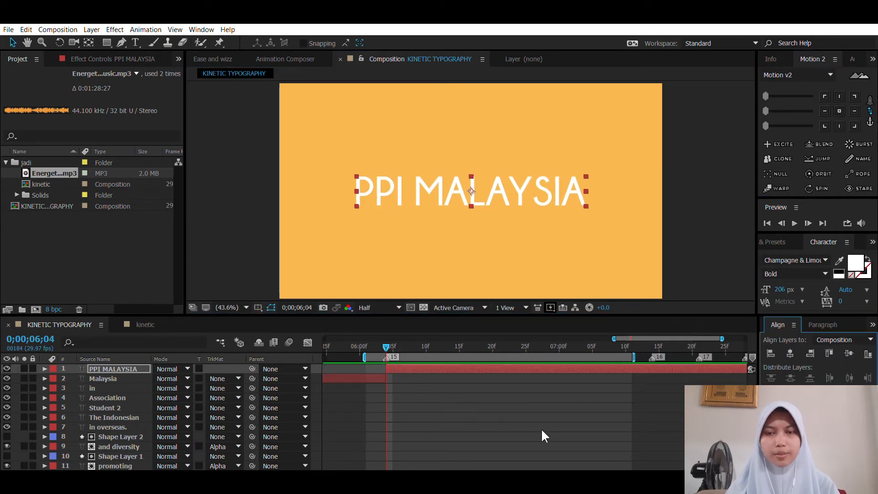
click(532, 430)
Step: Check the tracking animation of the main PPI Malaysia text at 0;00;06;27 in the kinetic reference composition
click(457, 370)
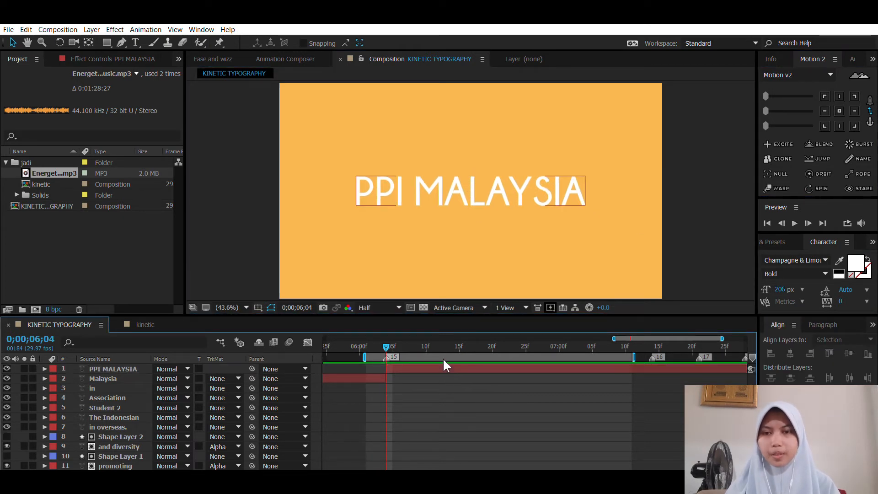
click(446, 378)
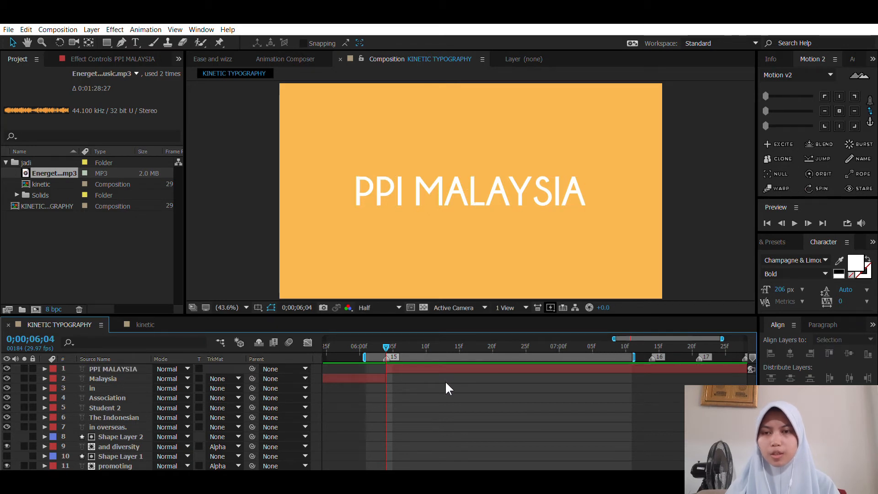
click(425, 369)
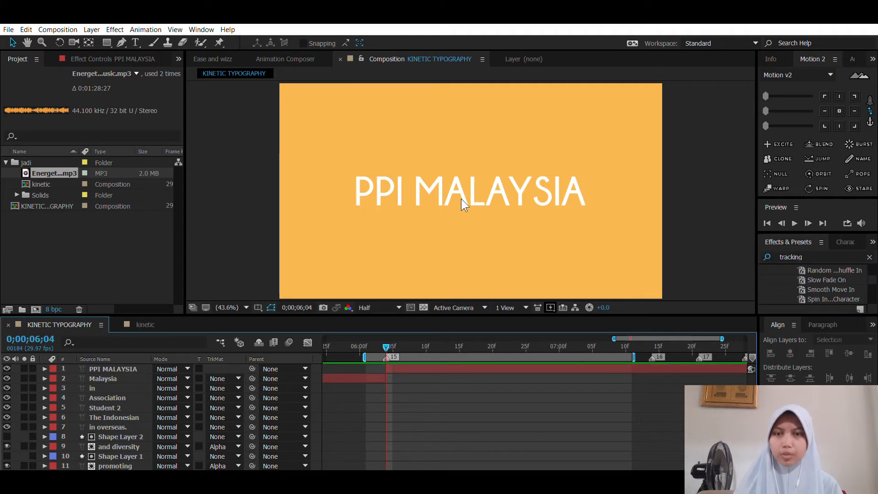
click(398, 365)
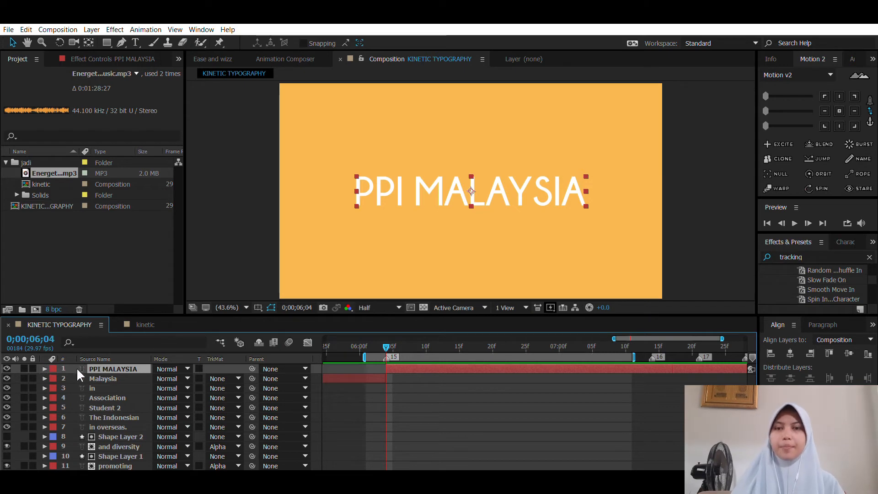
click(150, 325)
drag(542, 344, 569, 343)
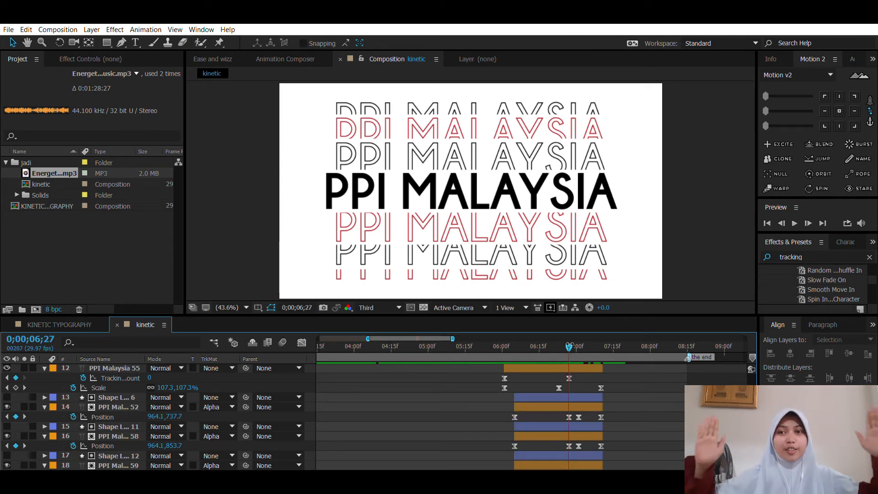
click(75, 323)
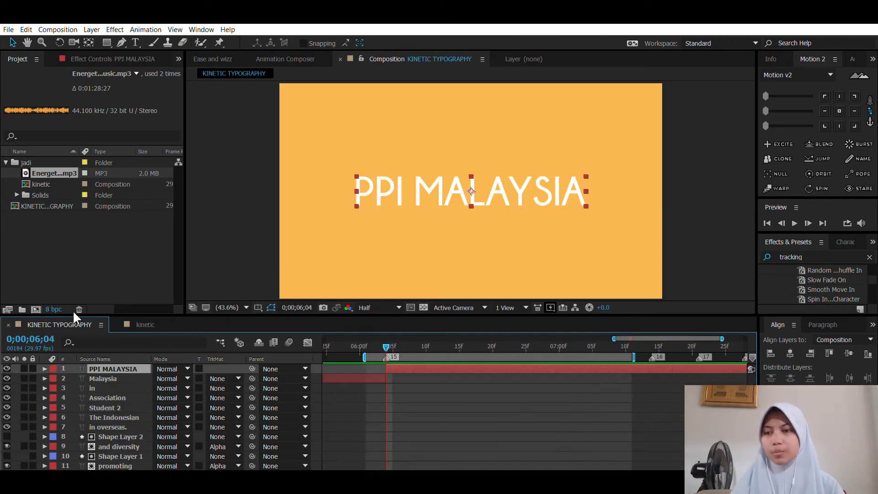
Step: Add a Tracking text animator to the PPI MALAYSIA layer and show its Tracking Amount property
click(45, 368)
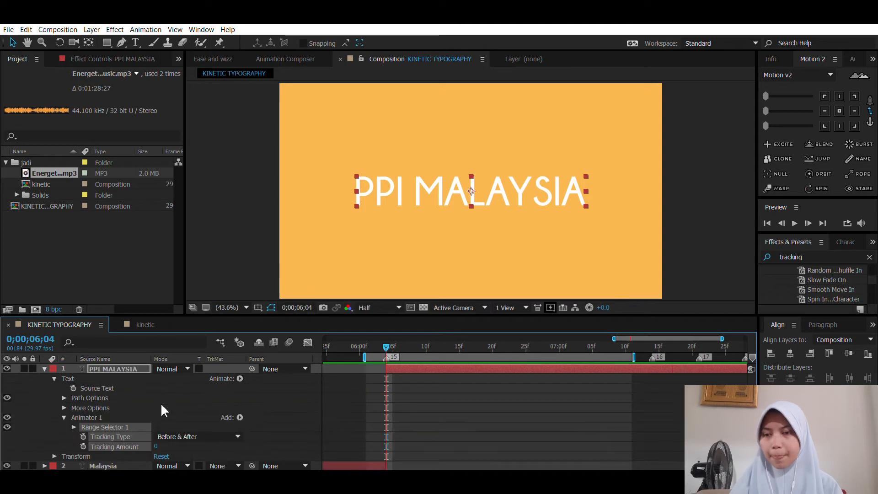
click(269, 379)
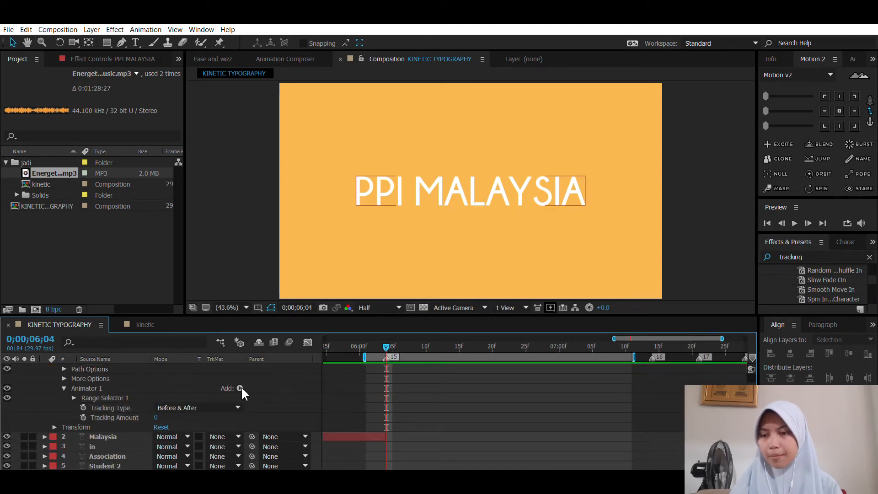
mouse_move(156, 417)
mouse_down()
mouse_move(220, 411)
mouse_move(155, 408)
mouse_up()
click(348, 383)
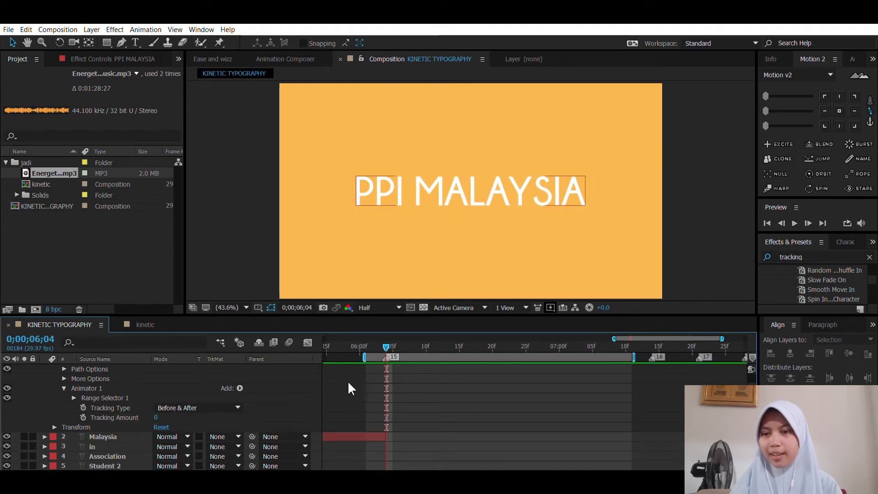
Step: Keyframe the PPI MALAYSIA Tracking Amount at 0 at 0;00;06;26
click(82, 414)
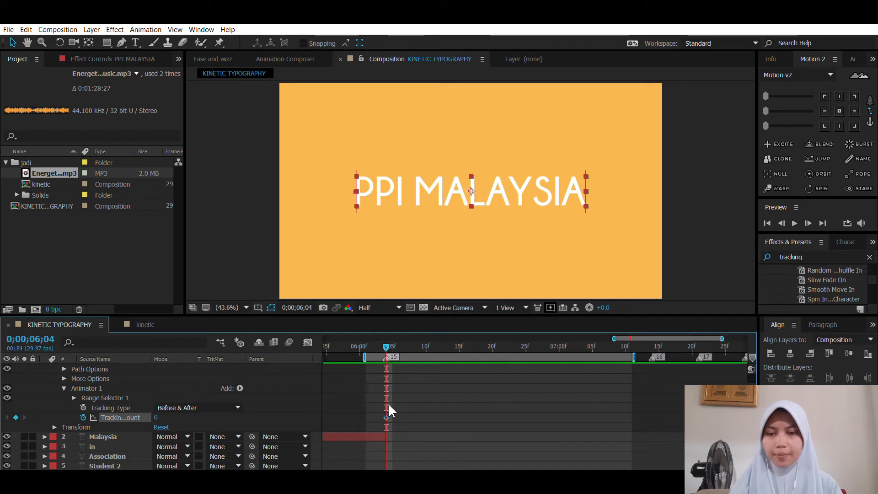
key(ctrl+z)
scroll(486, 383, down, 10)
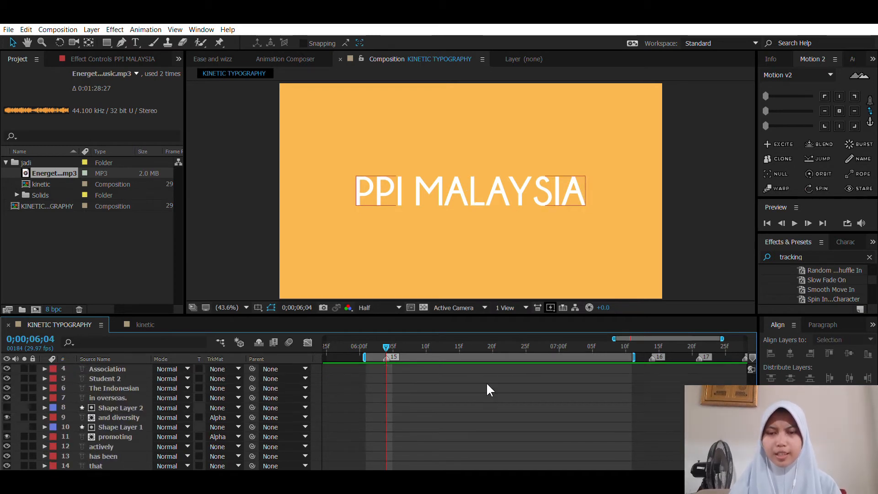
drag(515, 336, 530, 340)
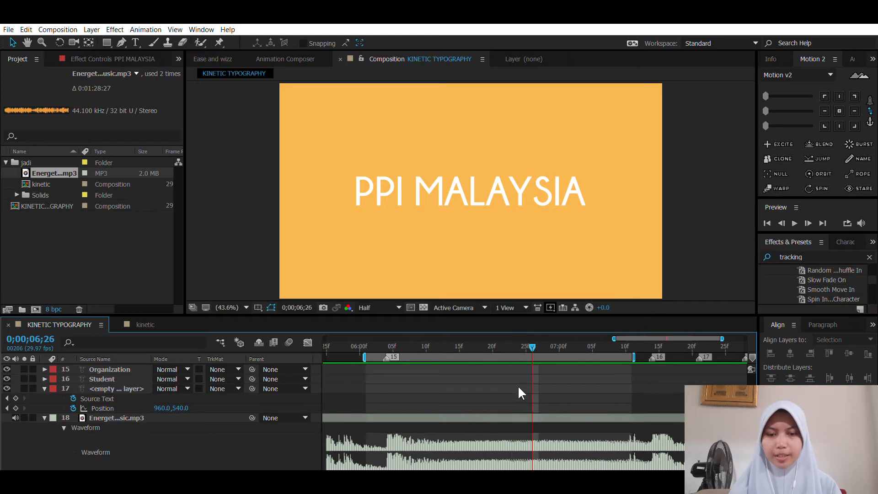
scroll(375, 418, up, 10)
click(83, 427)
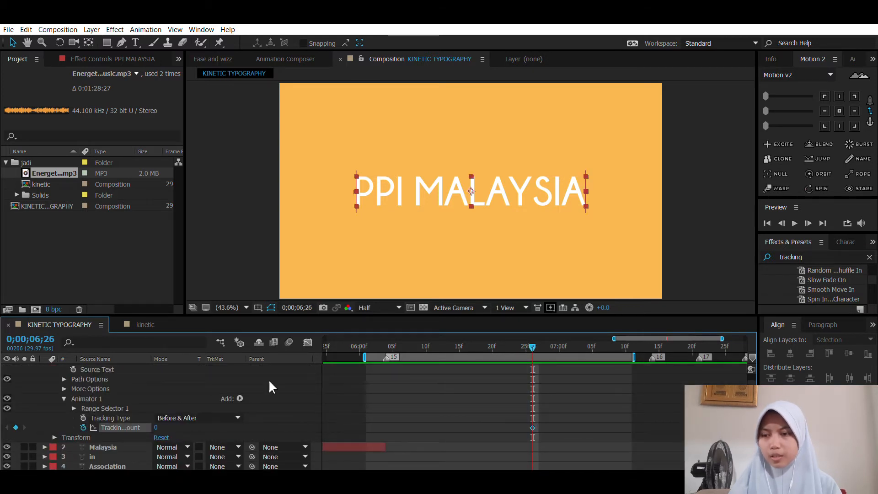
Step: Show only the PPI MALAYSIA layer's keyframed Tracking Amount together with its Scale property in the timeline
click(384, 343)
click(386, 336)
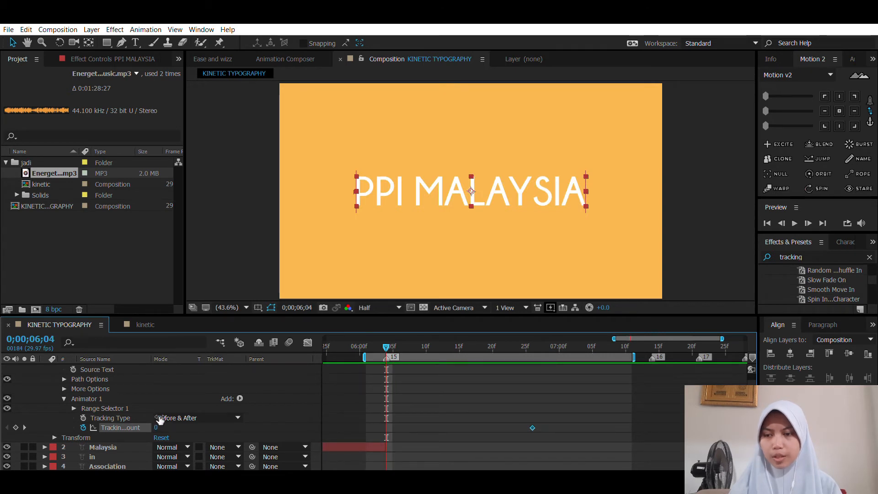
scroll(450, 407, up, 1)
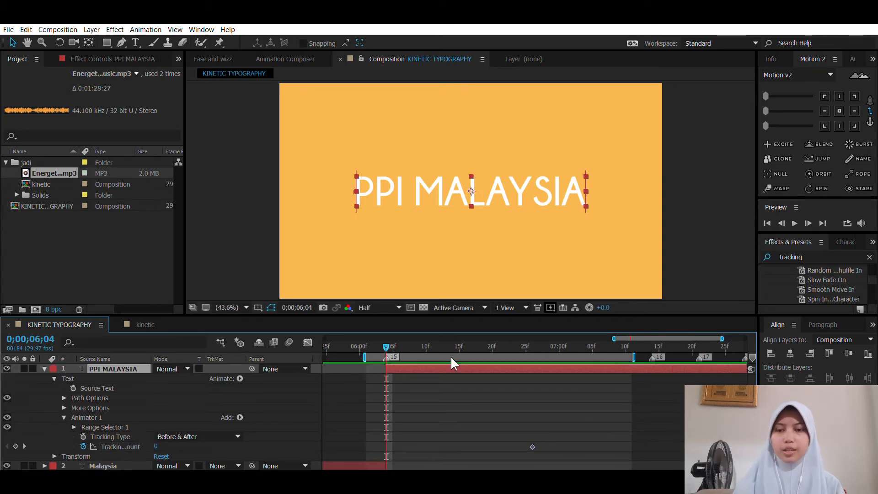
key(u)
key(shift+s)
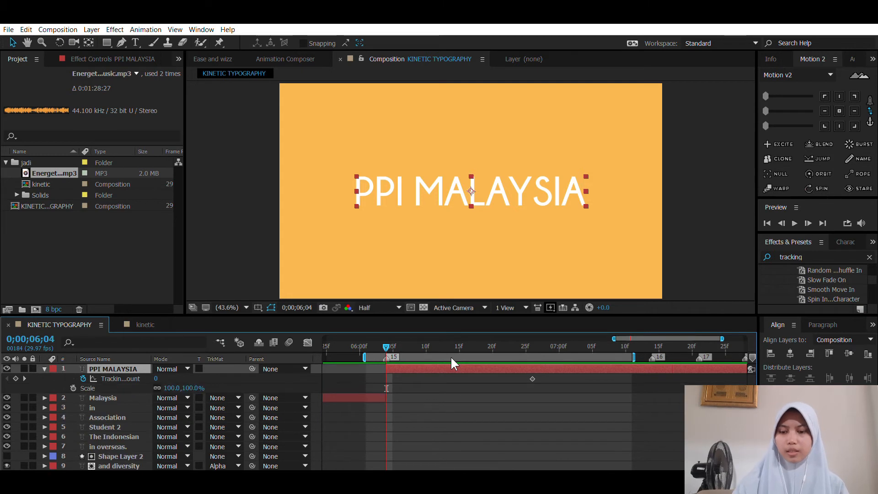
Step: Keyframe the PPI MALAYSIA Scale at 100% at 0;00;06;26 and at 265% at 0;00;06;04
click(535, 340)
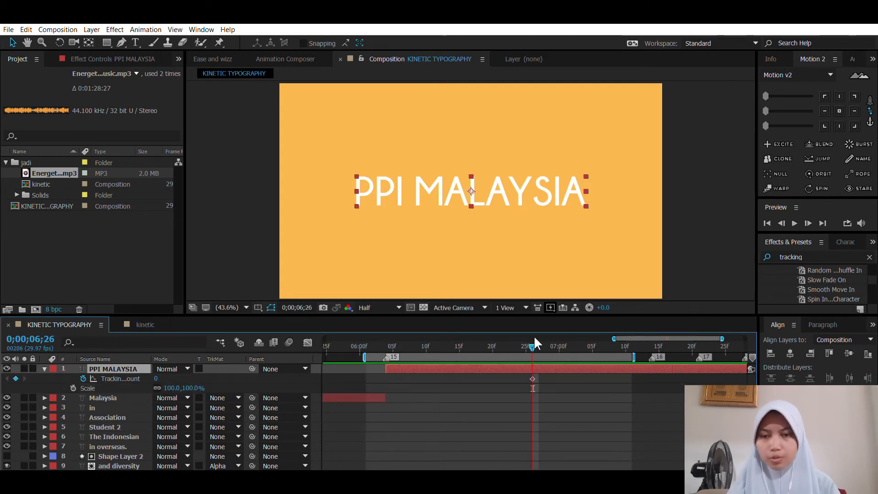
click(73, 388)
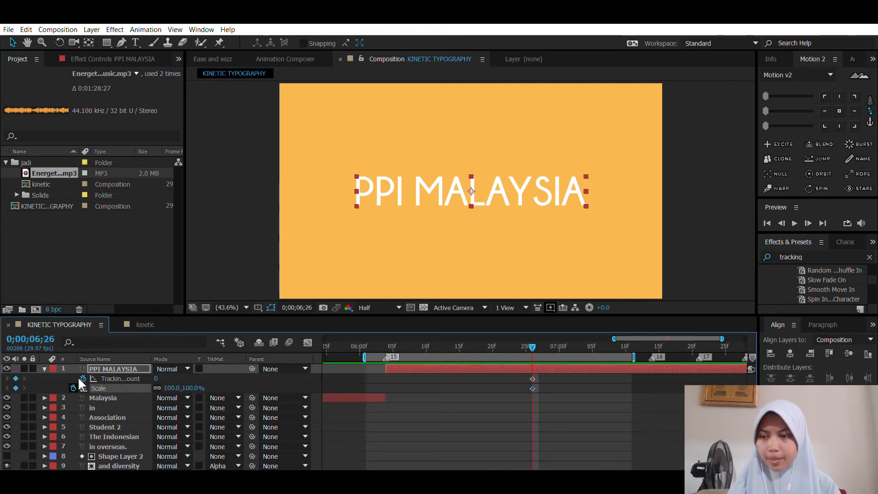
click(386, 339)
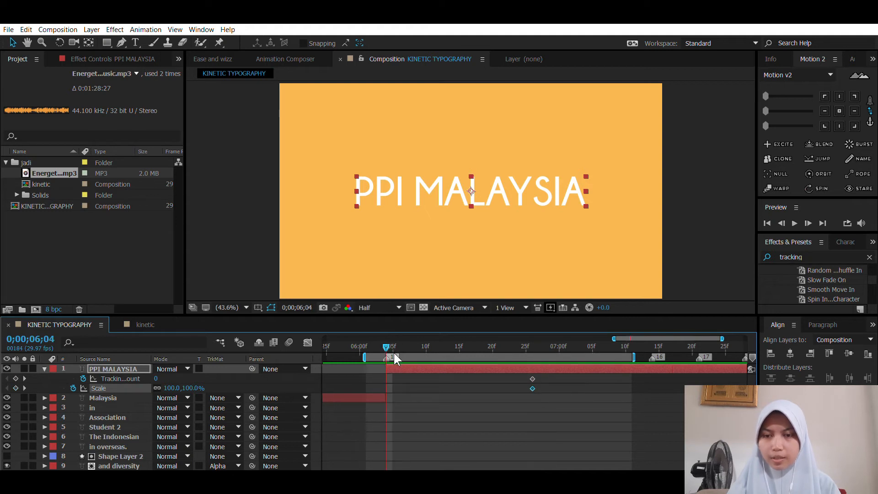
drag(178, 382, 258, 385)
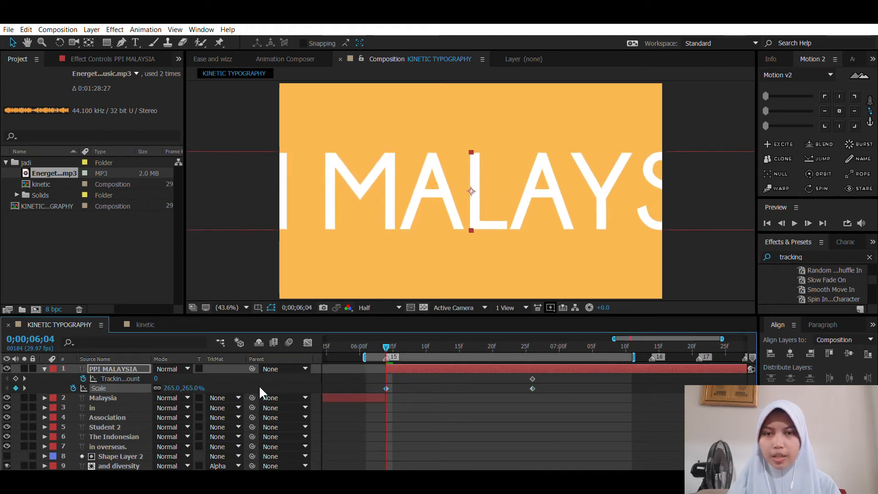
Step: Try a Tracking Amount of 32 at 0;00;06;04 and centred paragraph alignment on the enlarged PPI MALAYSIA text
drag(156, 378, 182, 376)
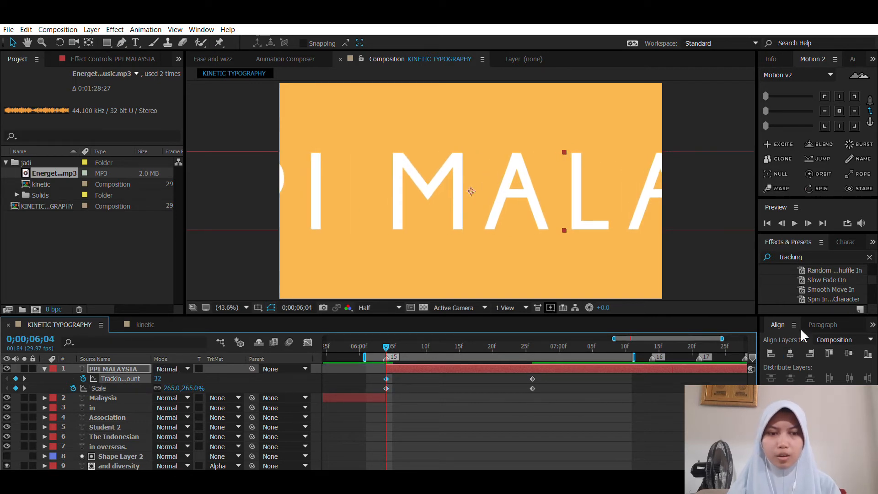
key(Delete)
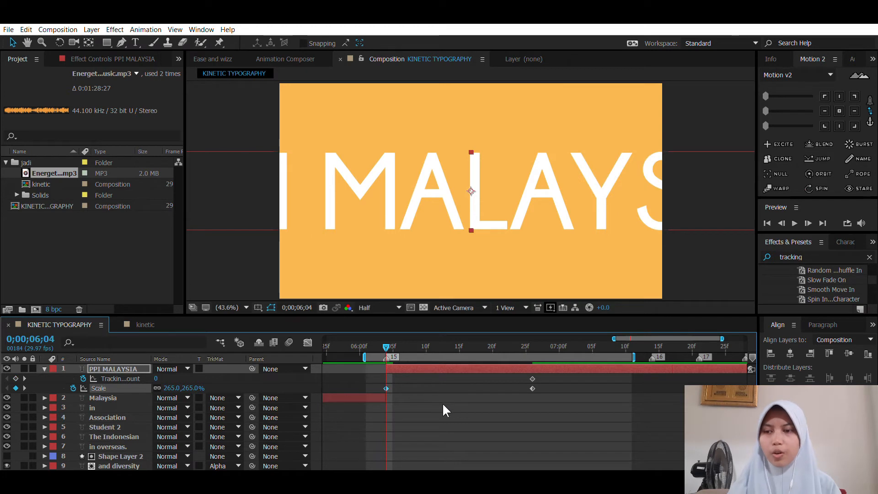
click(821, 324)
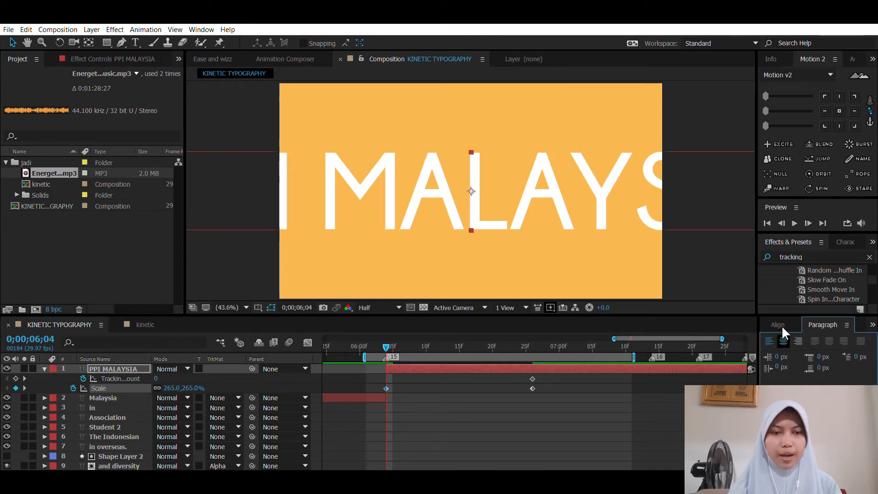
click(783, 339)
key(ctrl+z)
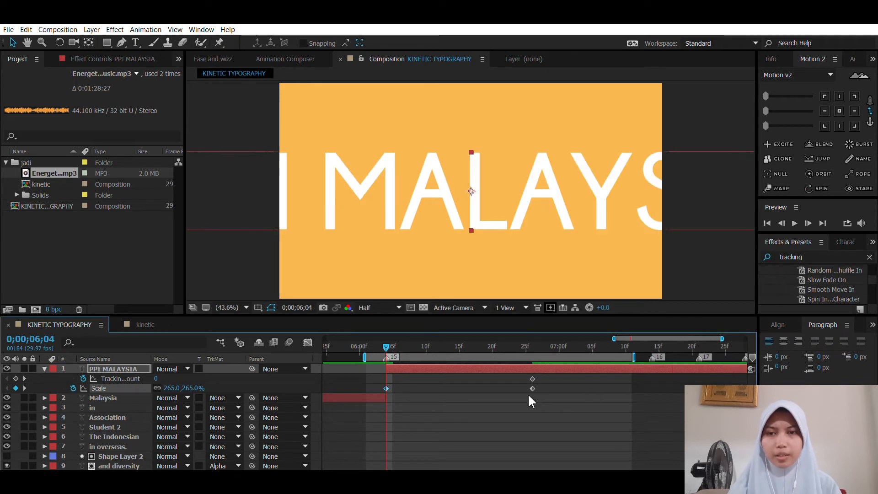
Step: Remove all Tracking Amount and Scale keyframes from the PPI MALAYSIA layer, leaving Scale at 100% at 0;00;06;26
key(Delete)
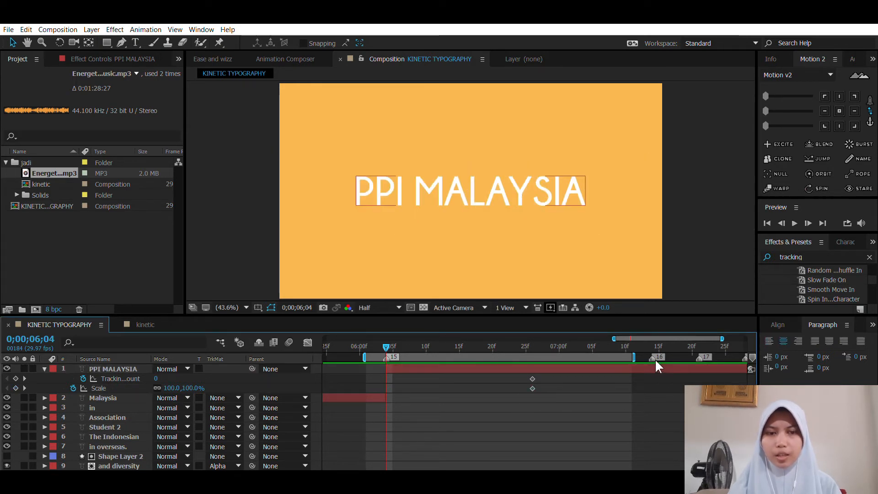
click(643, 368)
click(532, 346)
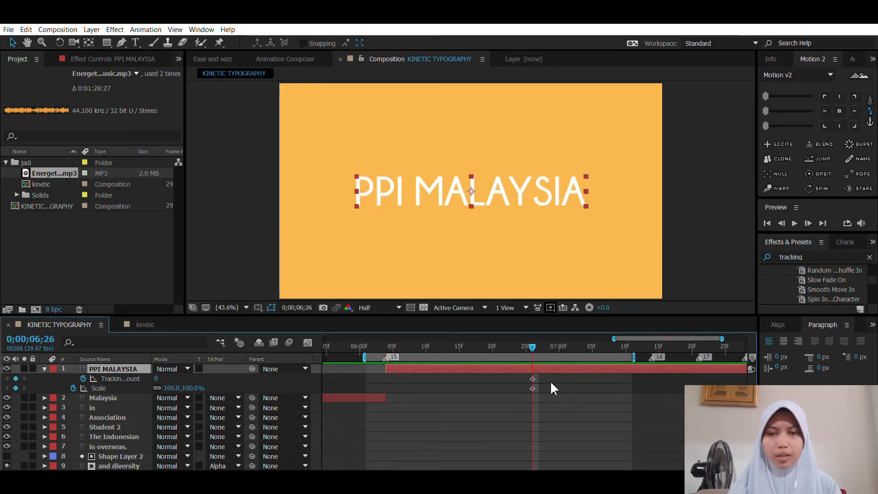
drag(550, 405, 501, 370)
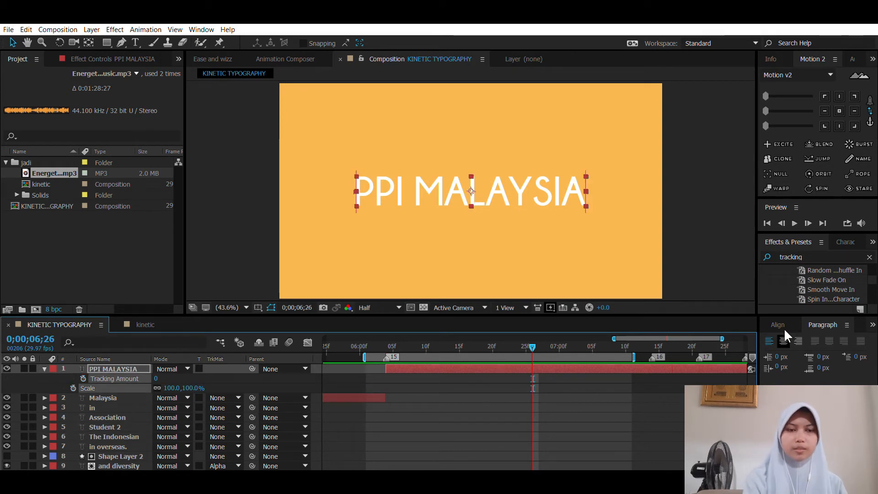
Step: Centre-align the PPI MALAYSIA paragraph text, recentre its anchor point and align the layer to the composition's horizontal middle
click(783, 340)
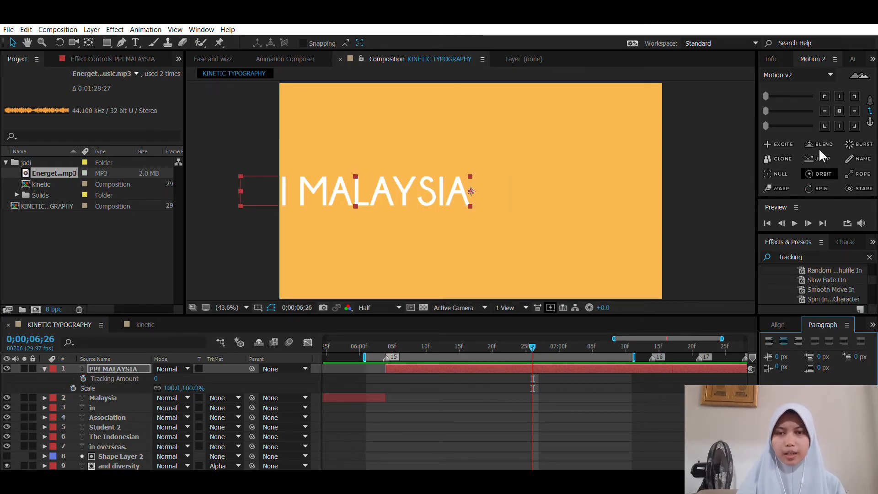
click(839, 110)
click(779, 324)
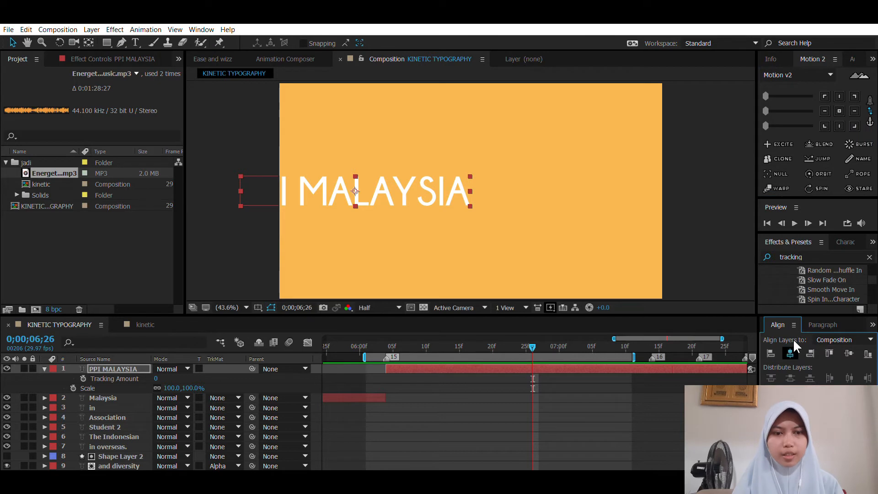
click(790, 351)
Step: Keyframe the PPI MALAYSIA Tracking Amount at 0 and Scale at 100% at 0;00;06;26
click(484, 378)
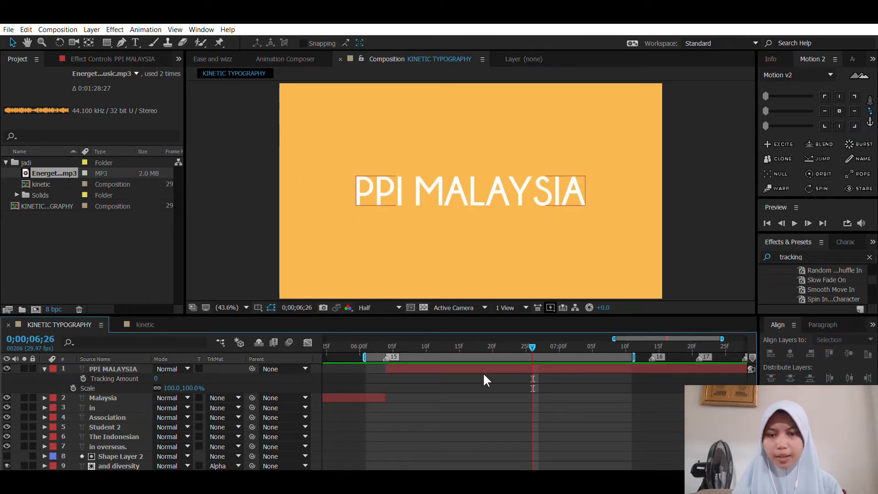
click(84, 378)
click(73, 388)
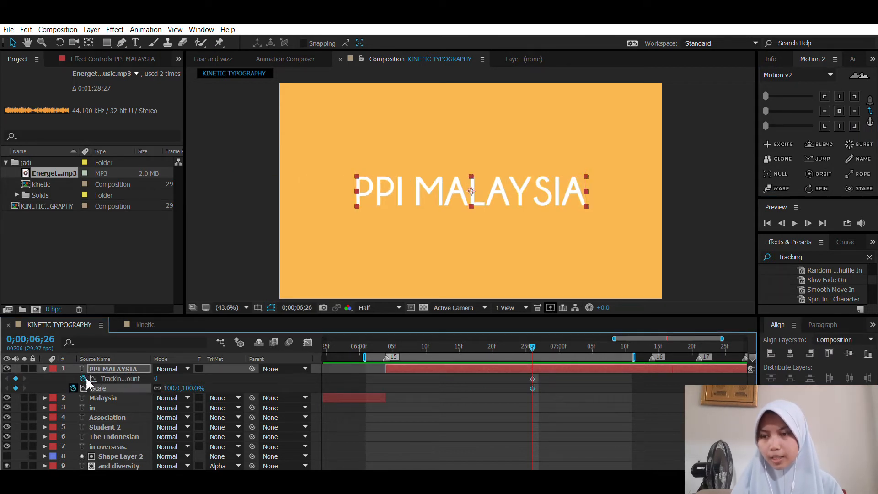
Step: Keyframe the PPI MALAYSIA Scale at 279% and Tracking Amount at 107 at 0;00;06;04
drag(533, 346, 391, 330)
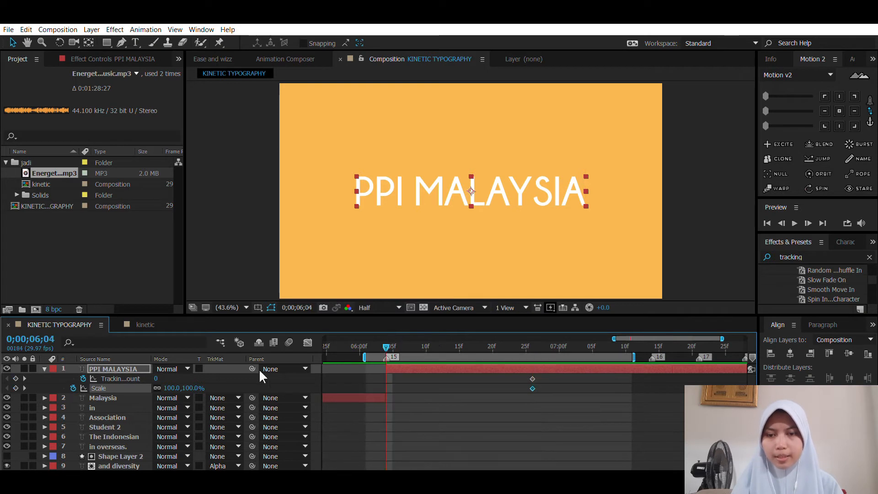
drag(174, 387, 235, 377)
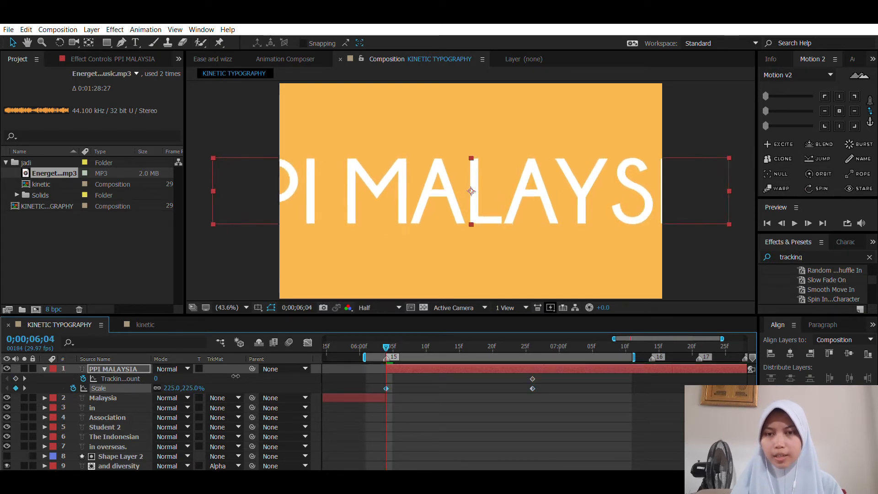
drag(157, 378, 223, 375)
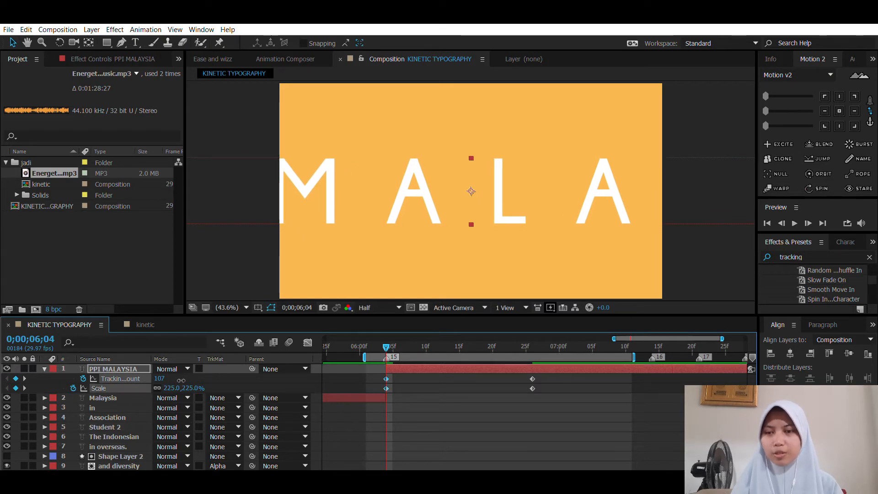
drag(173, 387, 205, 381)
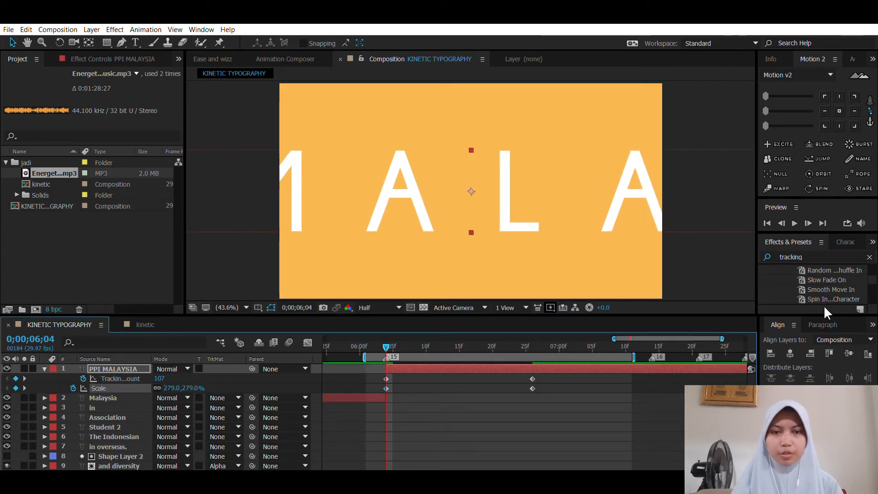
click(822, 324)
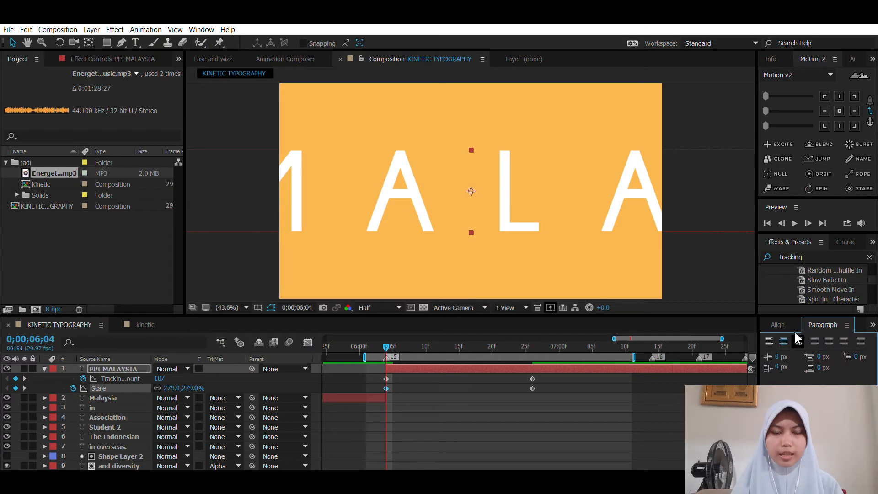
click(773, 320)
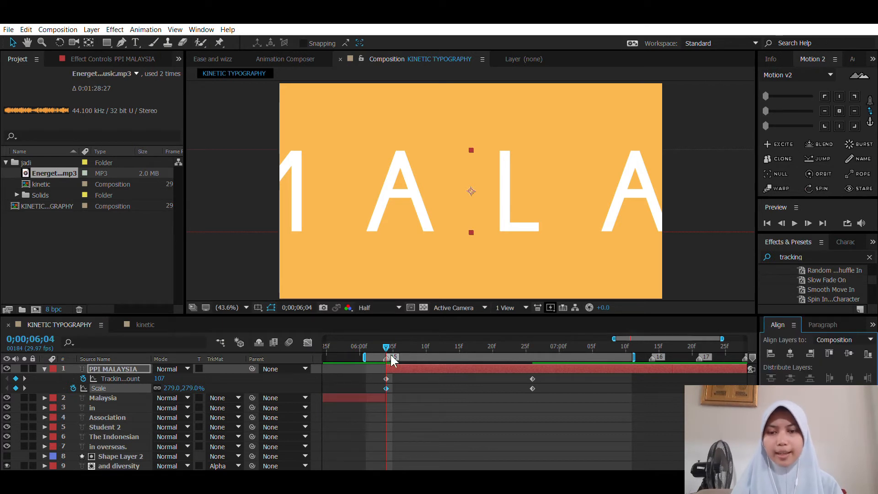
Step: Preview the PPI MALAYSIA scale and tracking animation around 0;00;06;04
drag(387, 343, 407, 336)
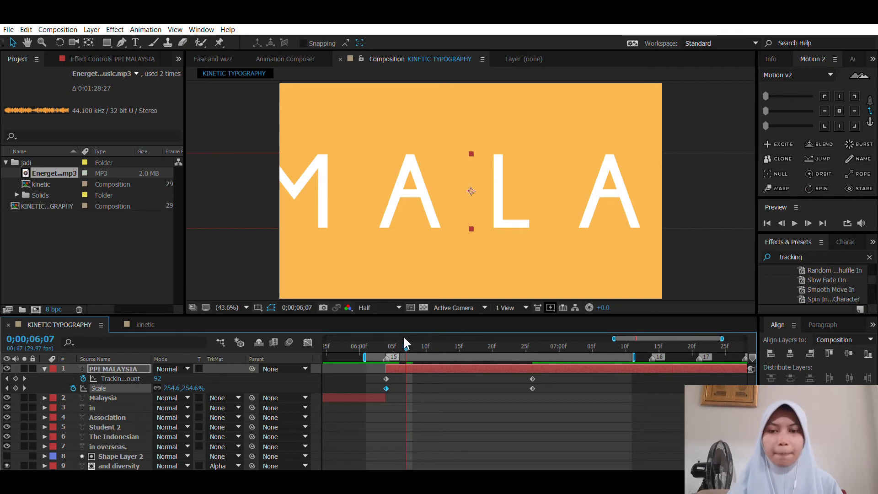
drag(404, 343, 384, 338)
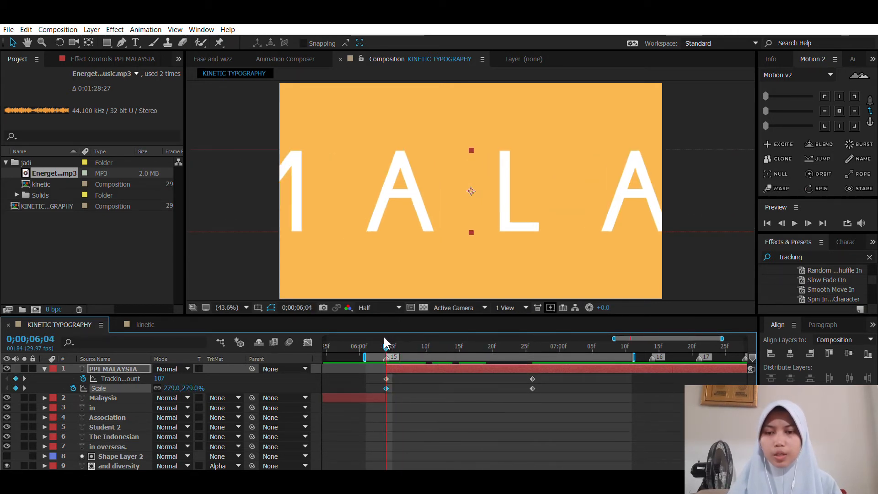
key(space)
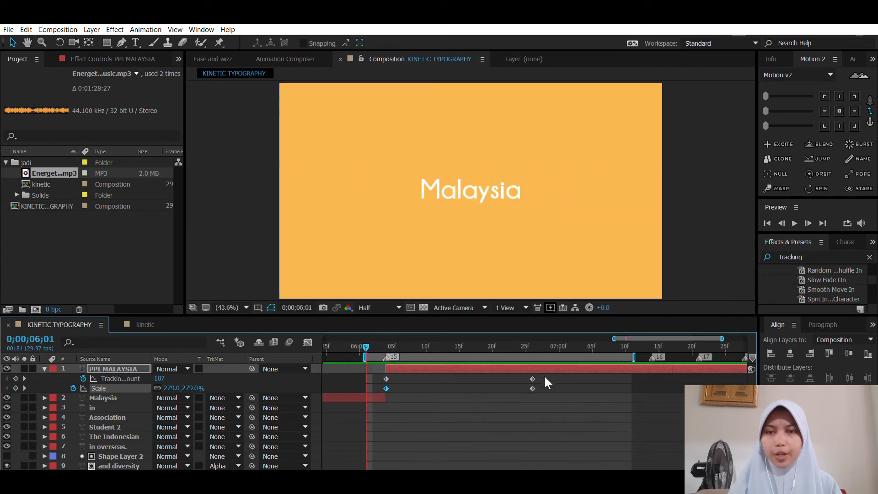
Step: Apply Easy Ease to both Scale keyframes of the PPI MALAYSIA layer
drag(548, 393, 379, 384)
key(F9)
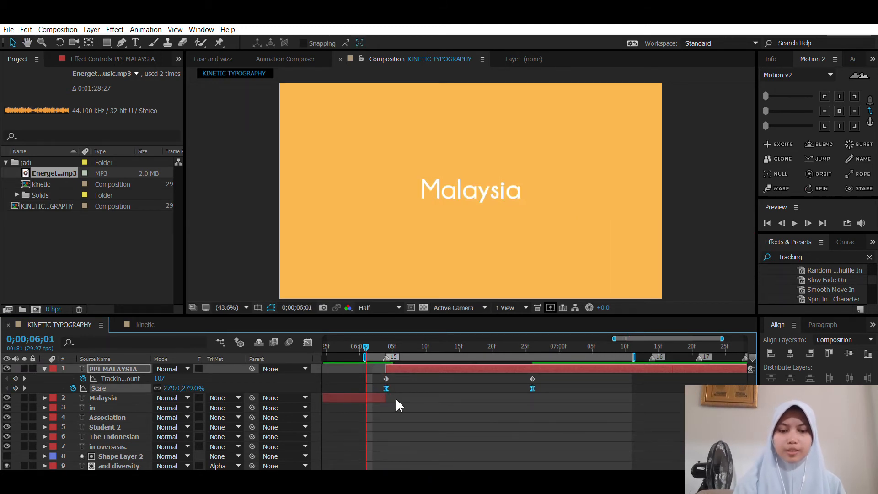
click(397, 399)
Step: Reshape the PPI MALAYSIA Scale speed graph to peak early, with a long ease into the keyframe at 0;00;06;26
click(385, 389)
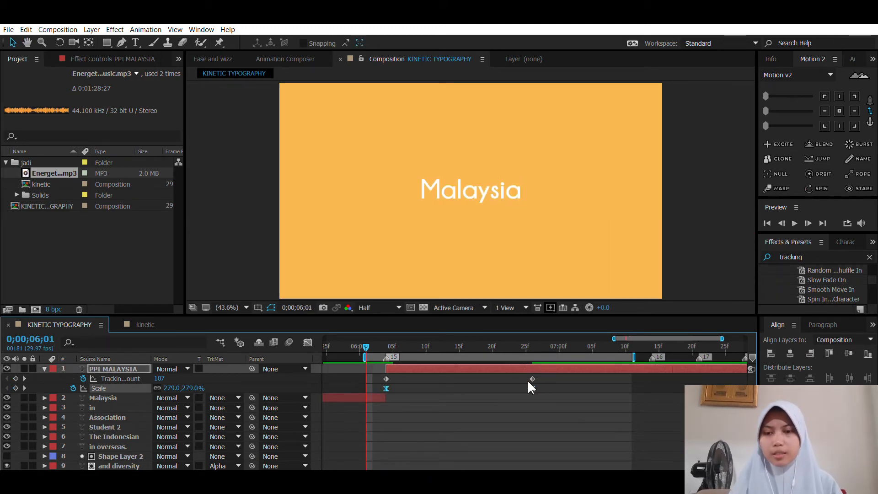
shift+click(532, 388)
click(307, 342)
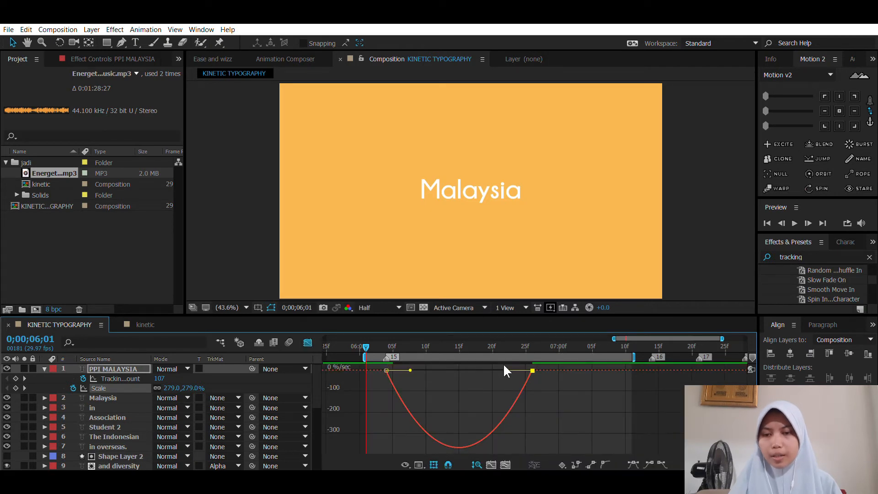
drag(531, 369, 450, 364)
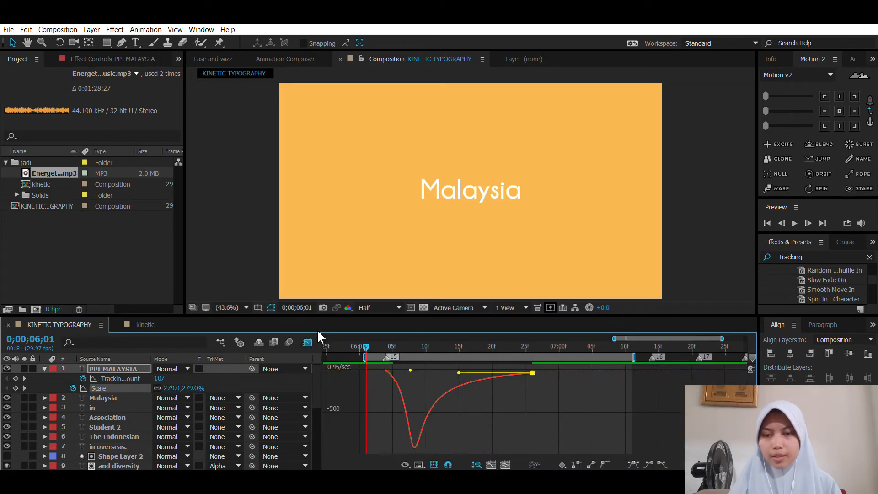
click(432, 412)
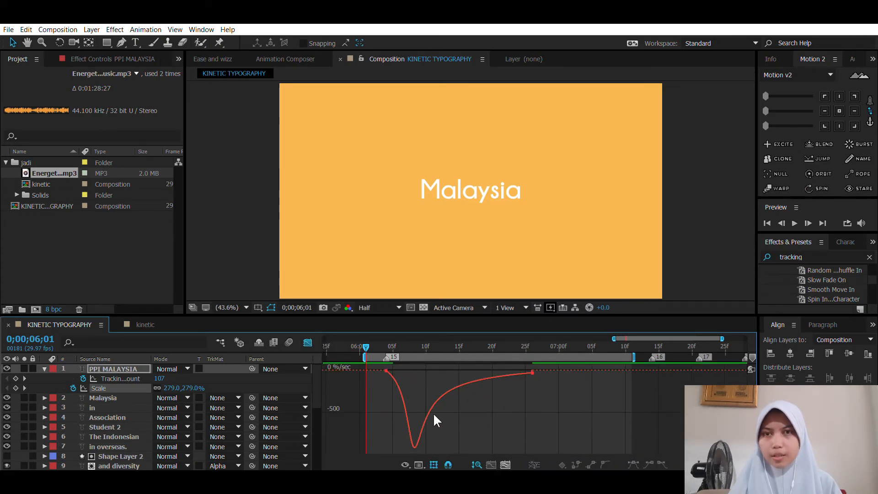
click(306, 339)
Step: Preview the eased title and bring its Tracking Amount keyframes closer together, to about 0;00;06;06 and 0;00;06;20
key(space)
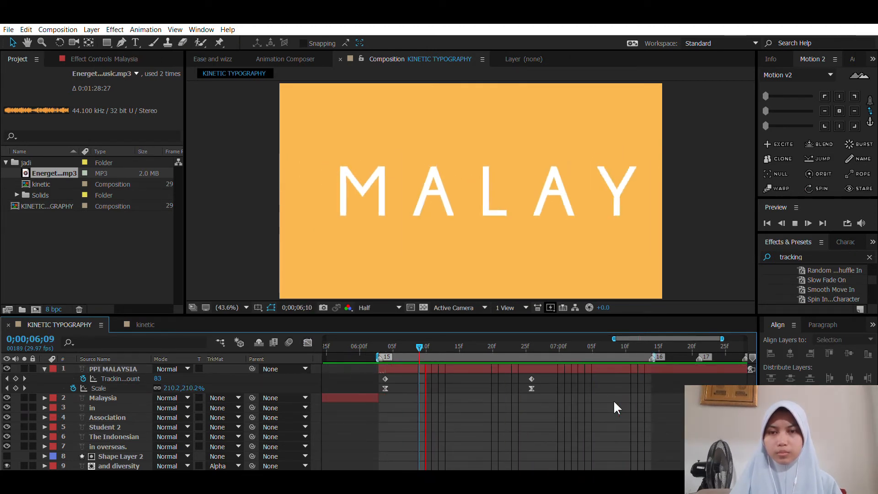
key(space)
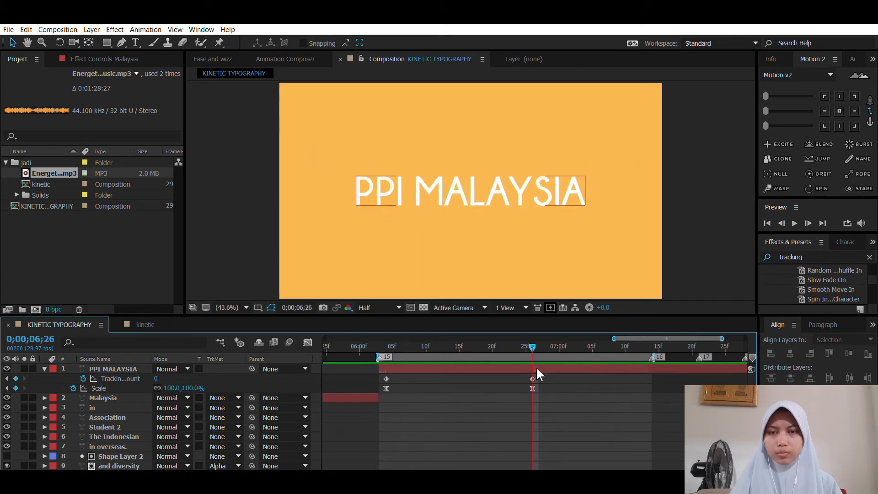
drag(537, 370, 492, 370)
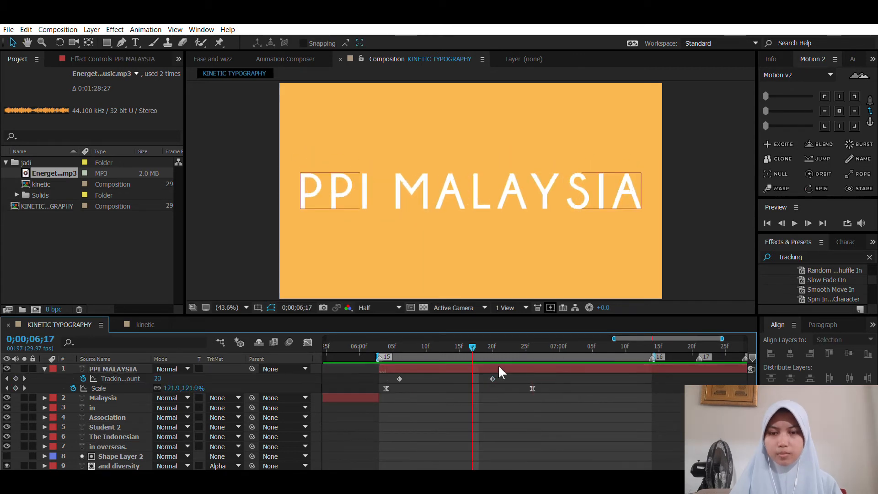
Step: Apply Easy Ease to both PPI MALAYSIA Tracking Amount keyframes, and start the tracking and scale animations together at 0;00;06;03
drag(506, 383, 394, 369)
key(F9)
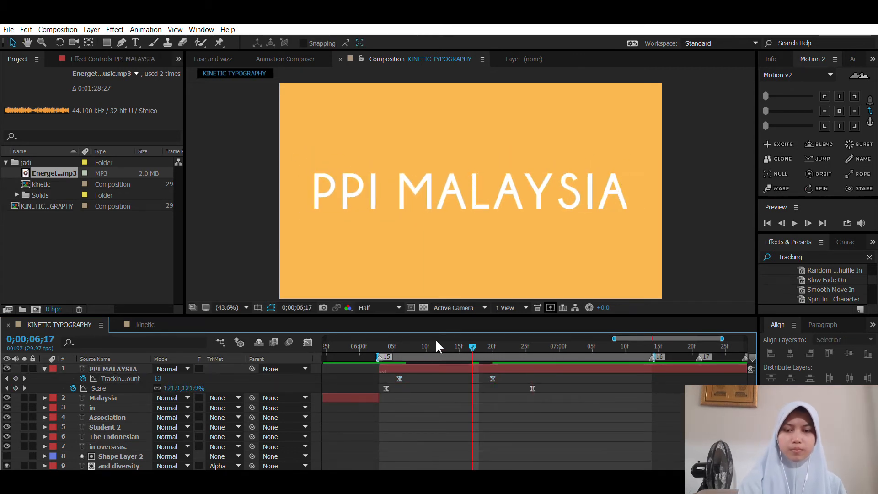
key(space)
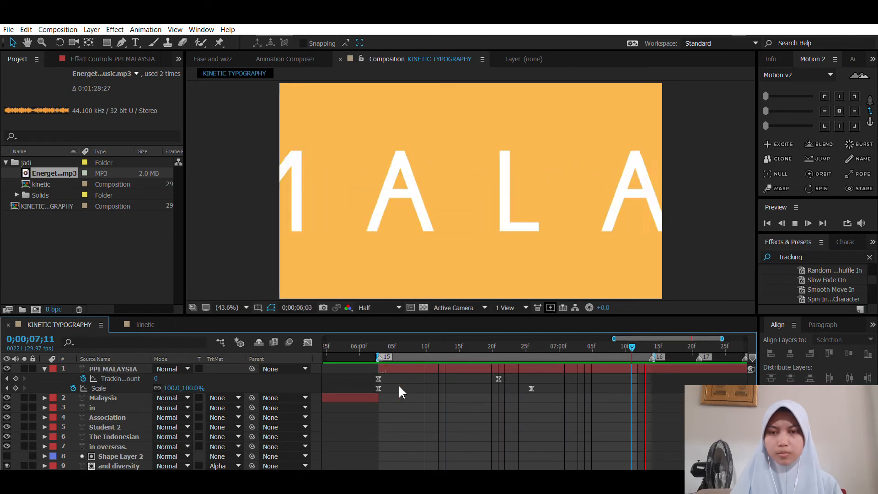
key(space)
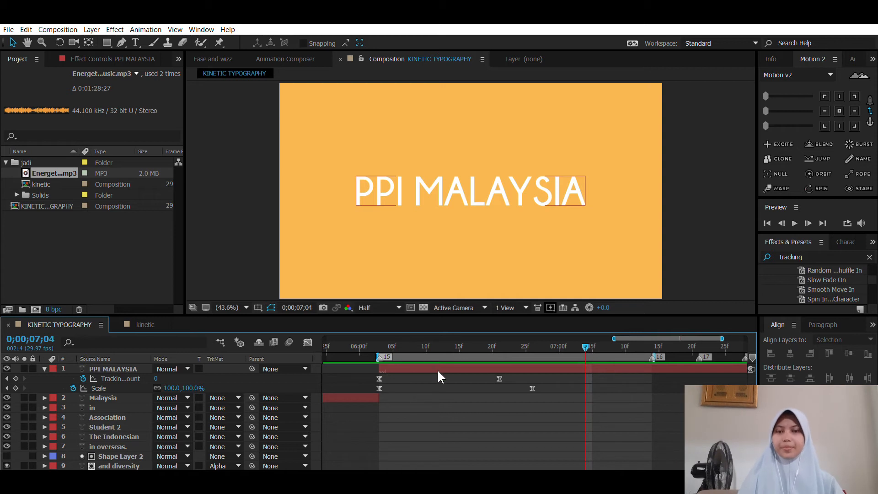
drag(586, 341, 386, 351)
key(space)
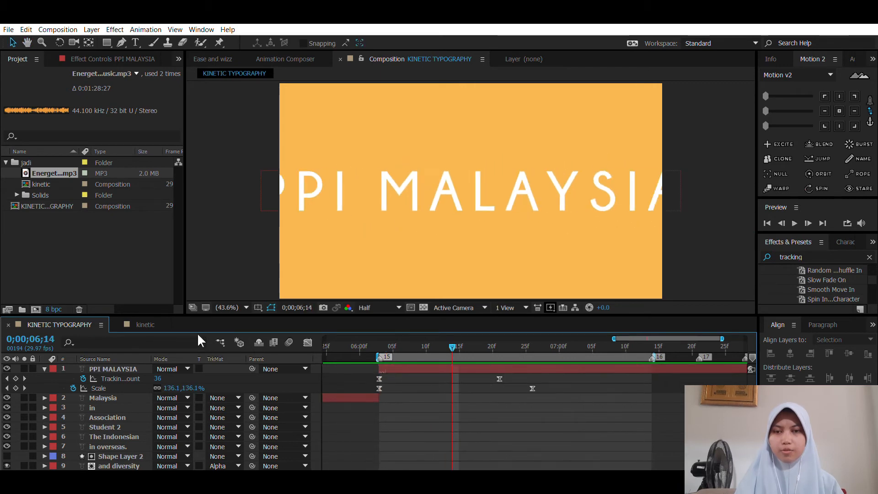
Step: Examine the PPI MALAYSIA ending in the kinetic reference composition
click(147, 324)
click(503, 343)
drag(503, 337, 611, 344)
click(90, 324)
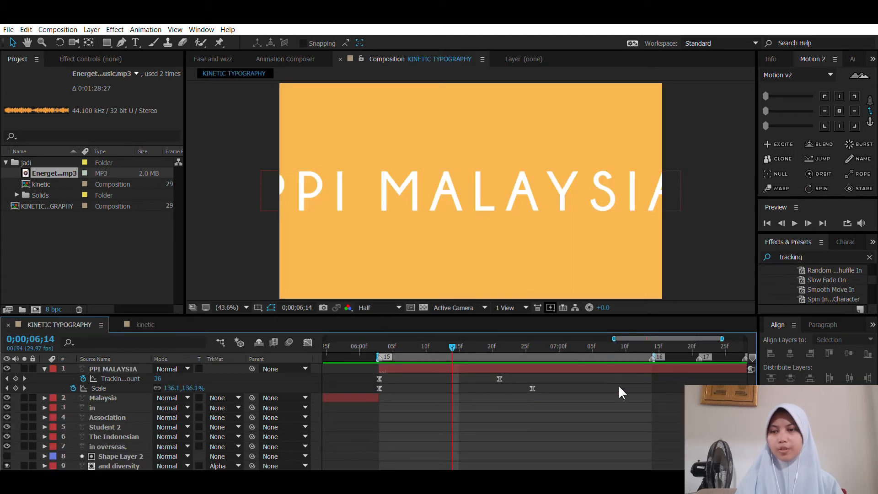
Step: Duplicate the PPI MALAYSIA layer and delete the copy's Tracking Amount and Scale keyframes at 0;00;06;28
click(520, 367)
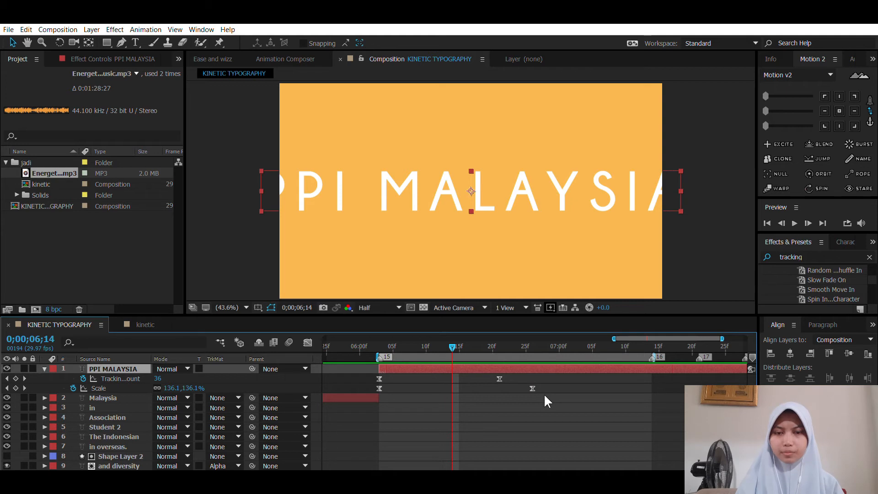
click(544, 396)
click(538, 366)
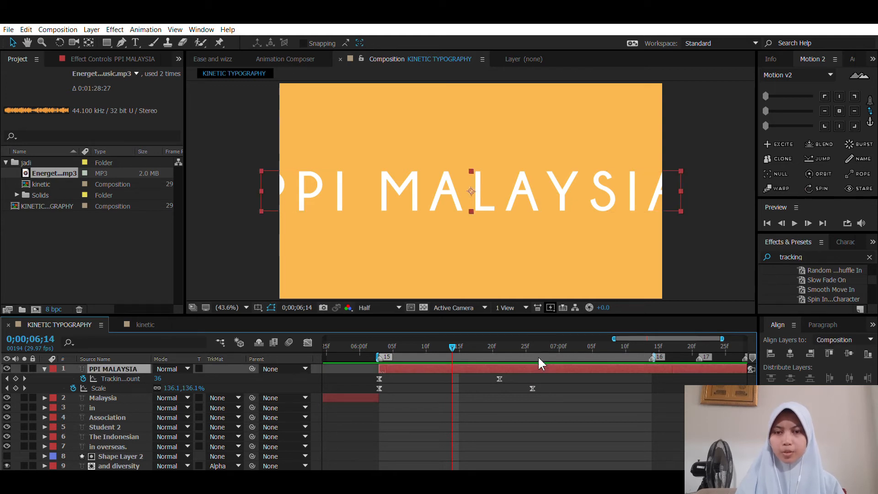
key(ctrl+d)
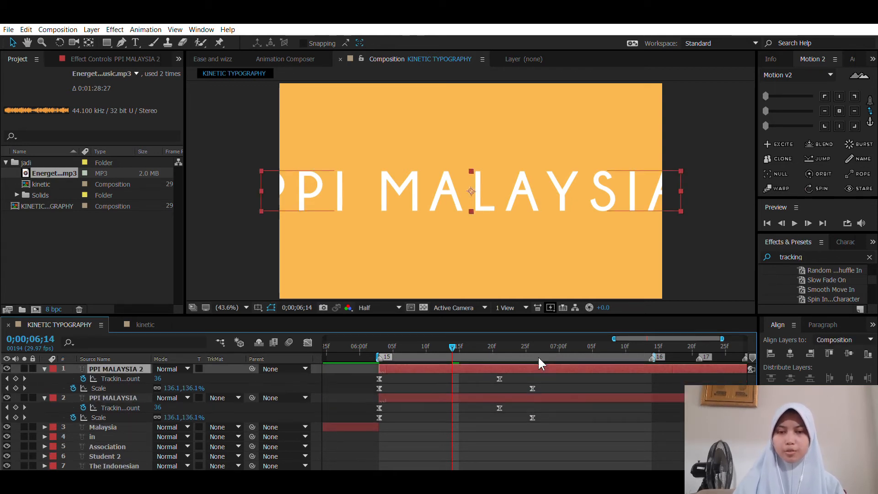
click(545, 346)
drag(550, 392, 371, 382)
key(Delete)
key(u)
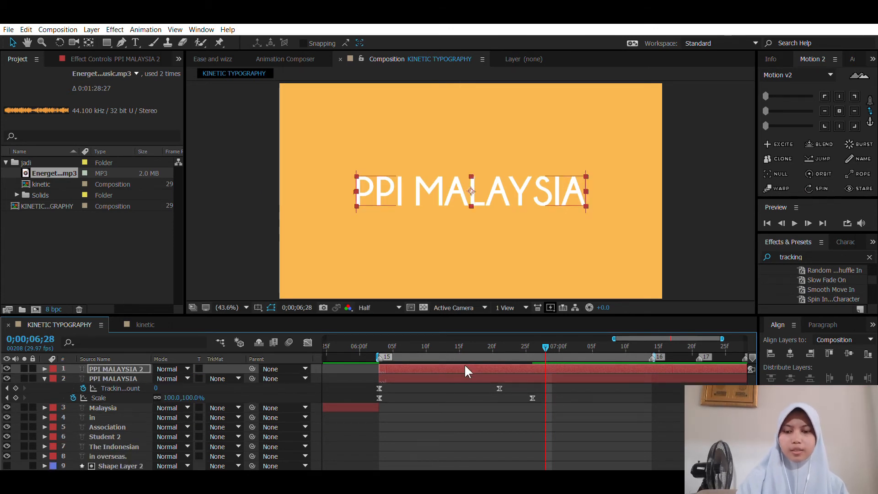
Step: Move the duplicated PPI MALAYSIA 2 title straight up so it sits directly above the original title
click(473, 363)
click(474, 367)
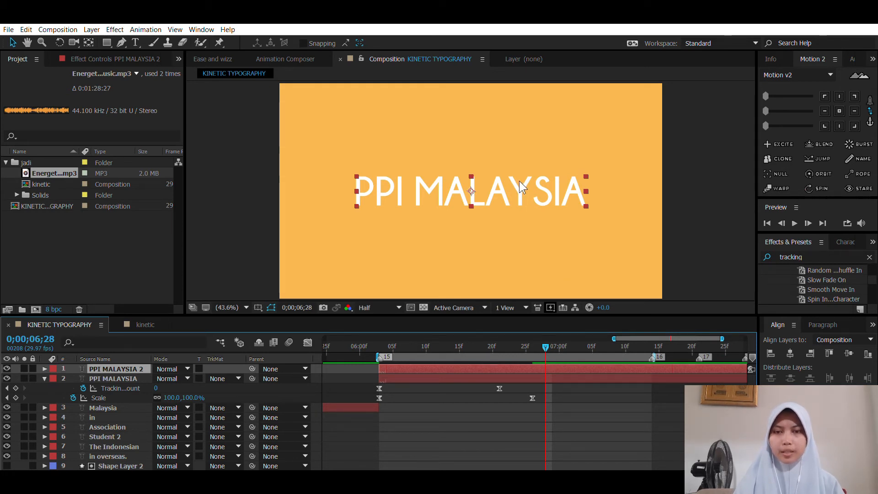
drag(519, 180, 522, 154)
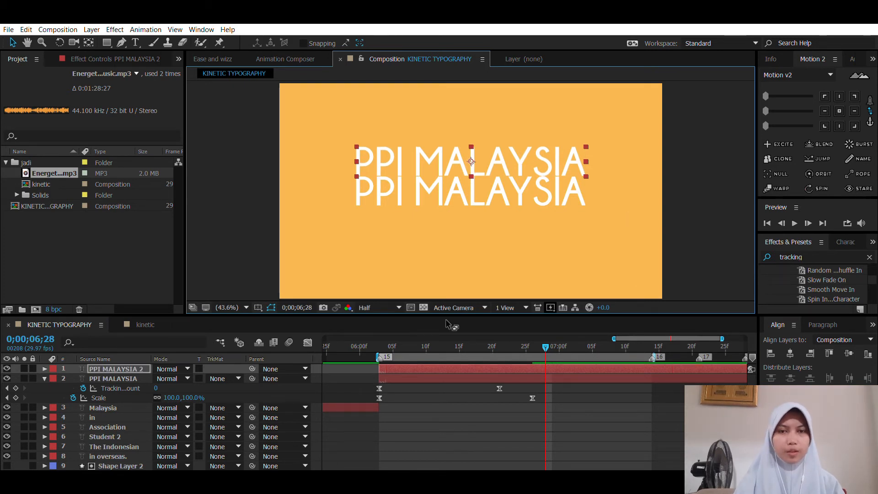
Step: Examine how the stacked outlined titles emerge in the kinetic reference composition from 0;00;06;01 to 0;00;06;19
click(164, 324)
click(506, 343)
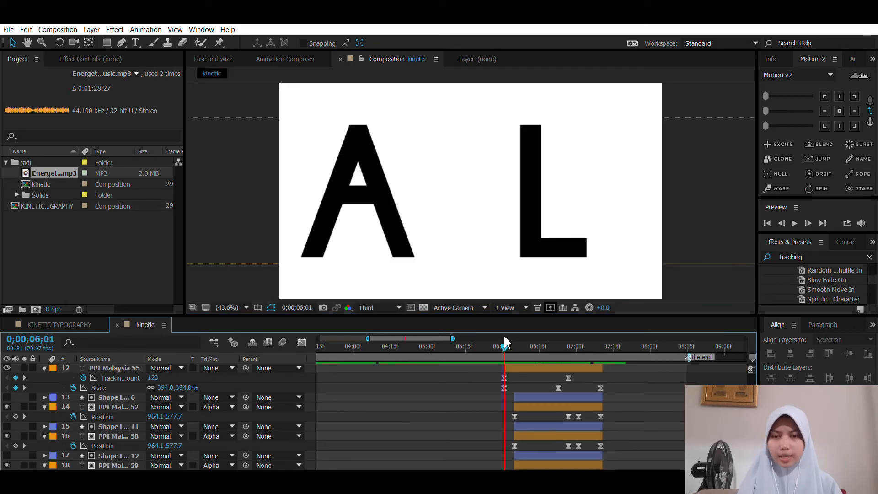
drag(505, 338, 547, 339)
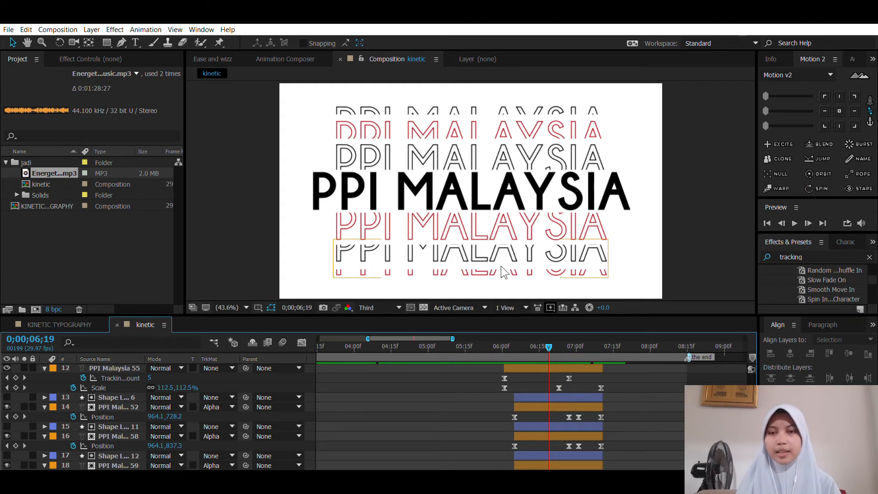
click(93, 322)
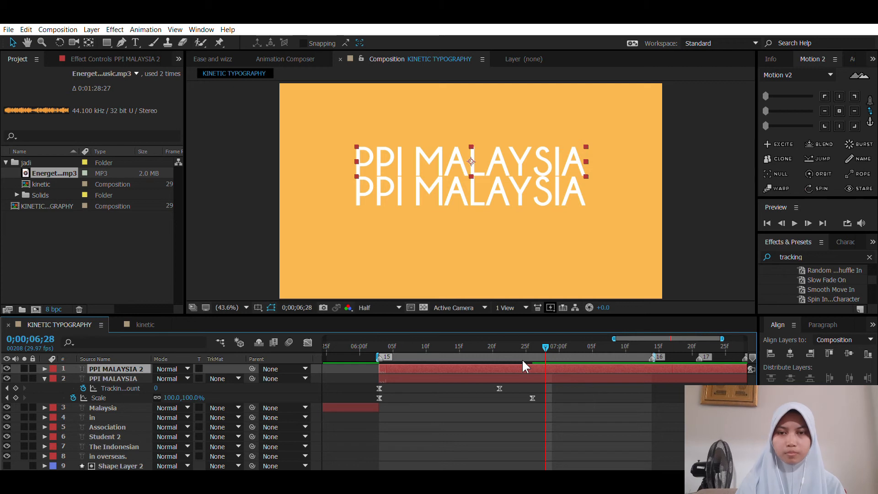
Step: Turn the PPI MALAYSIA 2 title into a white outline without fill by swapping its fill and stroke colors
click(553, 400)
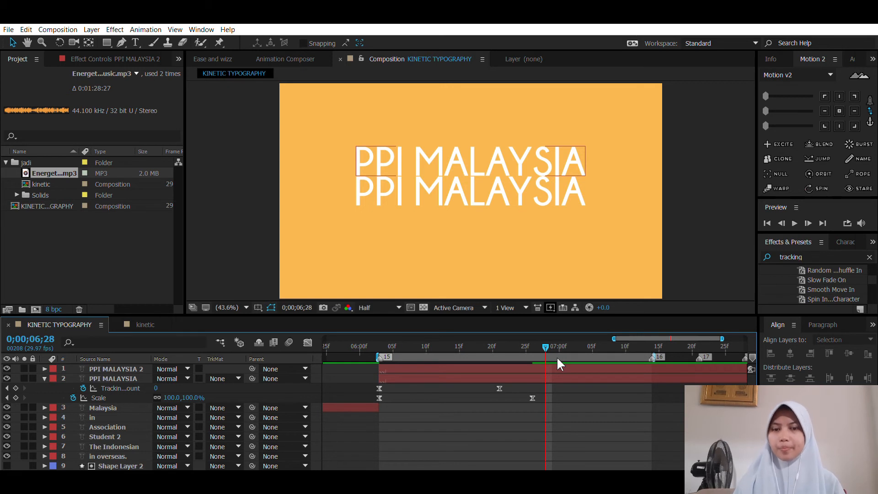
click(707, 368)
click(846, 242)
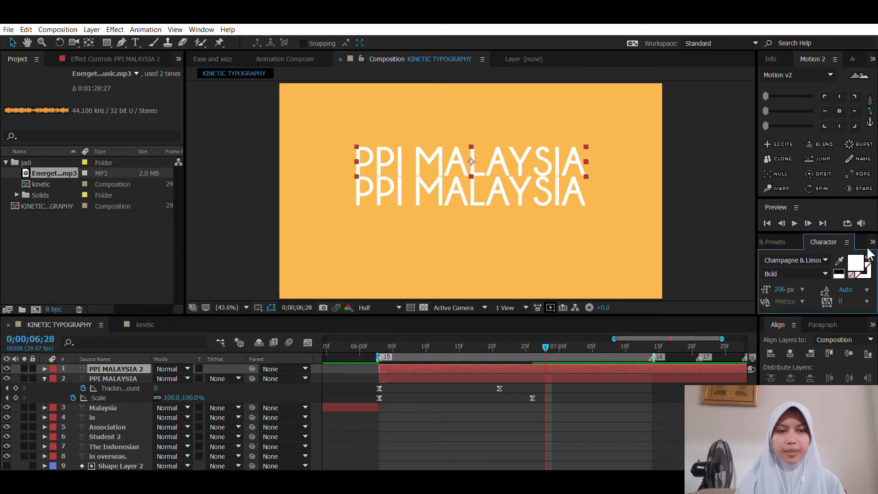
click(868, 256)
click(479, 427)
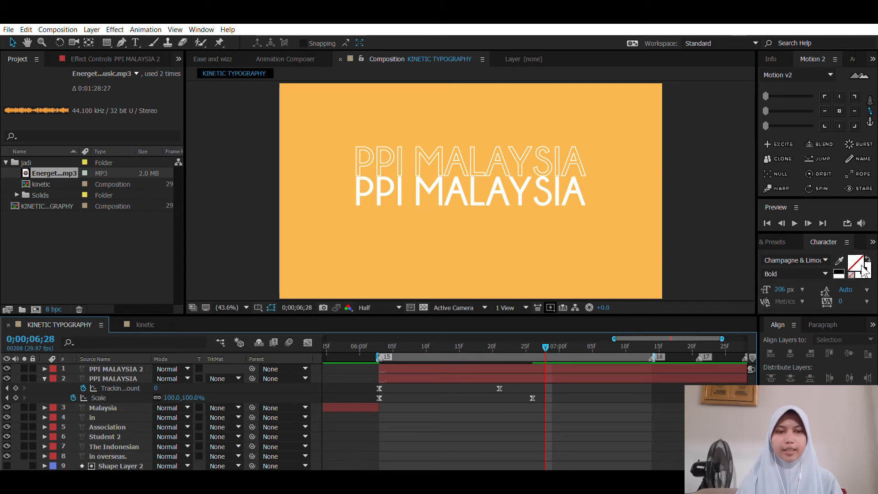
click(498, 365)
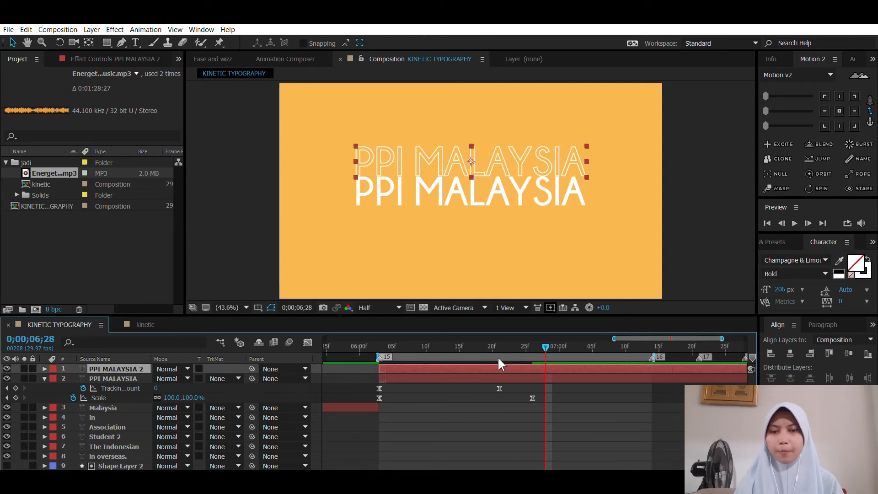
Step: Draw a rectangle on a new shape layer over the outlined title, ending just above the solid title, and center its anchor point
click(478, 411)
key(q)
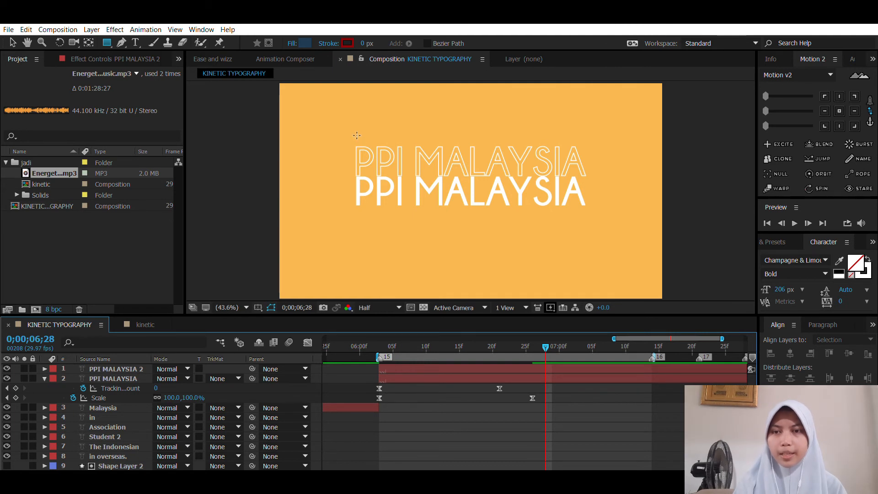
mouse_move(353, 143)
mouse_down()
mouse_move(437, 173)
mouse_move(592, 172)
mouse_up()
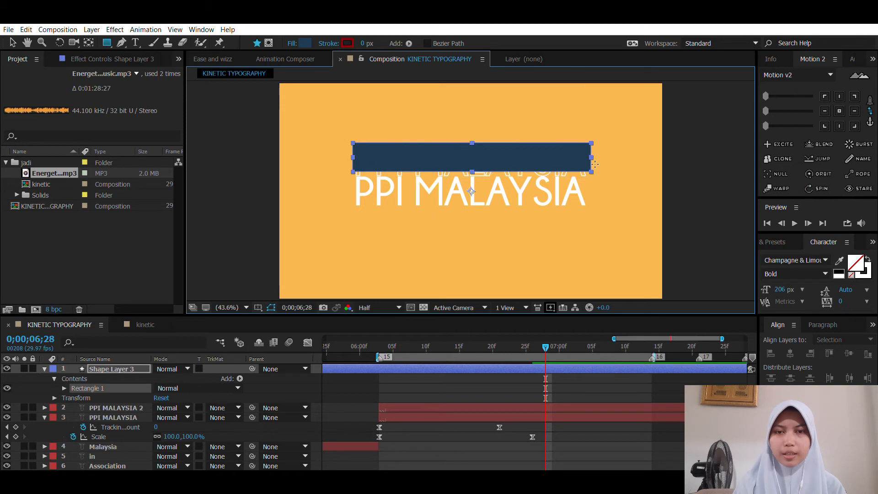
click(443, 375)
key(v)
click(451, 366)
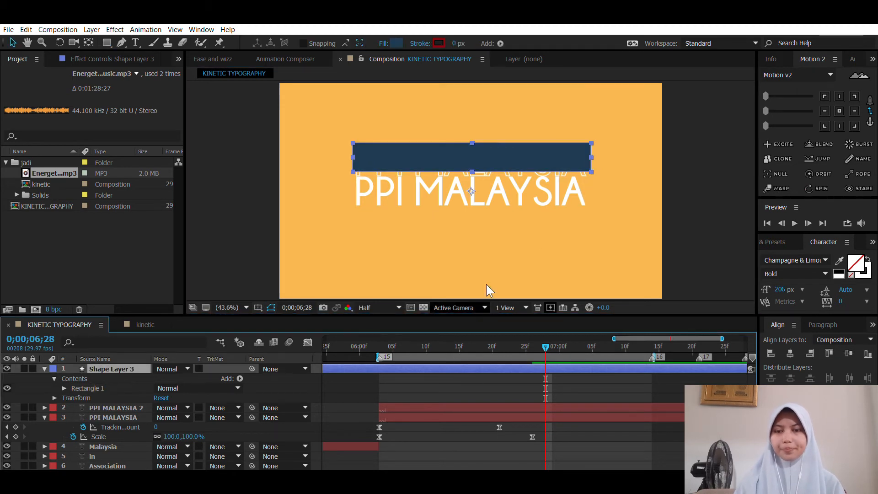
click(839, 111)
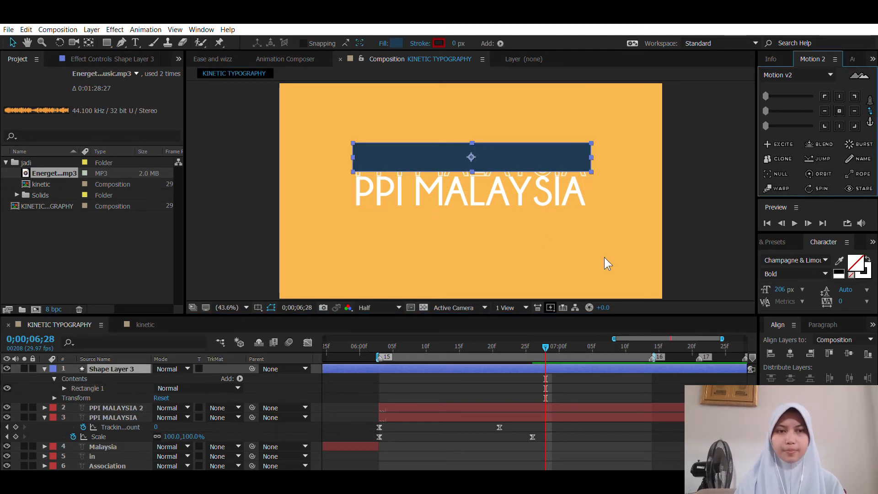
Step: Trim the start of Shape Layer 3 to 0;00;06;03 and use it as the alpha matte of PPI MALAYSIA 2
click(379, 342)
key(alt+bracketleft)
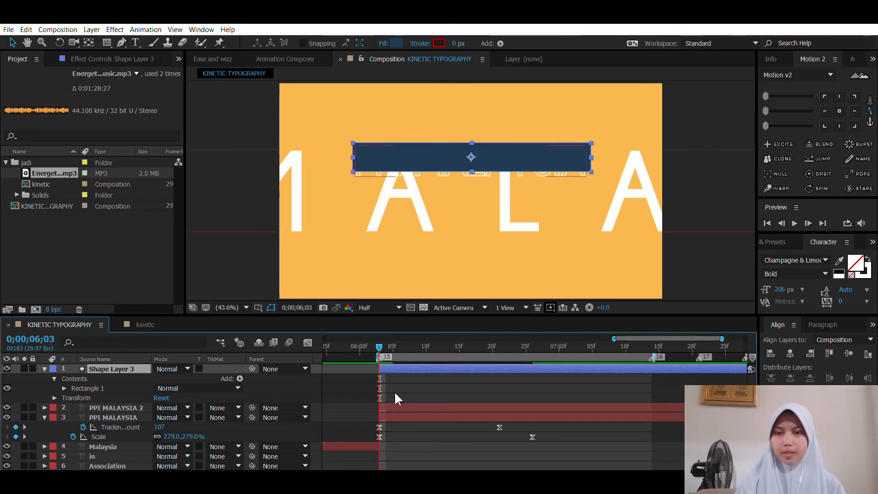
click(395, 405)
click(399, 368)
key(u)
click(400, 375)
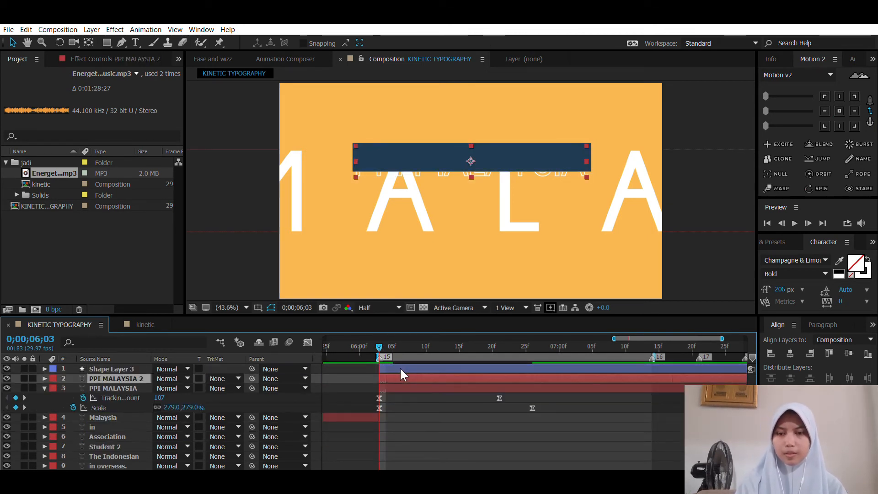
click(228, 400)
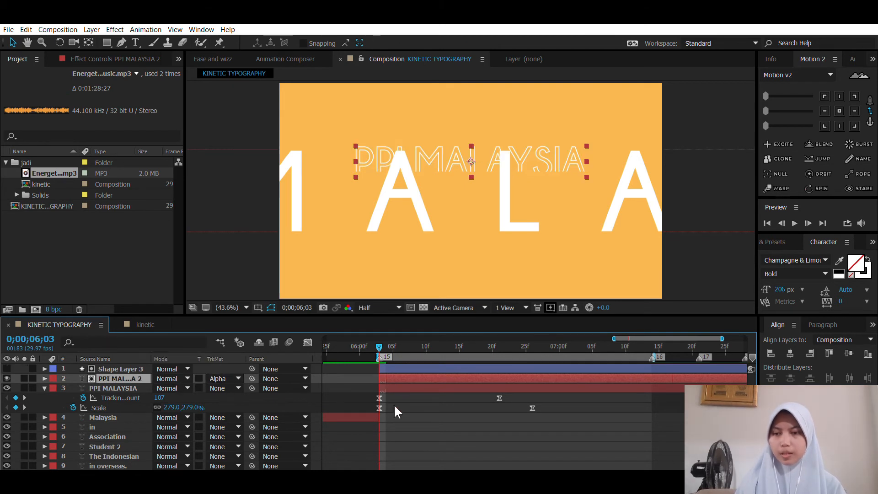
click(412, 409)
Step: Add a Position keyframe to the outlined PPI MALAYSIA 2 layer at 0;00;06;21
drag(382, 335, 499, 353)
click(494, 367)
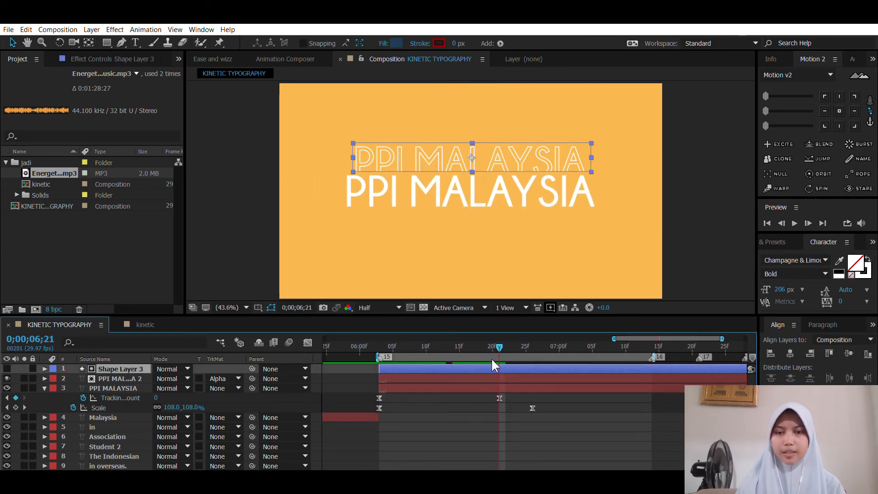
click(493, 375)
key(p)
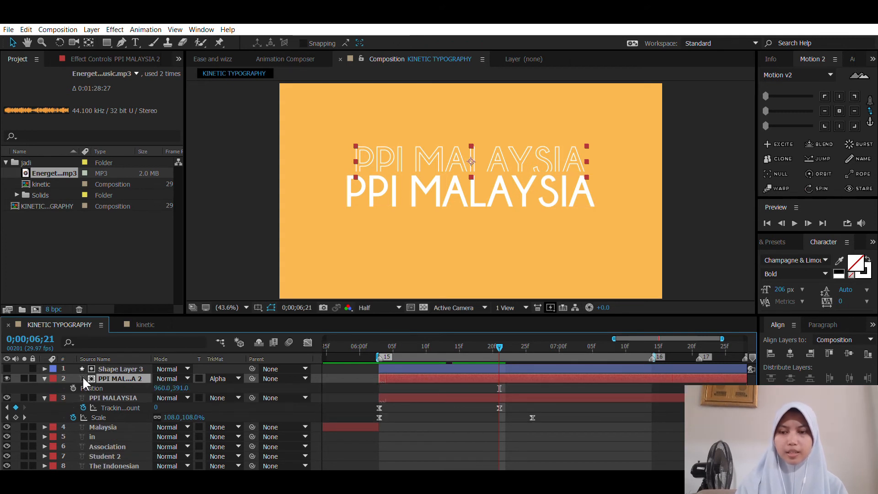
click(73, 388)
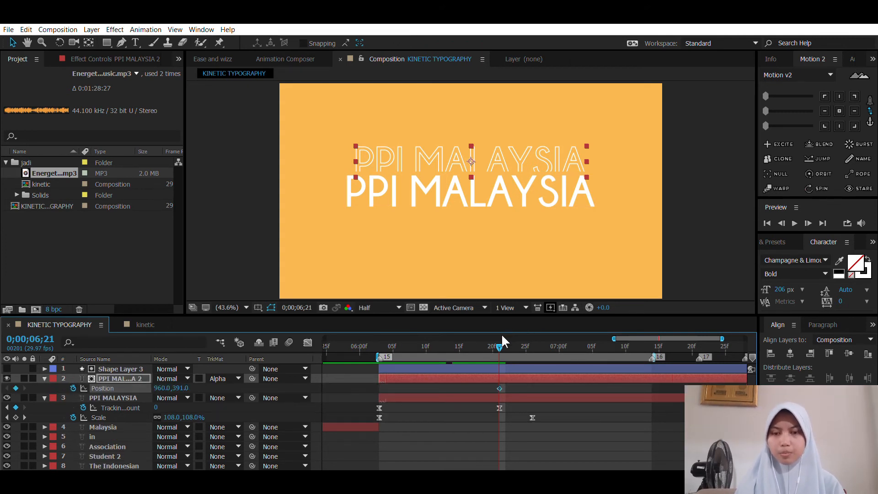
Step: At 0;00;06;09, lower the outlined title to Position 960, 533 so it is hidden outside its matte
drag(501, 338, 420, 343)
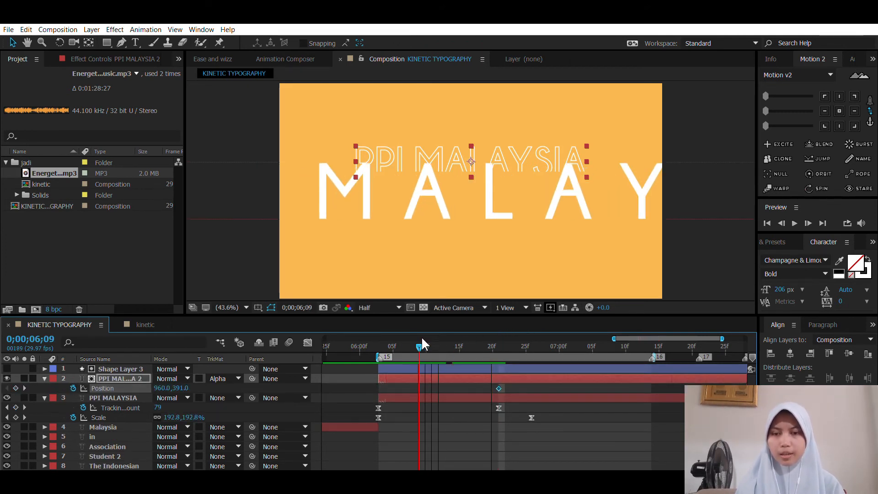
click(162, 387)
click(214, 386)
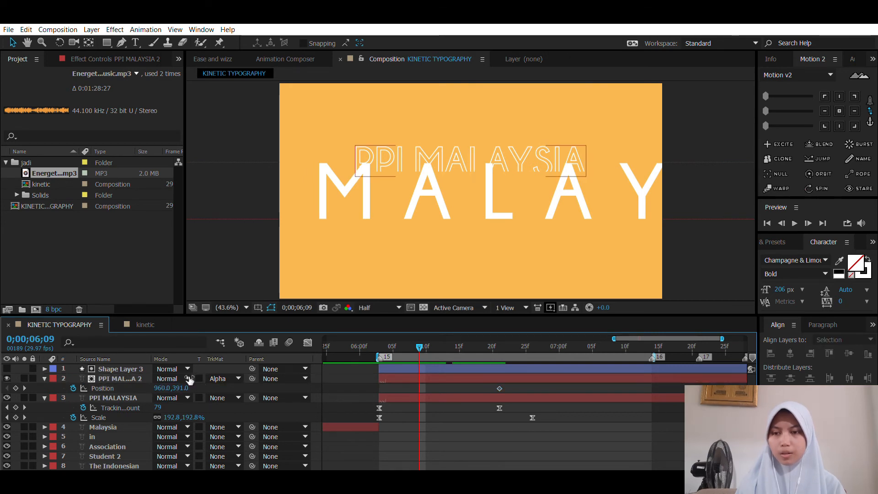
drag(178, 388, 260, 379)
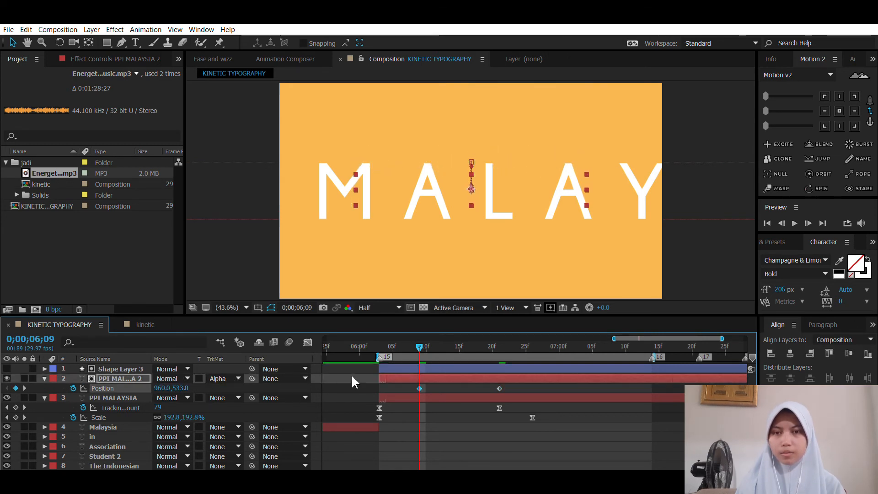
Step: Apply Easy Ease to both Position keyframes of the PPI MALAYSIA 2 layer
drag(525, 392, 398, 380)
key(F9)
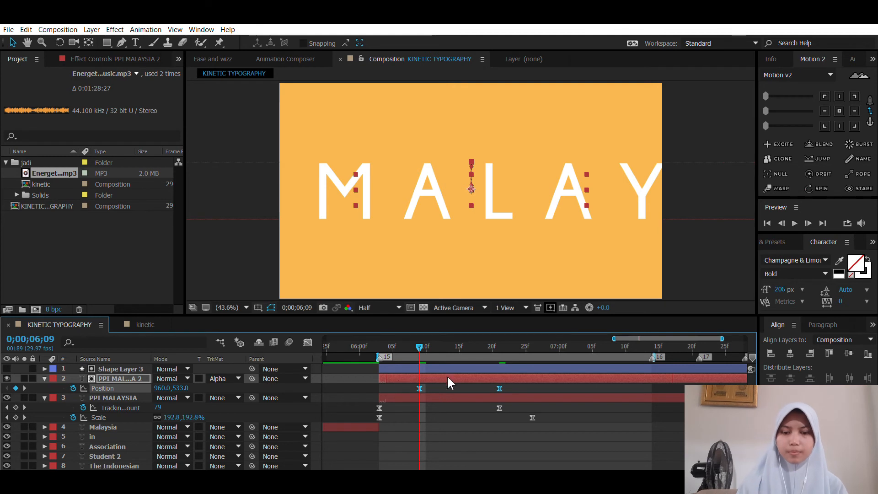
click(451, 389)
Step: Reshape the PPI MALAYSIA 2 Position speed graph to peak early with 100% influence into the last keyframe, and preview from 0;00;06;03
mouse_move(419, 346)
mouse_down()
mouse_move(503, 343)
mouse_move(426, 344)
mouse_up()
click(499, 388)
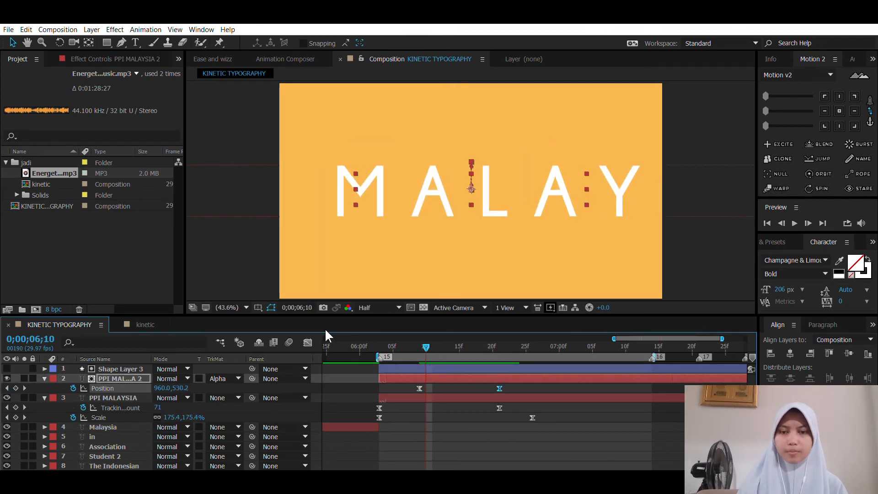
click(308, 342)
drag(486, 446, 444, 436)
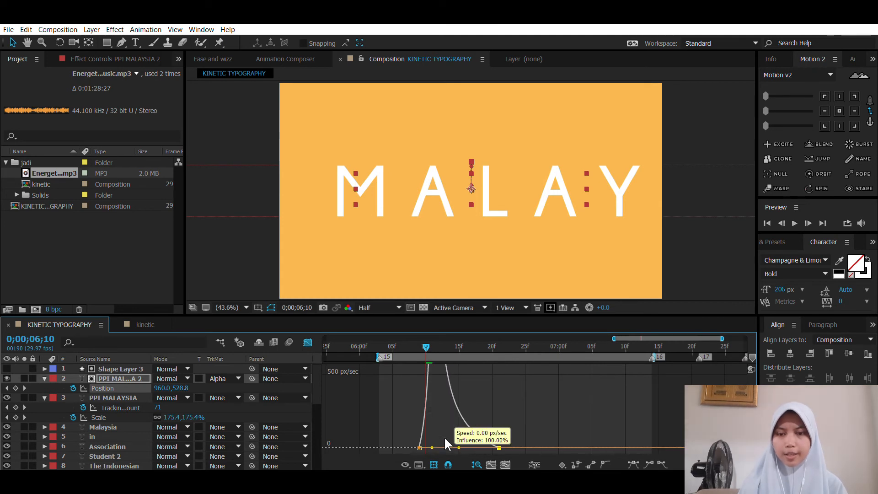
click(308, 342)
drag(426, 348, 380, 334)
key(space)
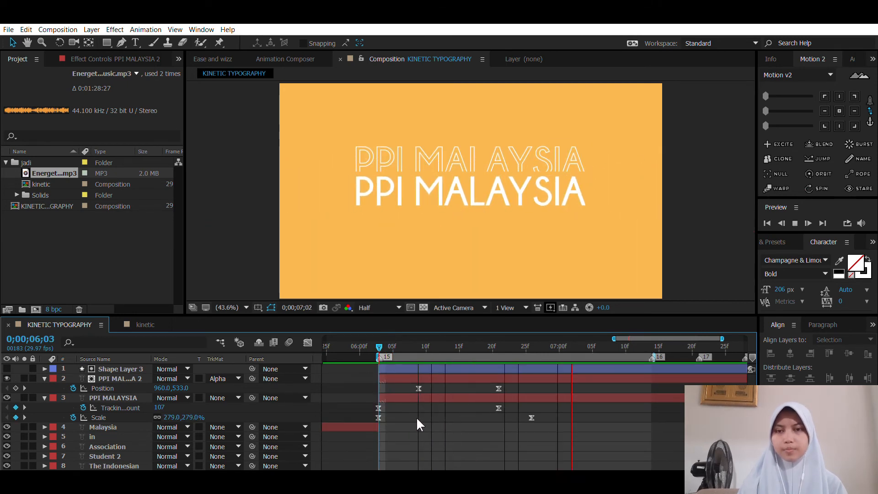
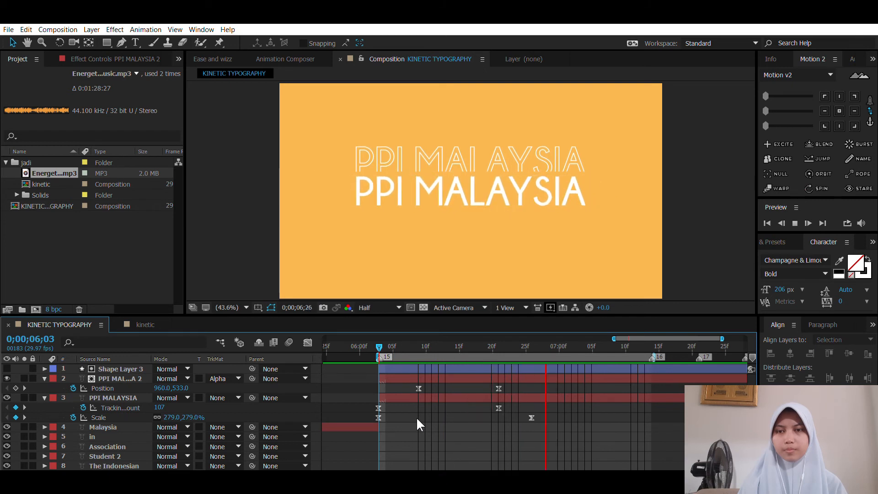
Step: Trim the ends of Shape Layer 3, PPI MALAYSIA 2 and PPI MALAYSIA to 0;00;07;13
key(space)
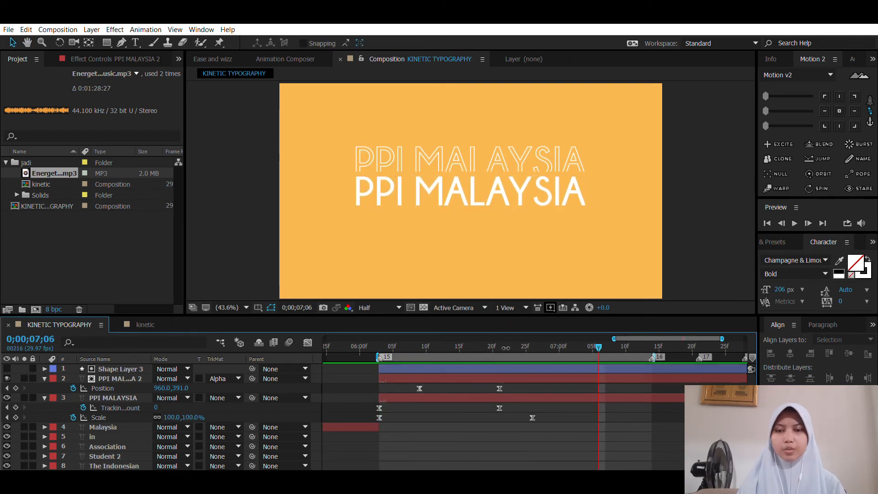
click(645, 345)
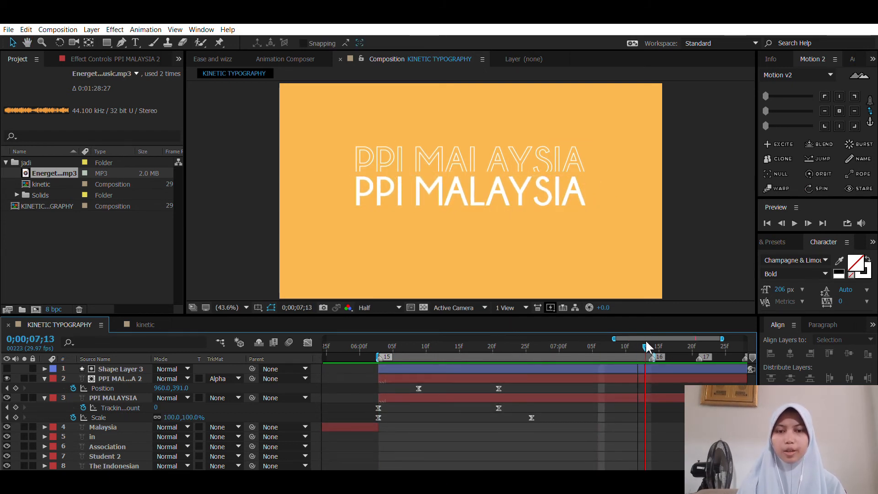
click(641, 369)
shift+click(635, 396)
key(alt+bracketright)
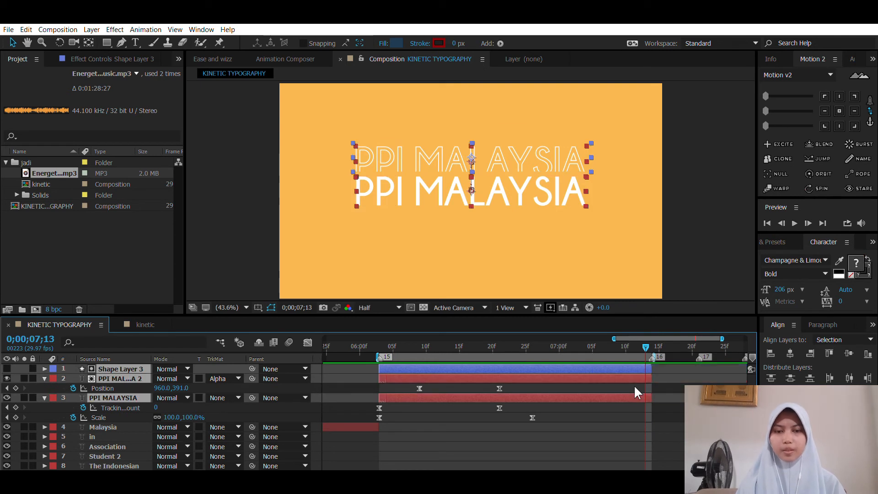
Step: Duplicate the outlined PPI MALAYSIA 2 layer together with its Shape Layer 3 matte, and reveal the text copy's Position
click(642, 390)
click(613, 379)
shift+click(578, 366)
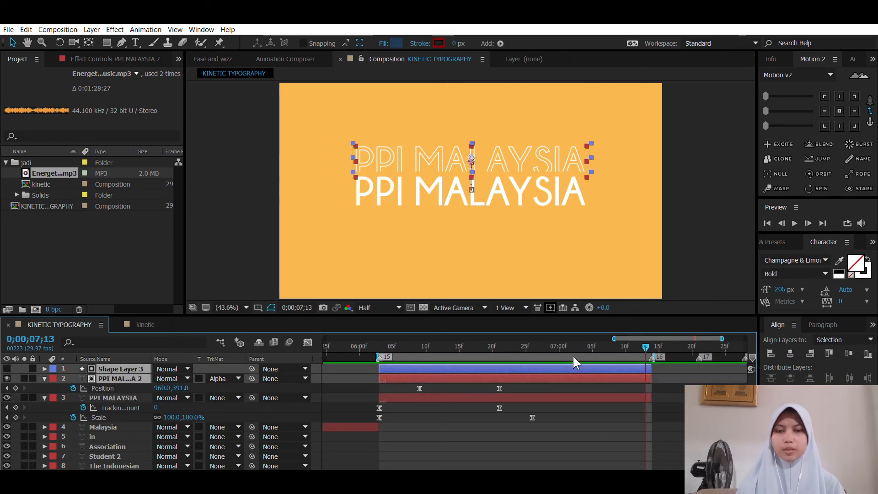
key(ctrl+d)
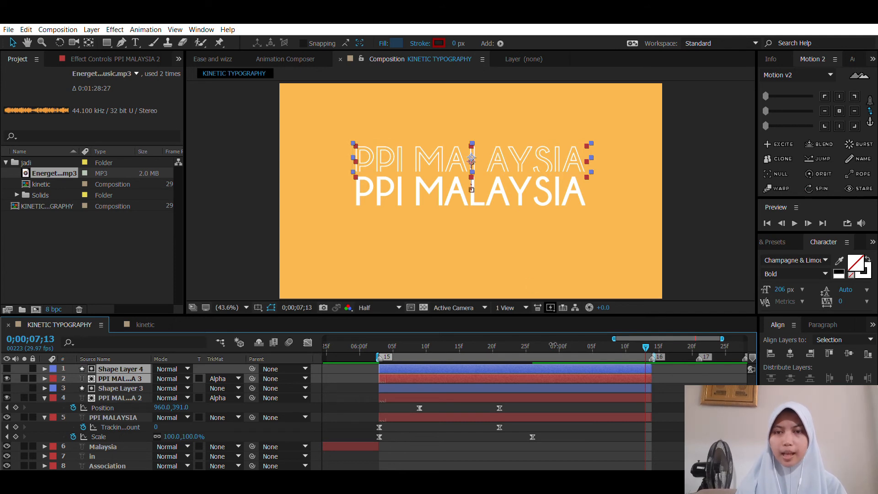
click(553, 392)
click(549, 364)
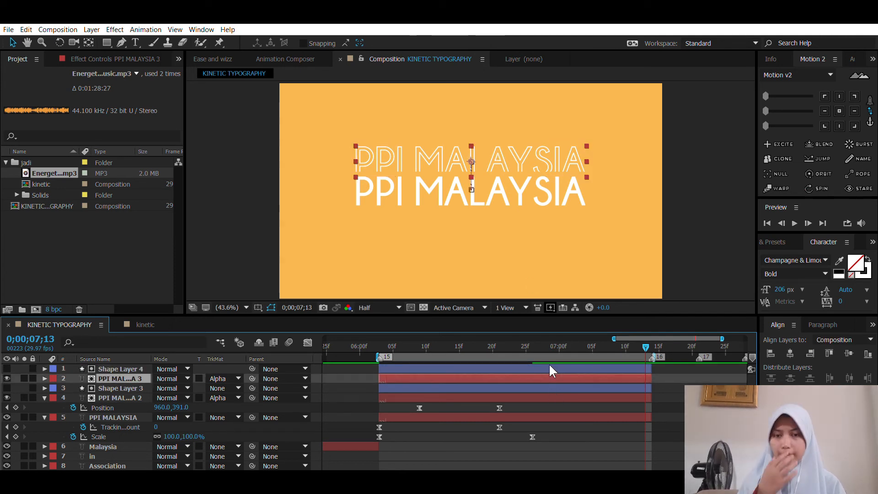
key(p)
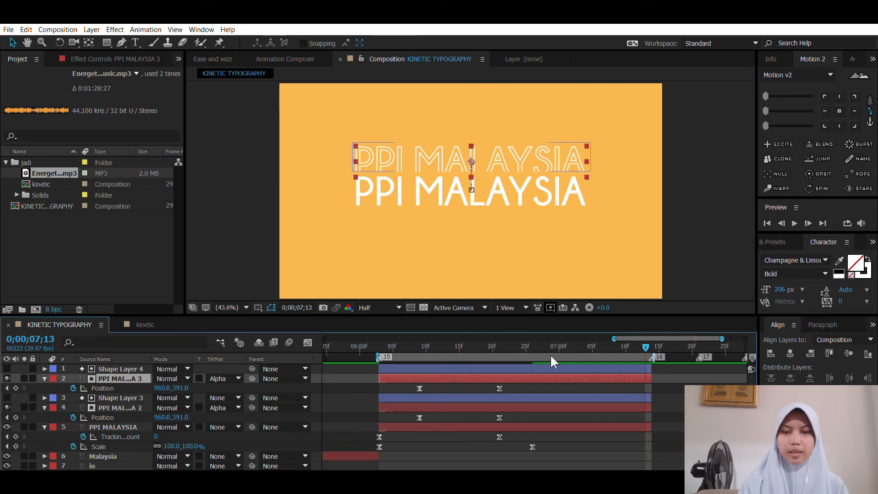
shift+click(550, 368)
drag(539, 139, 536, 120)
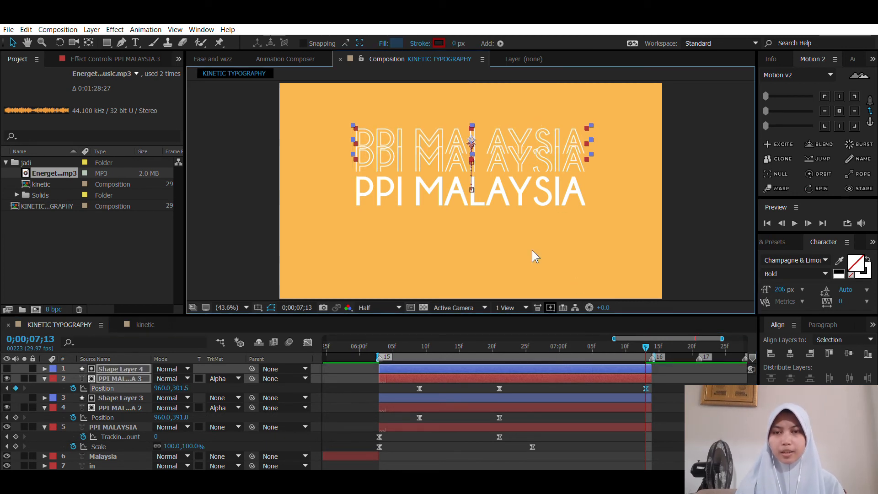
click(645, 388)
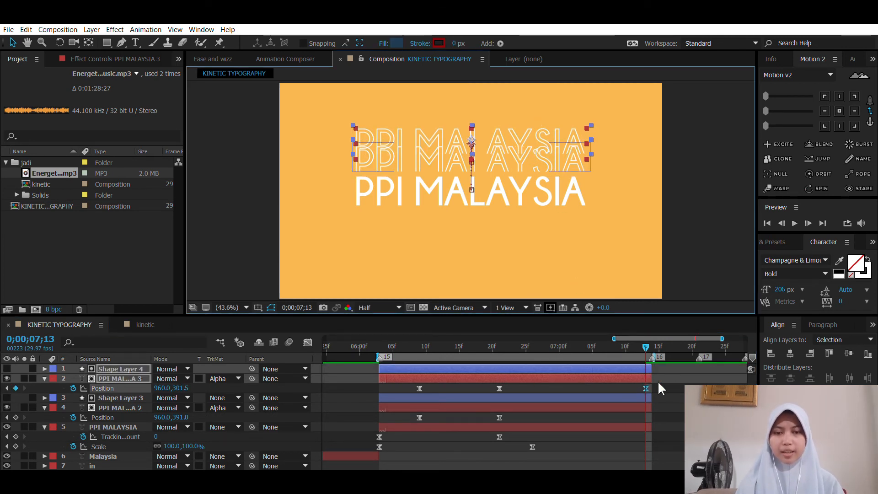
key(Delete)
Step: At 0;00;06;21, raise both PPI MALAYSIA 3 Position keyframes together with the Shape Layer 4 matte, putting the text at 960, 280.9
click(498, 348)
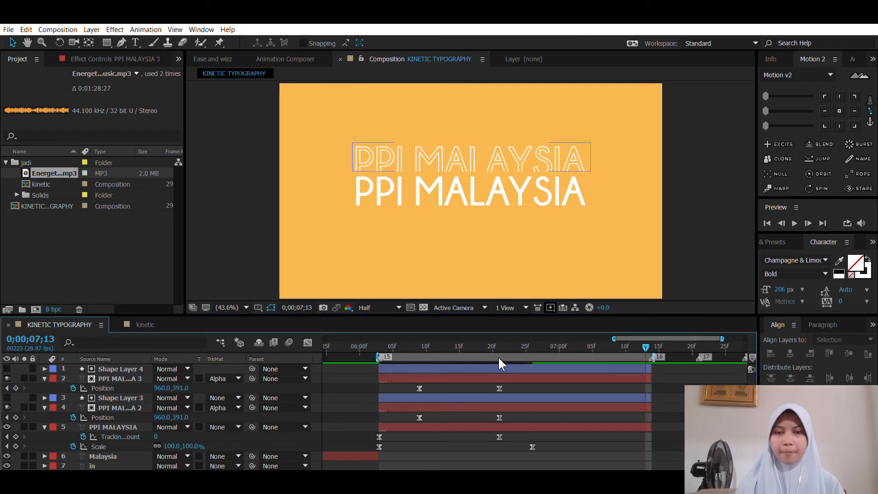
drag(512, 385, 390, 390)
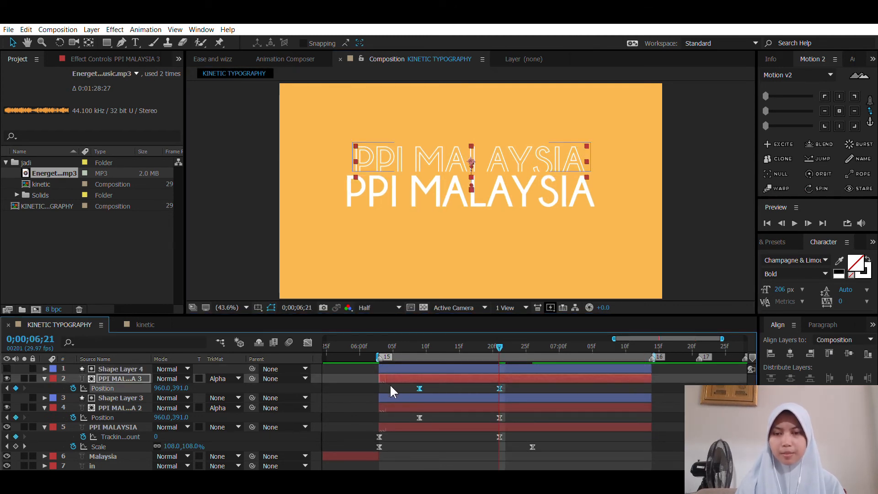
shift+click(475, 367)
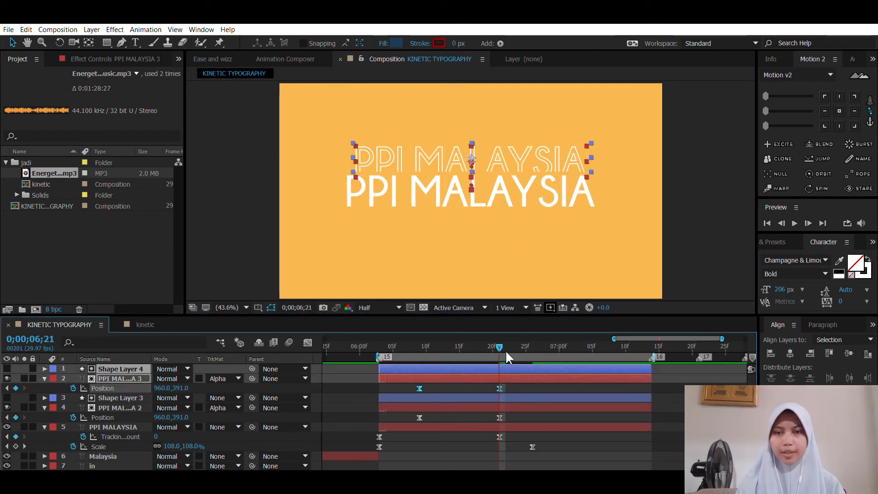
click(506, 371)
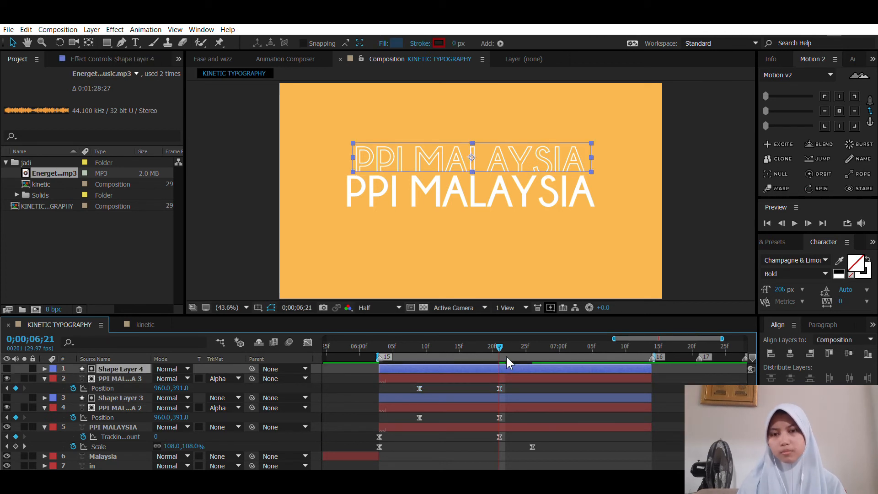
drag(513, 386, 394, 382)
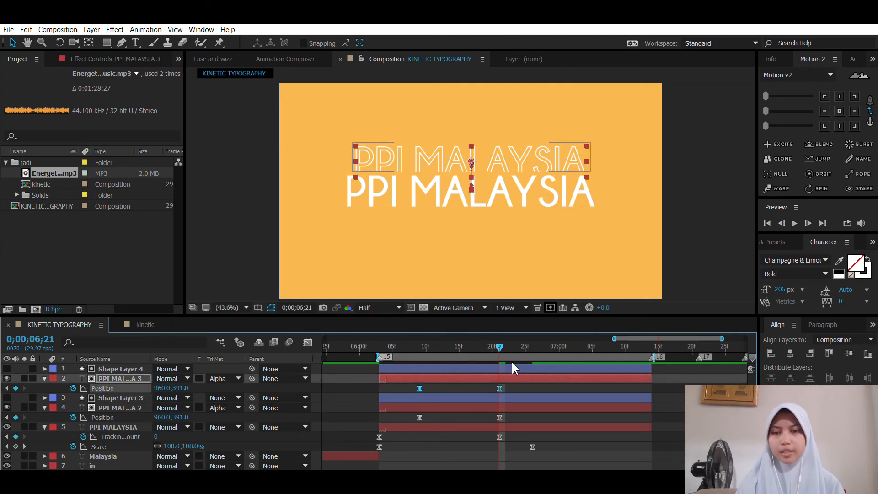
shift+click(480, 369)
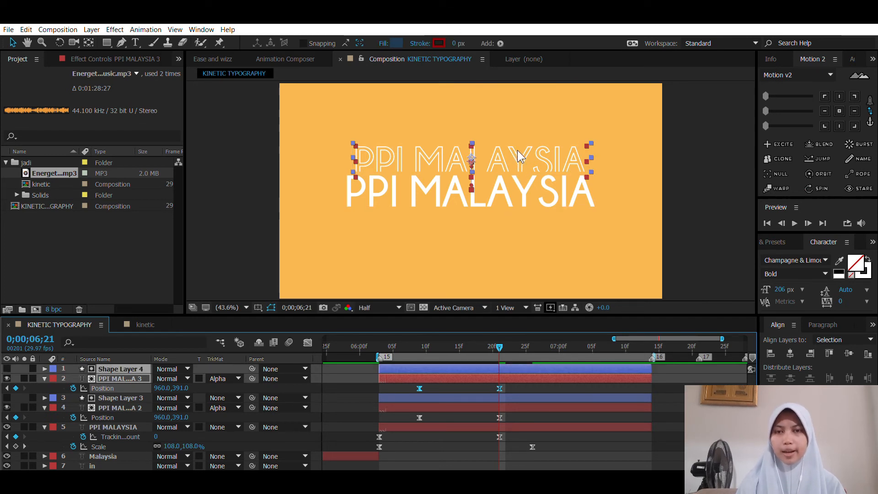
drag(517, 150, 516, 126)
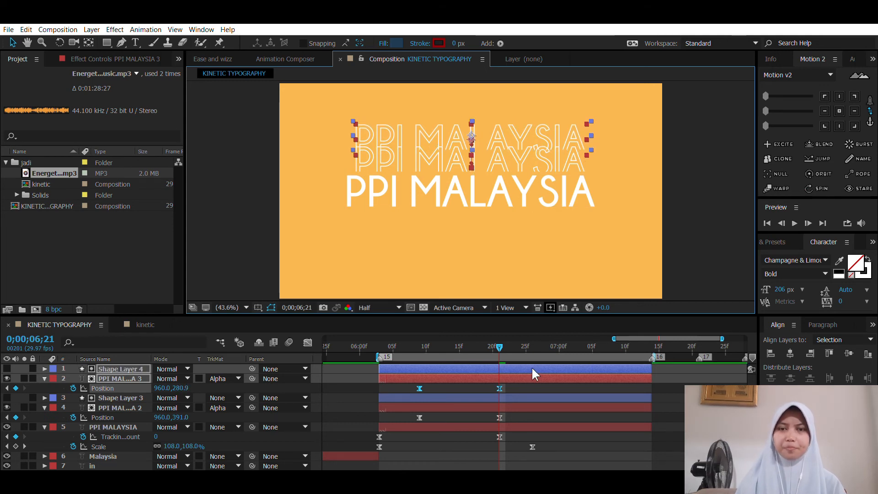
Step: Move the Shape Layer 4 anchor point to its top edge and shorten the matte from below to about two-thirds height
click(509, 385)
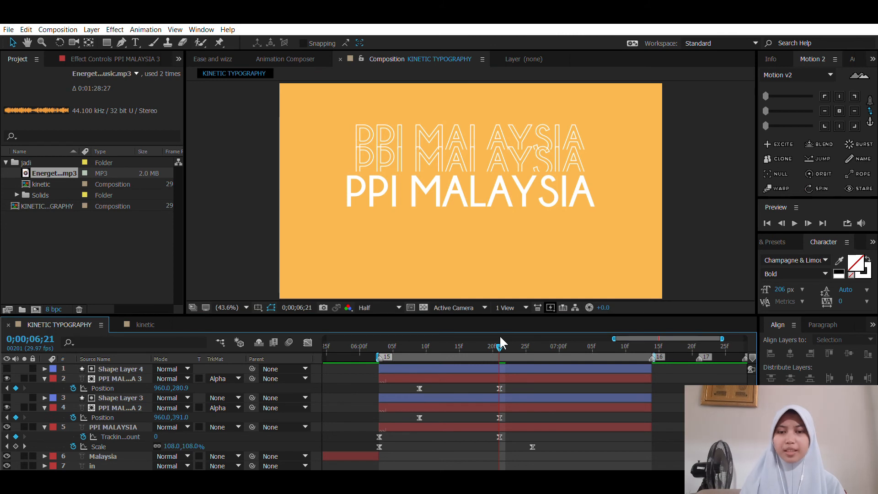
click(515, 368)
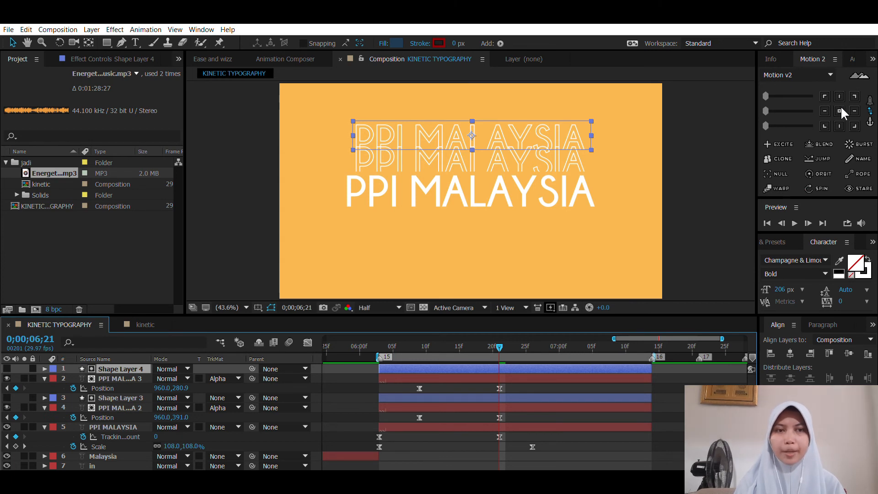
key(y)
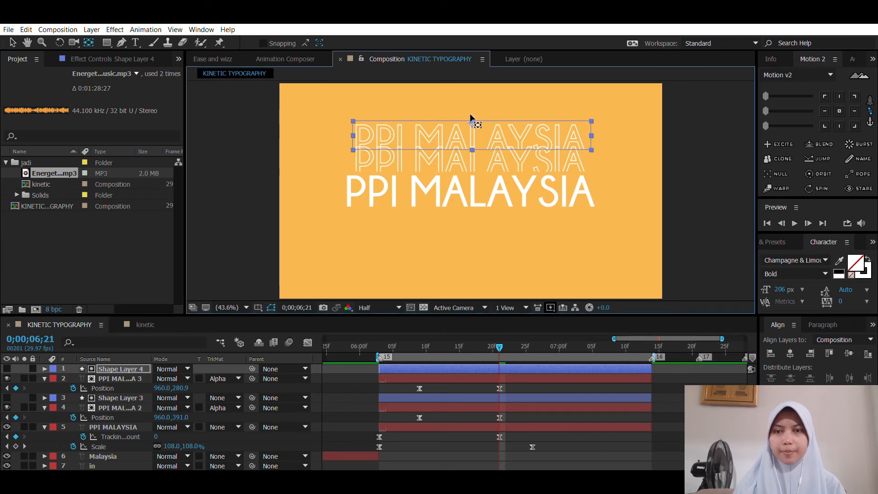
key(v)
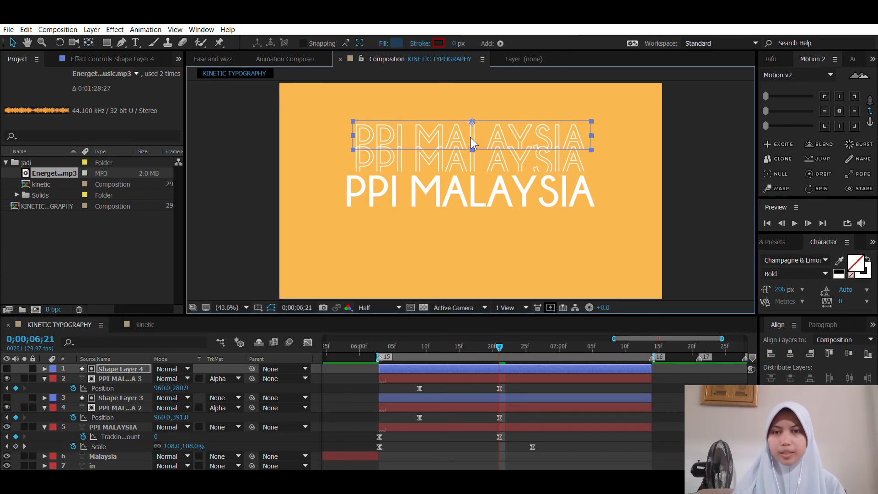
drag(470, 137, 468, 128)
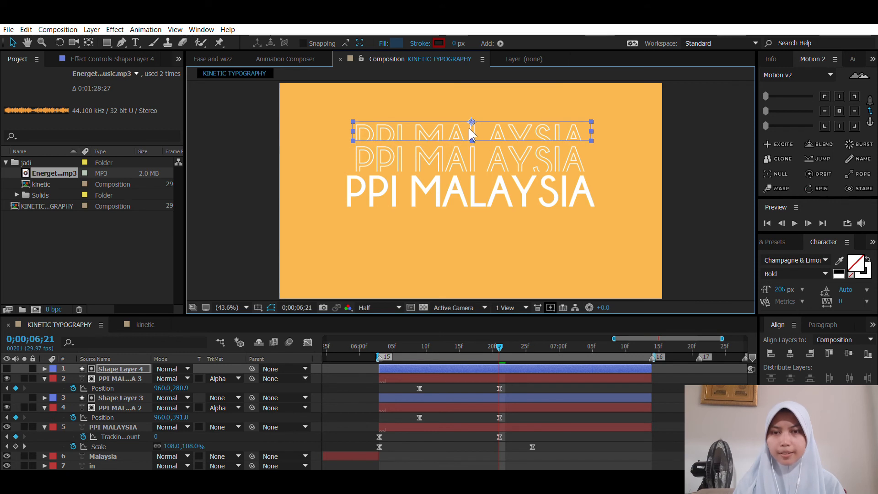
Step: Duplicate the PPI MALAYSIA 3 outline together with its shortened Shape Layer 4 matte
click(489, 377)
shift+click(492, 369)
key(ctrl+d)
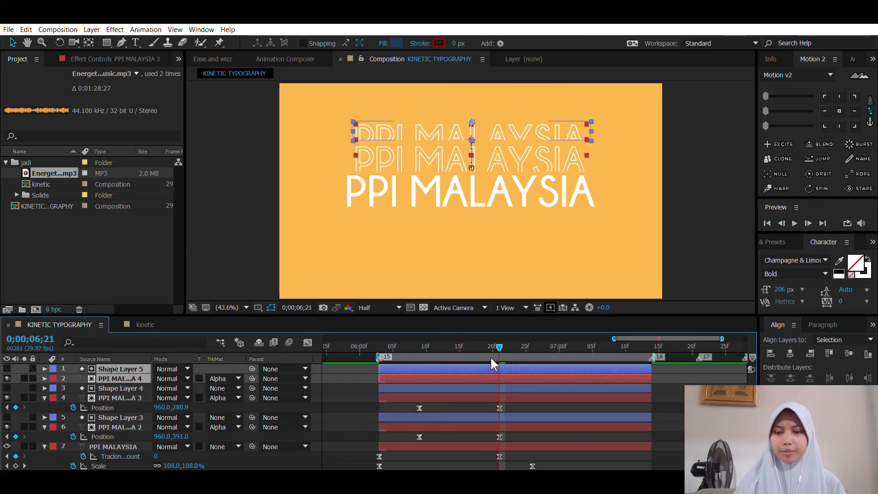
key(p)
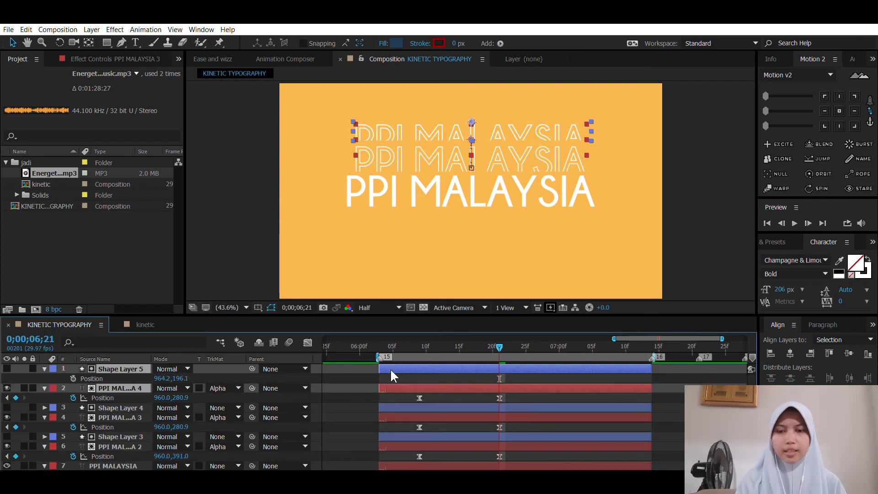
key(p)
Step: Raise both PPI MALAYSIA 4 Position keyframes with the Shape Layer 5 matte, text at 960, 193.8, and shorten that matte further from below
click(456, 376)
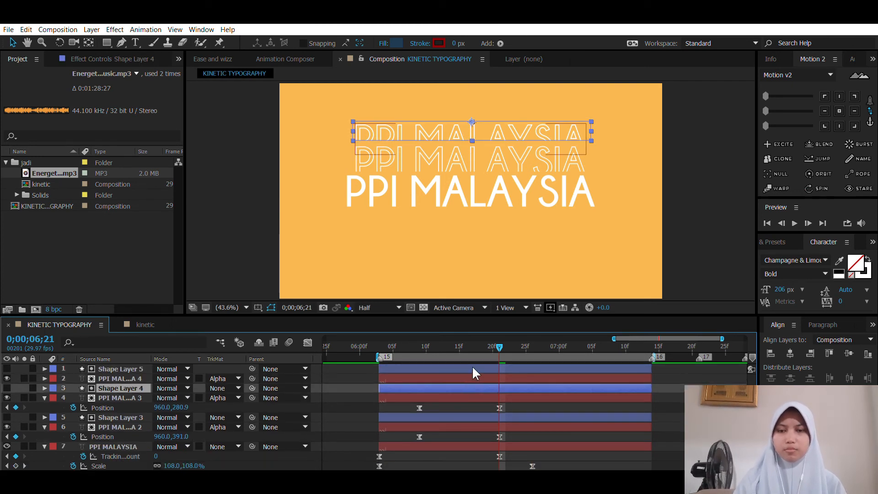
key(p)
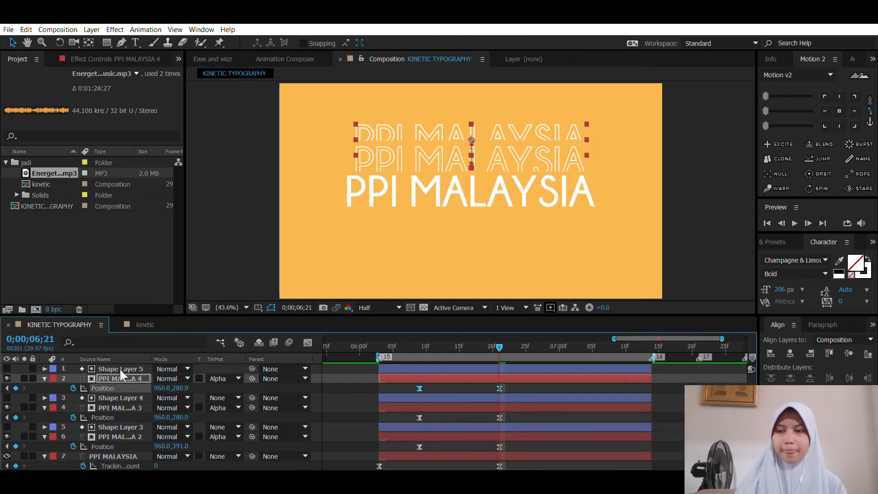
ctrl+click(119, 367)
drag(499, 126, 498, 109)
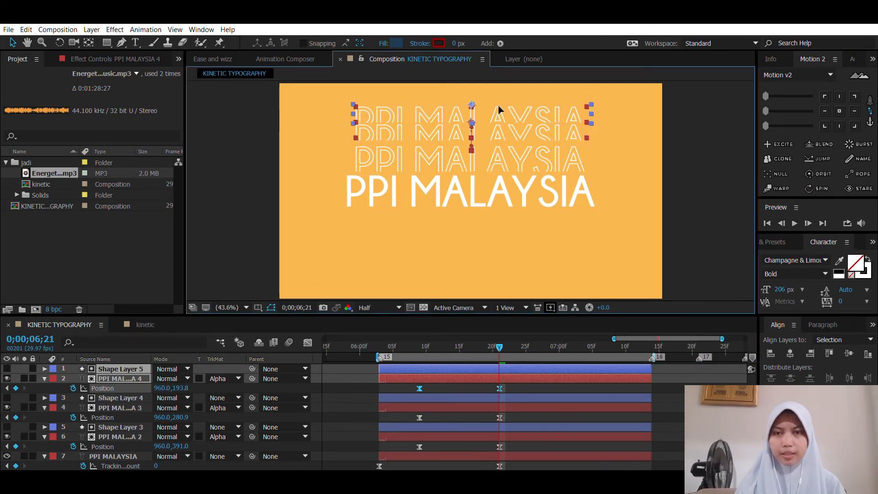
click(564, 369)
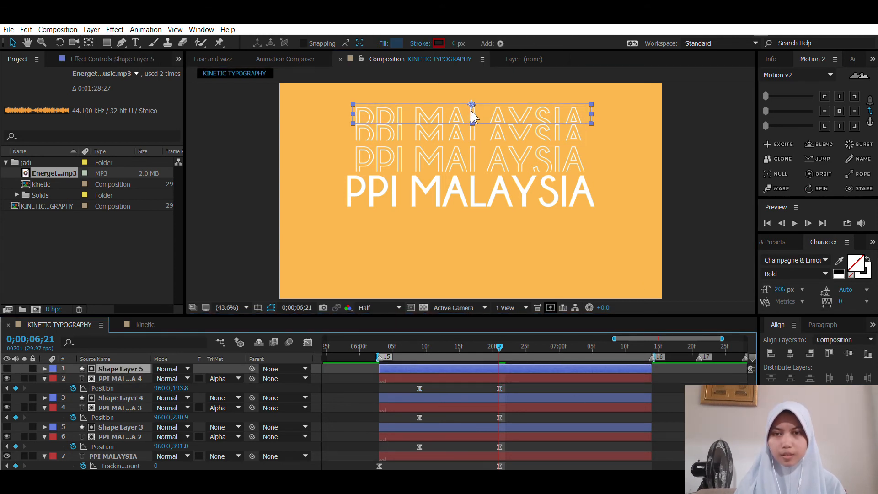
drag(472, 111, 471, 104)
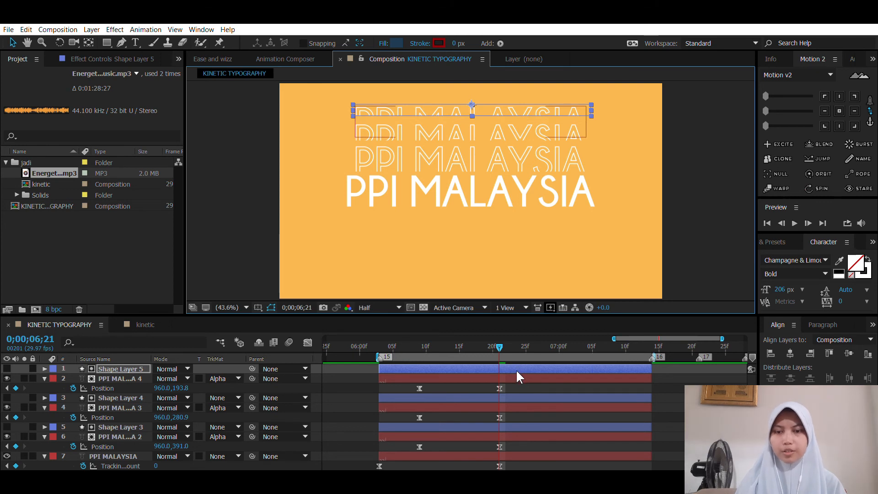
Step: Lower the two upper outline copies with their mattes, placing PPI MALAYSIA 4 at 960, 209.8 and PPI MALAYSIA 3 at 960, 296.9
shift+click(116, 379)
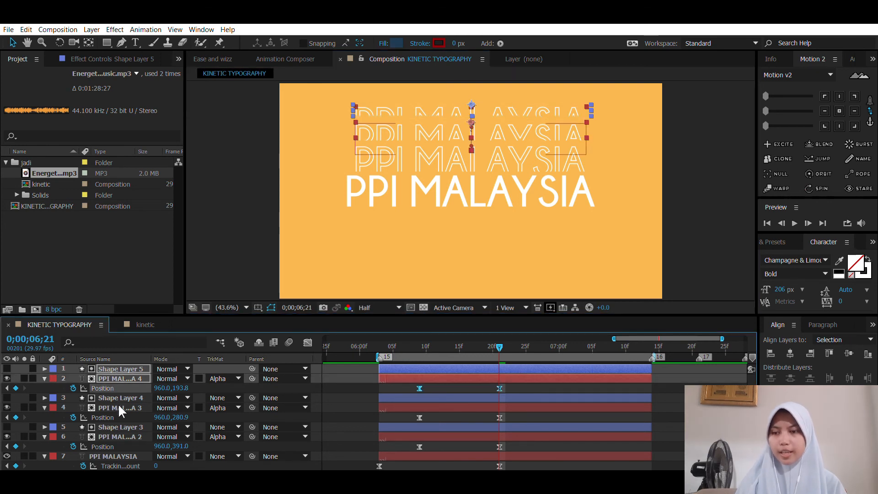
shift+click(118, 405)
shift+click(118, 394)
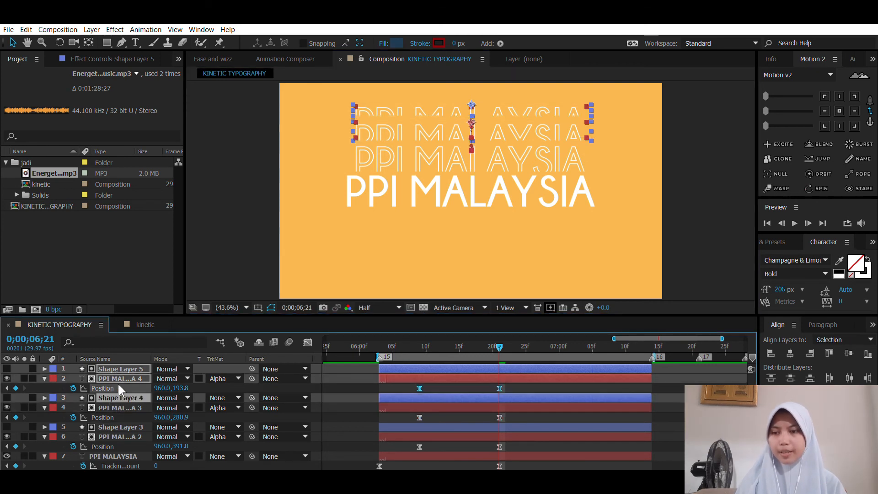
shift+click(115, 406)
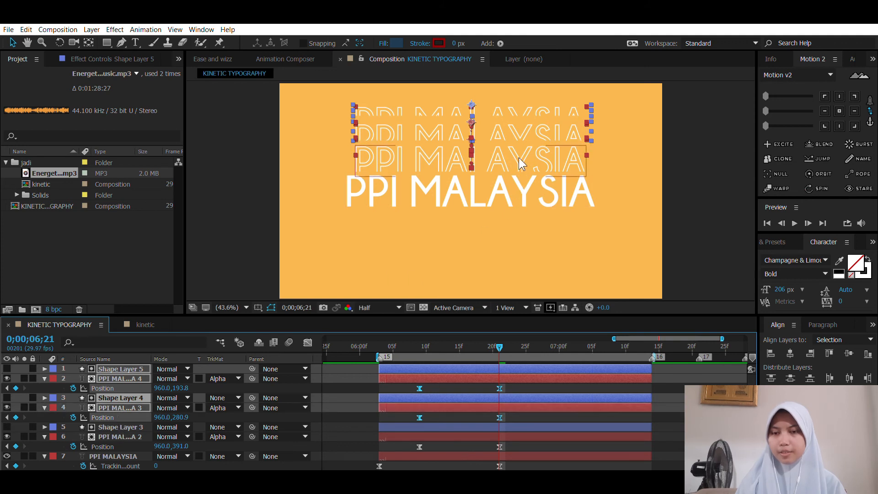
drag(518, 122, 518, 125)
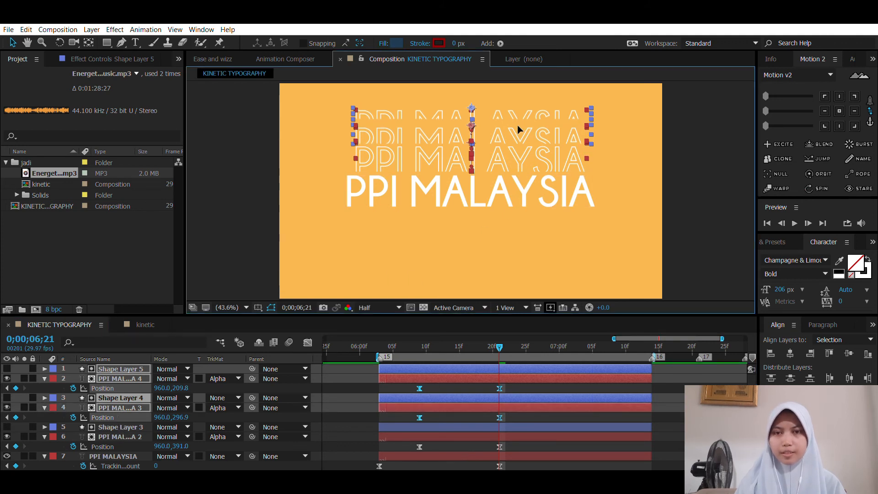
Step: Lower only the topmost outline, PPI MALAYSIA 4, with its Shape Layer 5 matte, closer to the copy beneath it
ctrl+click(517, 407)
ctrl+click(518, 398)
drag(516, 108, 516, 115)
click(458, 388)
Step: Duplicate the original outlined PPI MALAYSIA 2 layer and its Shape Layer 3 matte once more
scroll(492, 371, down, 3)
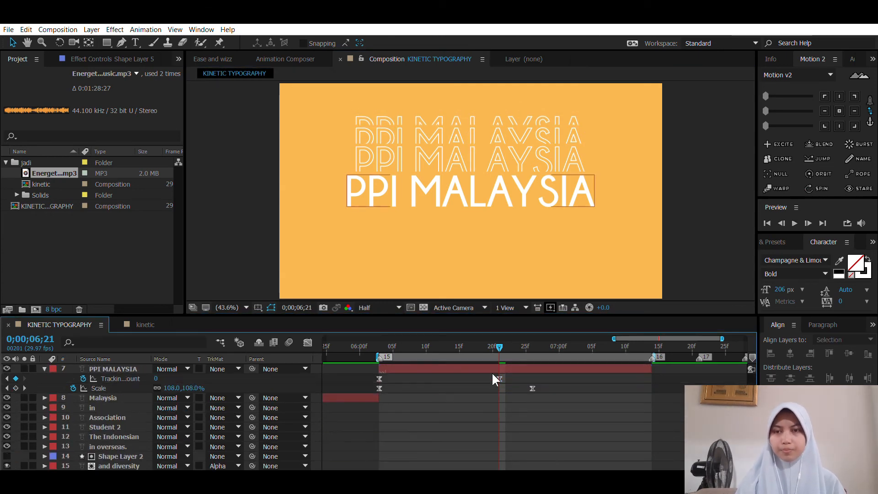
scroll(499, 373, up, 2)
click(496, 399)
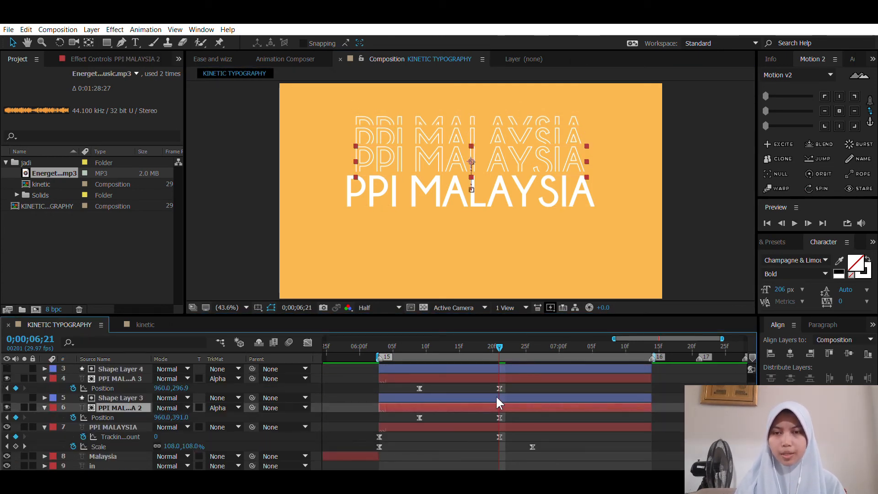
ctrl+click(496, 396)
key(ctrl+d)
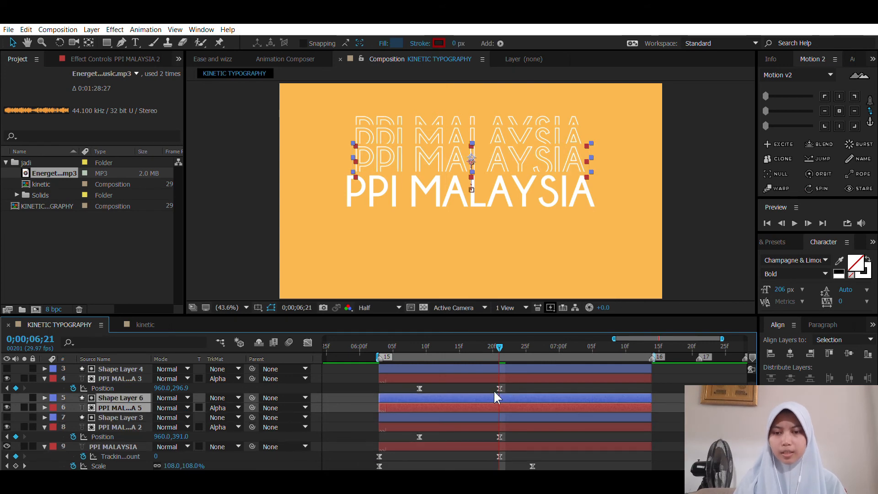
Step: Move the duplicated Shape Layer 6 and PPI MALAYSIA 5 beneath the solid PPI MALAYSIA layer in the stack and reveal the outline's Position keyframes
drag(136, 402, 132, 440)
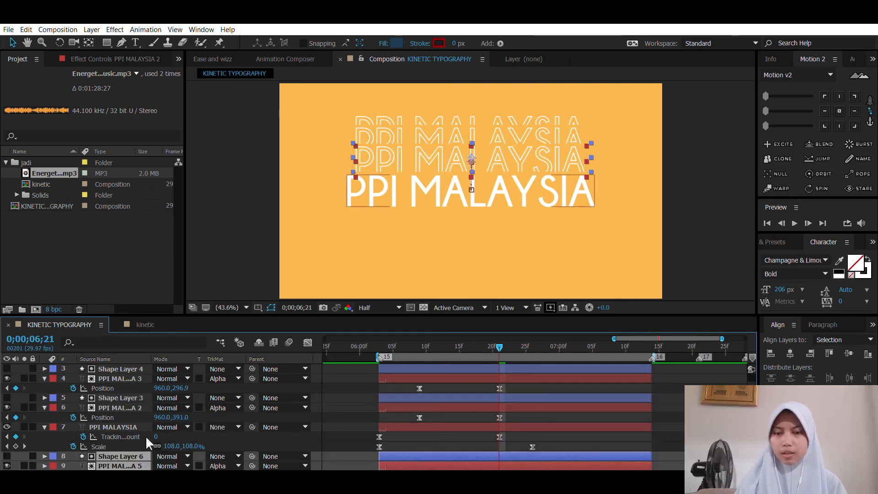
scroll(521, 385, down, 3)
scroll(522, 407, down, 1)
scroll(521, 407, up, 1)
click(519, 406)
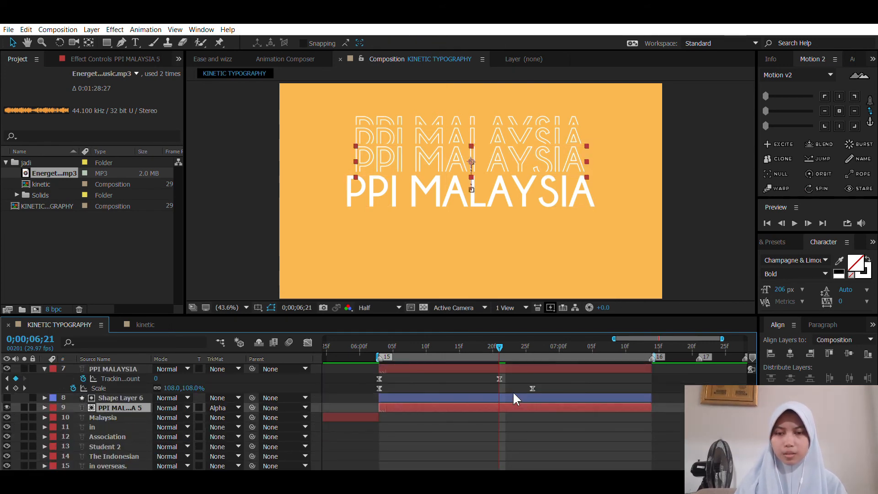
key(u)
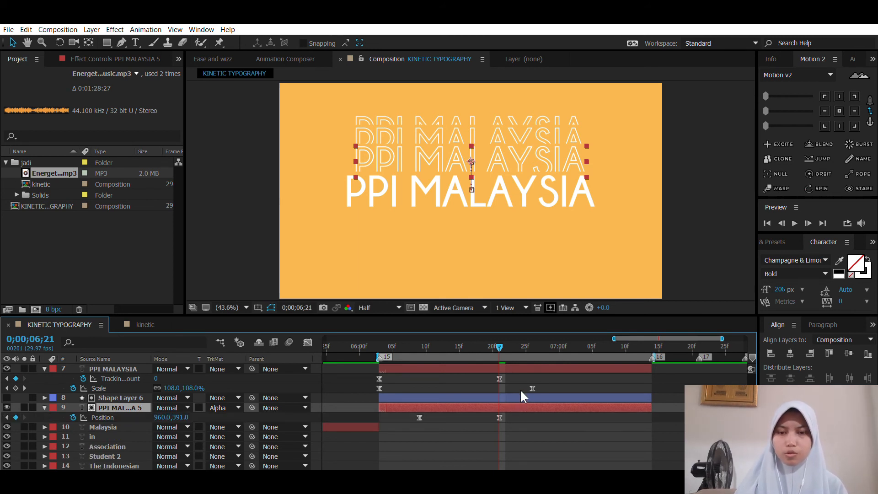
Step: Lower both PPI MALAYSIA 5 Position keyframes together with the Shape Layer 6 matte below the solid title, placing the text at 960, 712
click(103, 417)
ctrl+click(124, 398)
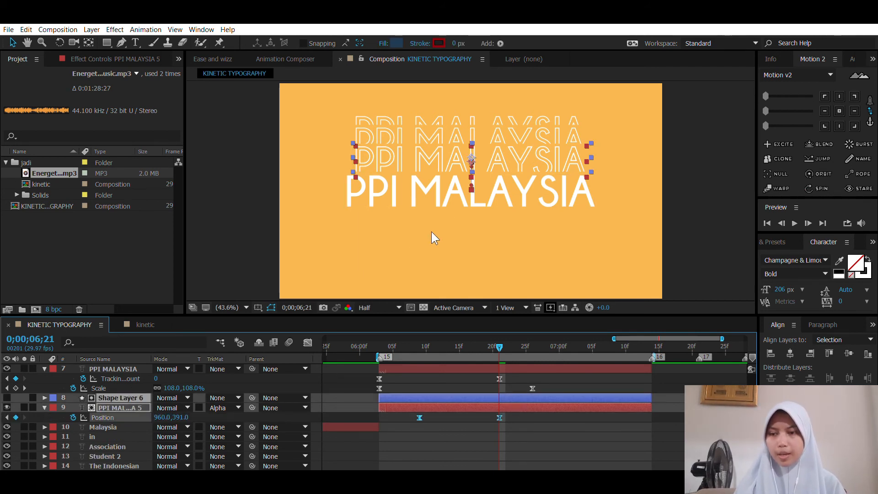
drag(507, 146, 490, 207)
Step: Duplicate PPI MALAYSIA 5 with its matte, stack the copies below the originals, and lower the new outline to 960, 856.4
click(506, 398)
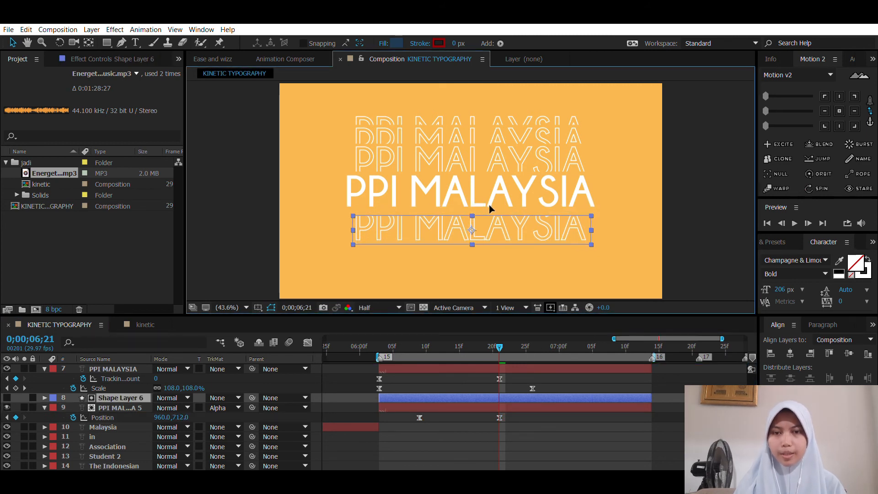
ctrl+click(509, 407)
key(ctrl+d)
drag(121, 397, 121, 440)
click(485, 437)
key(u)
ctrl+click(490, 427)
drag(533, 219, 533, 245)
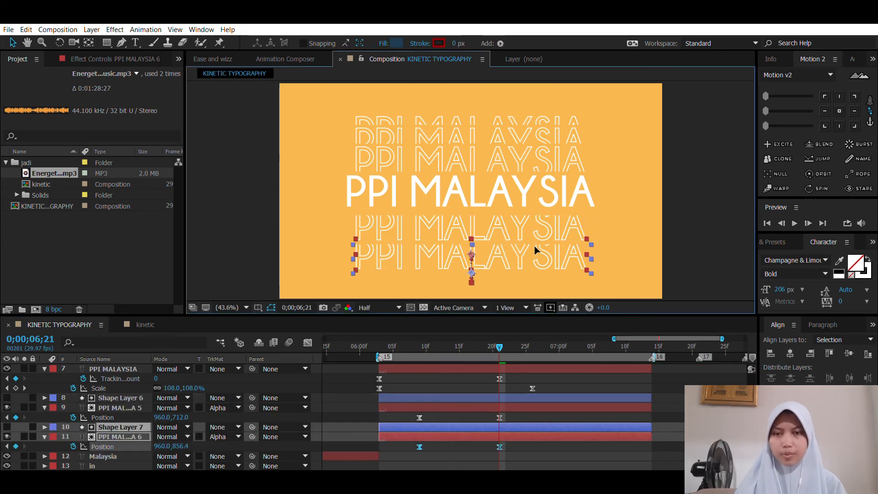
Step: Add a third lower outline with its matte, cropping the lower mattes progressively from above and placing the last two outlines at 960, 842.7 and 960, 936.7
click(498, 427)
ctrl+click(520, 437)
drag(467, 247, 472, 279)
key(ctrl+d)
click(509, 436)
key(u)
ctrl+click(508, 427)
click(508, 436)
click(508, 427)
click(514, 437)
Step: Raise the three lower outlines and their mattes closer to the solid title, placing the texts at Y 686.8, 783.1 and 838.1
click(107, 446)
shift+click(108, 417)
shift+click(112, 389)
shift+click(122, 369)
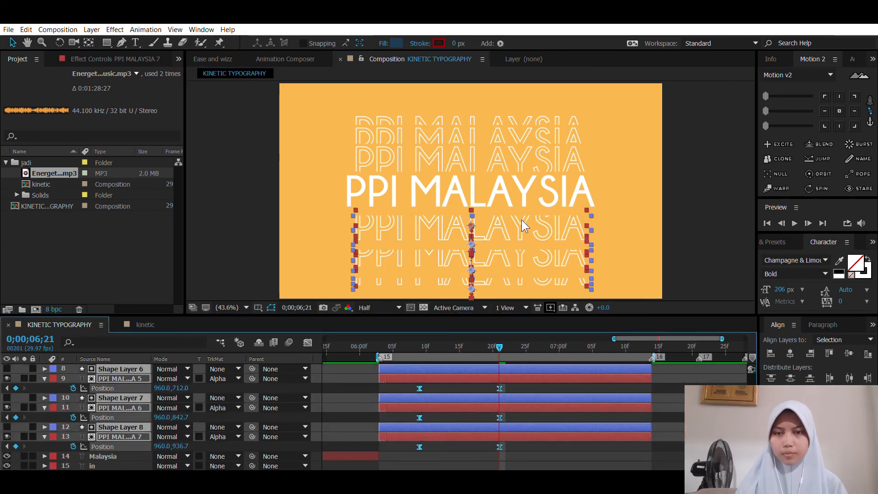
drag(523, 226, 523, 221)
ctrl+click(509, 379)
drag(517, 255, 520, 255)
ctrl+click(511, 407)
Step: Preview the ending from 0;00;06;04 to check how the lower outline copies move
click(508, 460)
click(385, 346)
key(space)
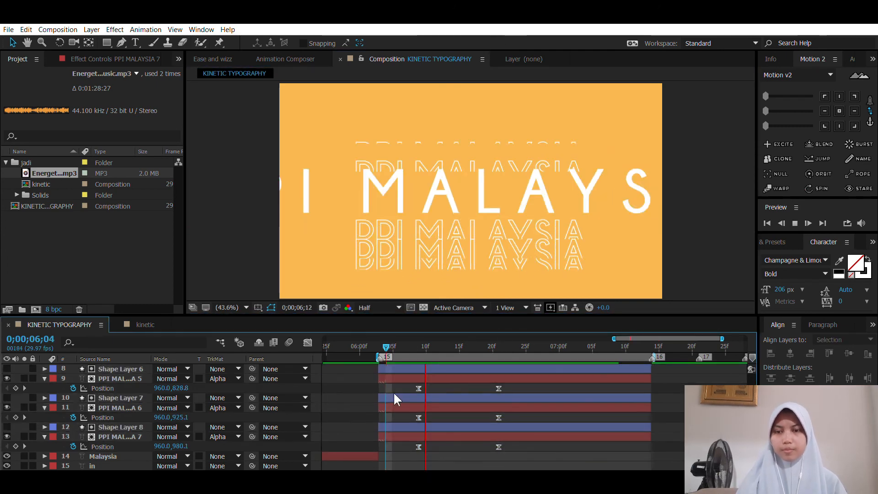
click(418, 346)
click(494, 379)
drag(419, 389, 479, 388)
mouse_move(500, 388)
mouse_down()
mouse_move(420, 388)
mouse_move(500, 388)
mouse_up()
click(505, 346)
key(ctrl+z)
key(ctrl+z)
key(ctrl+z)
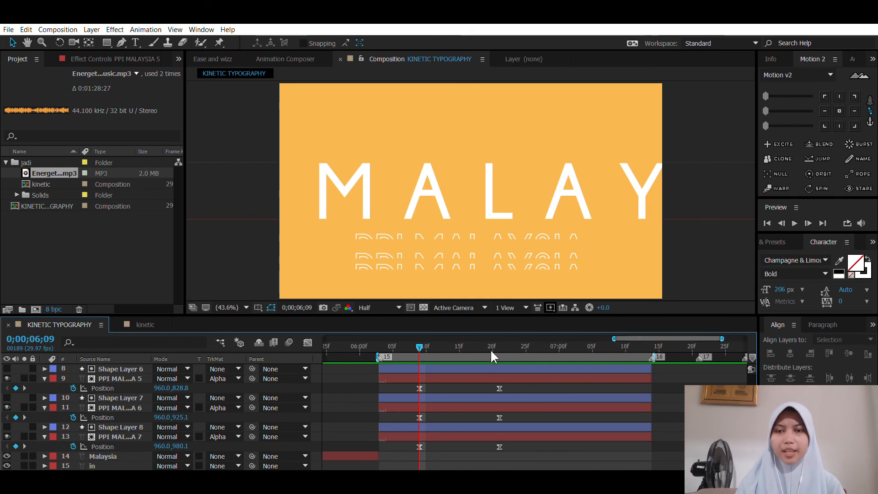
Step: Replace all Position keyframes of PPI MALAYSIA 5, 6 and 7 with one new keyframe each at 0;00;06;21
click(499, 338)
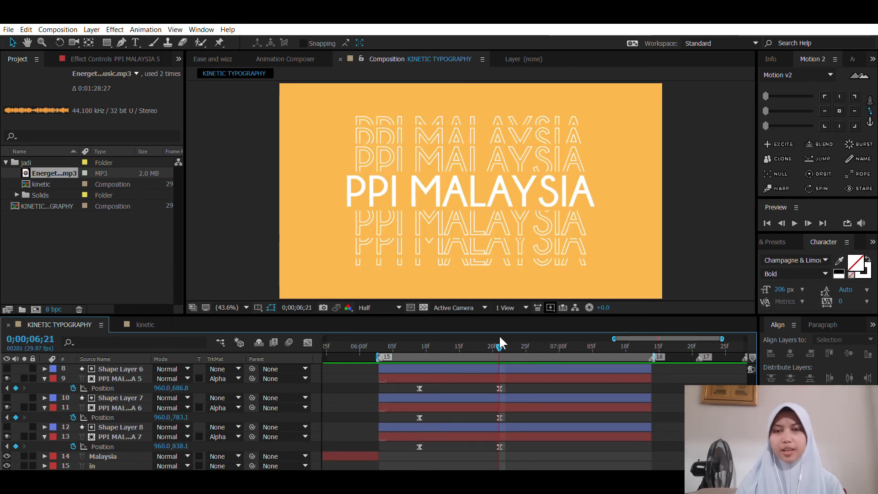
drag(509, 386, 412, 437)
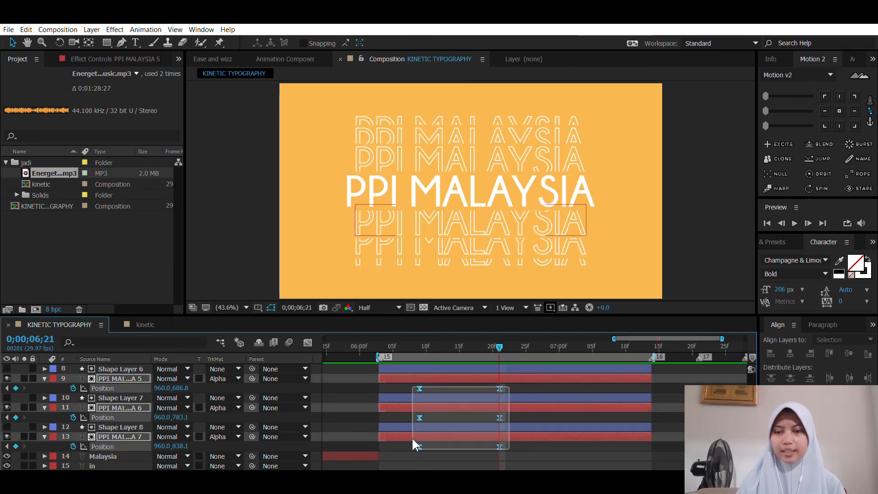
key(Delete)
click(449, 378)
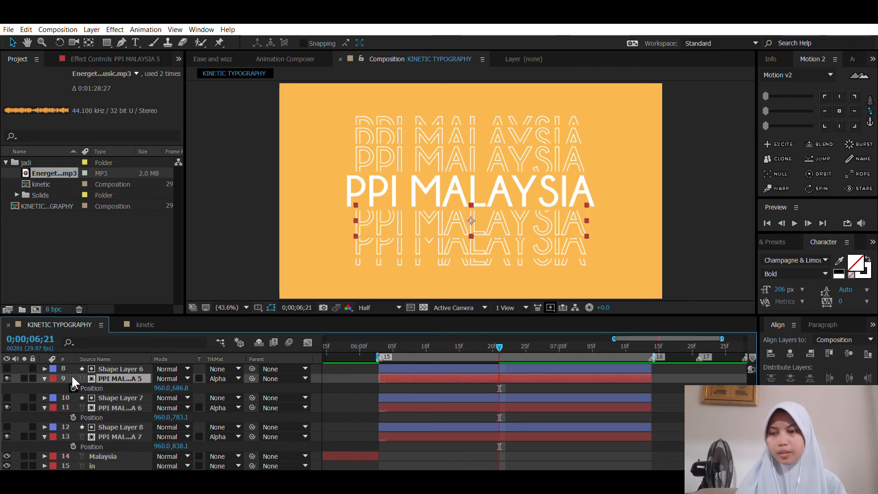
click(73, 387)
click(73, 417)
click(74, 446)
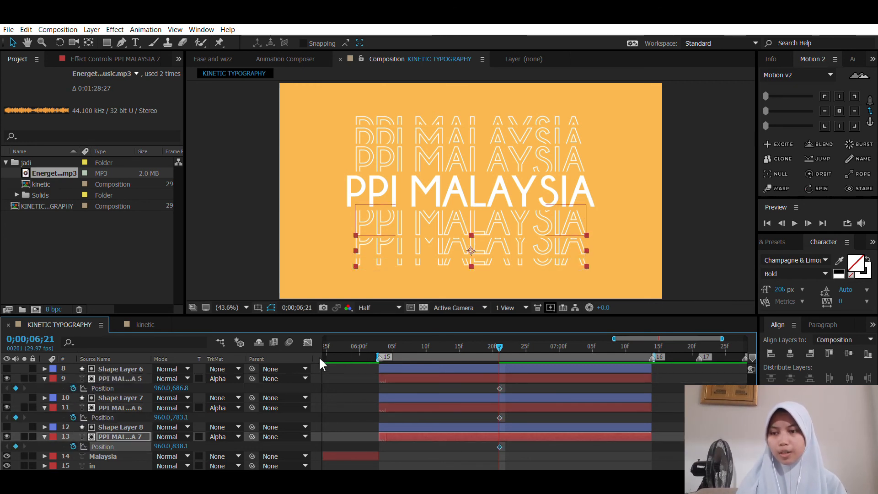
Step: At 0;00;06;09, keyframe PPI MALAYSIA 5's Position at 960, 545.8 so it starts hidden above its matte
scroll(429, 396, up, 3)
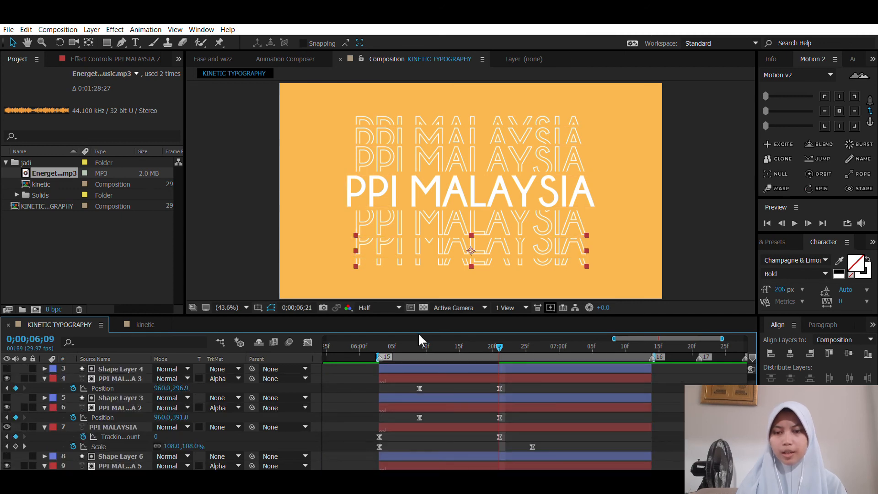
click(419, 347)
scroll(423, 418, down, 3)
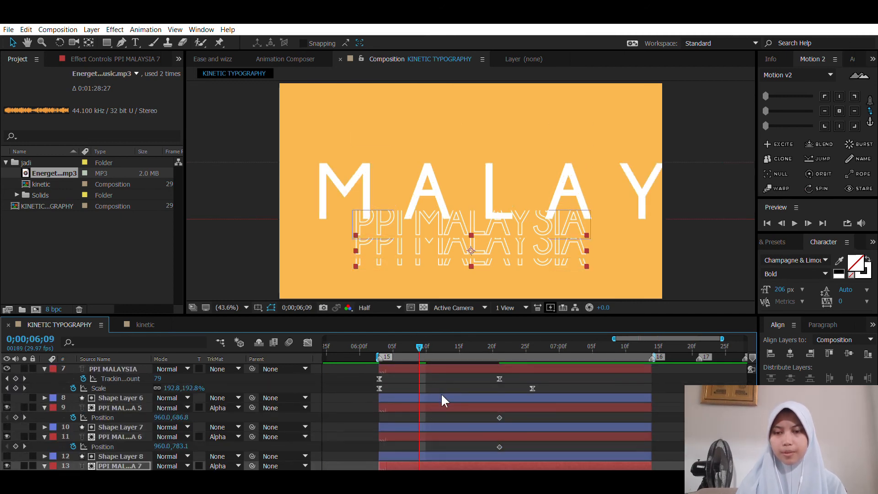
click(437, 406)
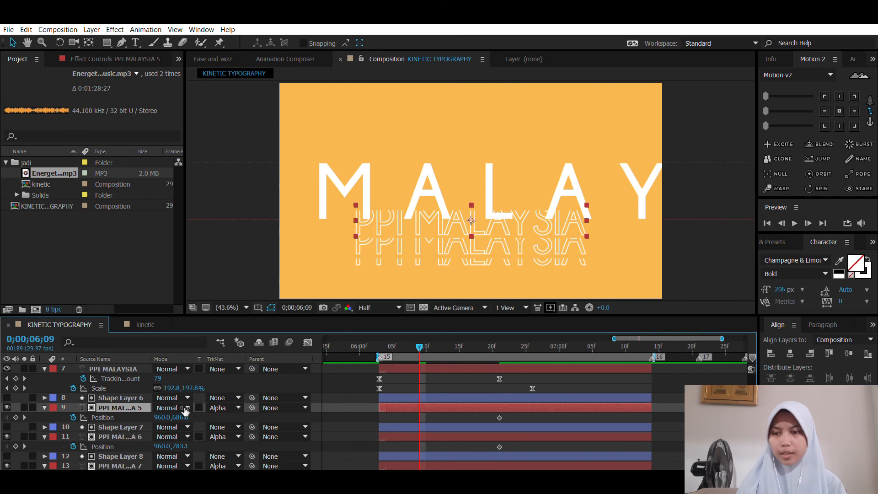
drag(186, 411, 94, 414)
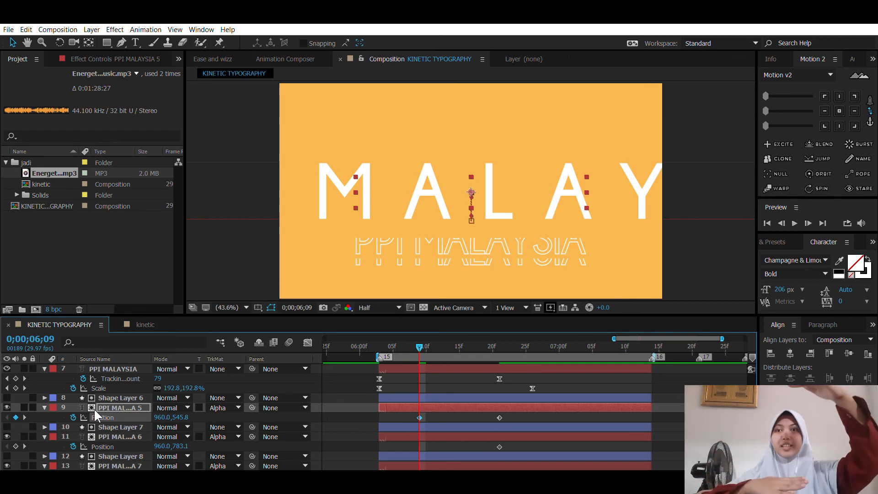
Step: At 0;00;06;09, keyframe Position at 960, 687.1 for PPI MALAYSIA 6 and 960, 775.1 for PPI MALAYSIA 7
scroll(422, 400, down, 2)
click(422, 403)
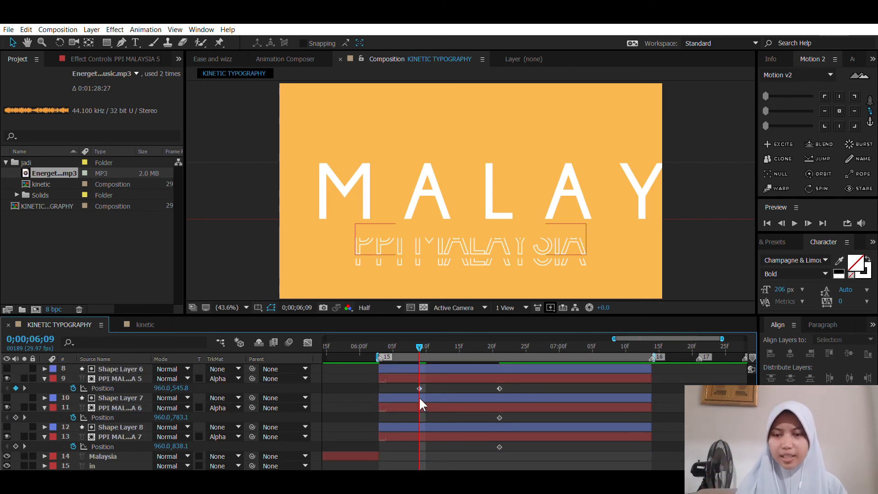
drag(183, 416, 130, 411)
drag(184, 442, 155, 442)
Step: Apply Easy Ease to all Position keyframes of the three lower outlines and lengthen the incoming ease of their end keyframes in the speed graph
drag(504, 439, 402, 375)
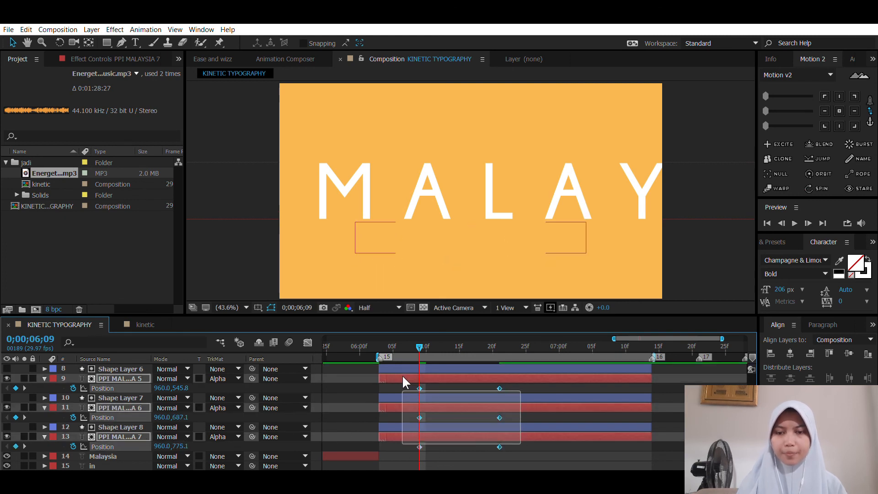
key(F9)
click(459, 408)
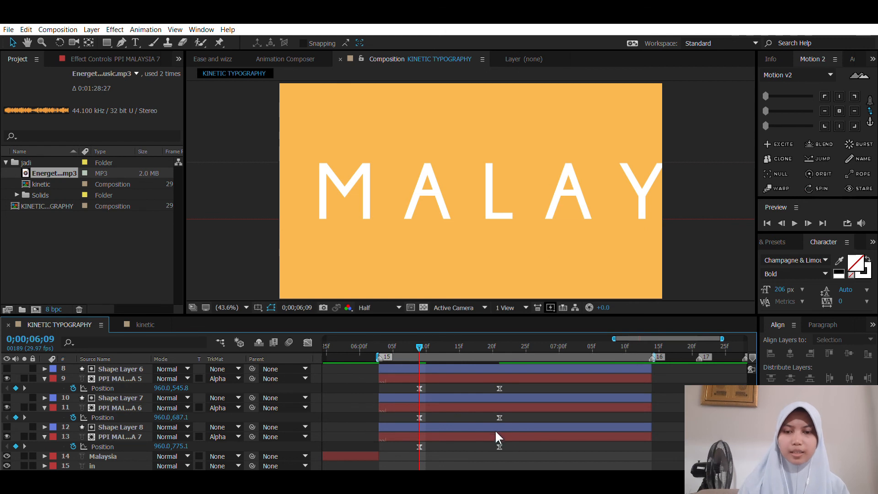
drag(513, 455, 485, 379)
click(308, 342)
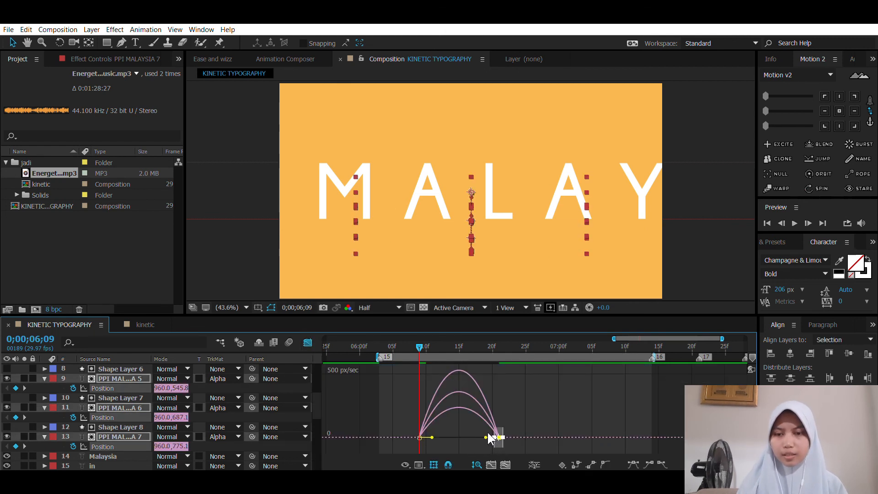
drag(485, 438, 459, 437)
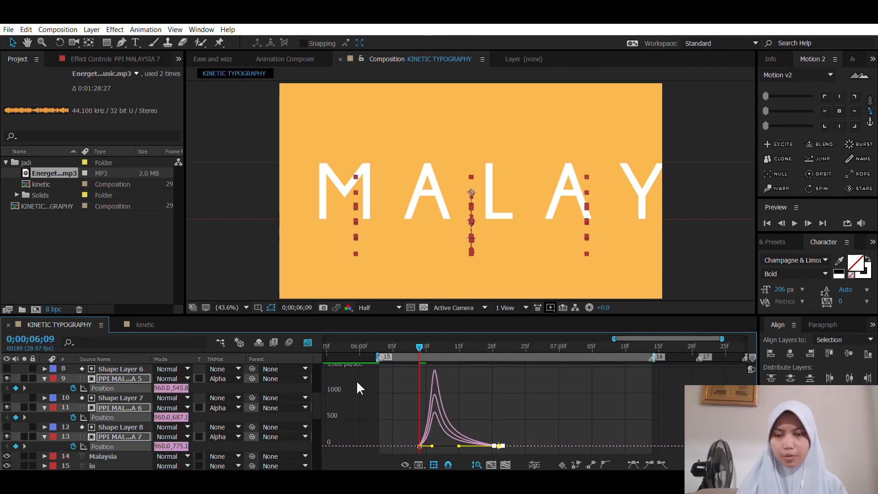
click(310, 342)
Step: Preview the outline animation and compare its exit timing with the finished kinetic composition
key(space)
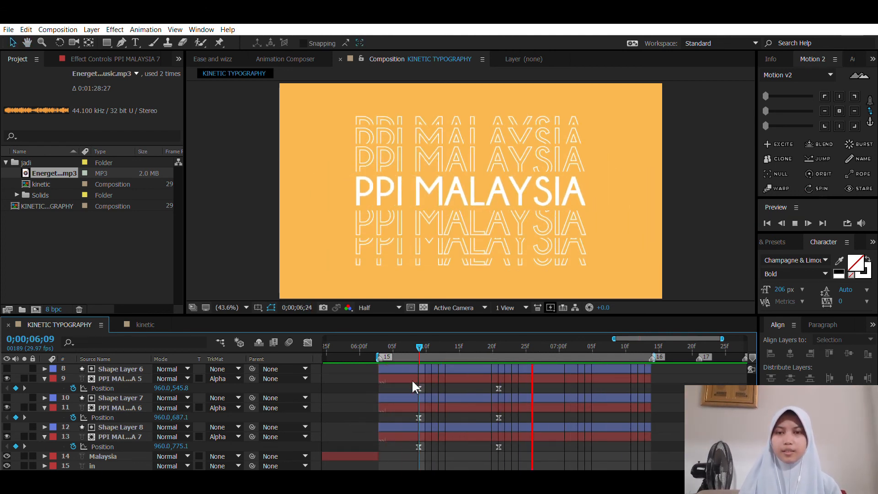
key(space)
drag(434, 344, 541, 341)
click(151, 324)
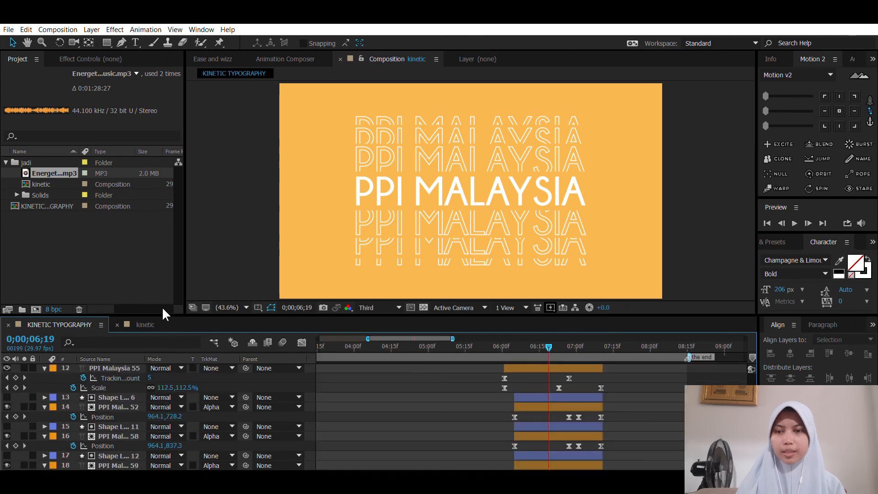
drag(551, 338, 597, 344)
click(60, 324)
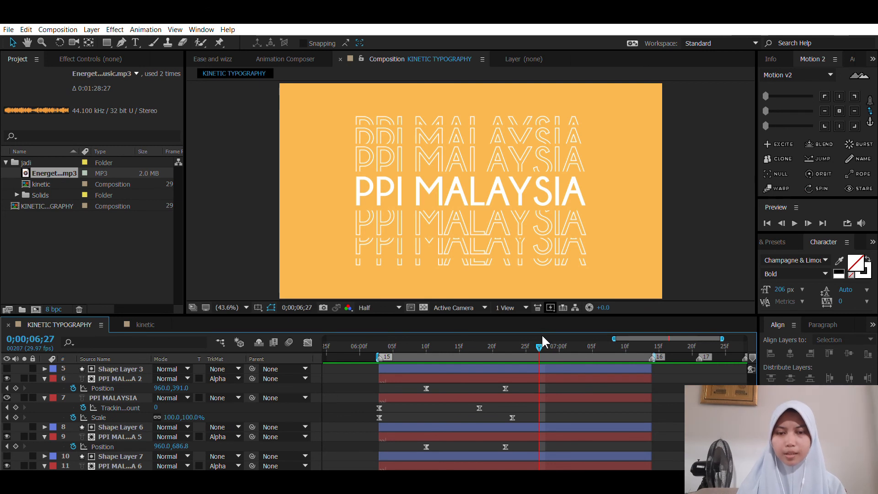
Step: Copy the second Position keyframe of PPI MALAYSIA 7, 6 and 5 to 0;00;06;27 as a hold
scroll(544, 393, down, 3)
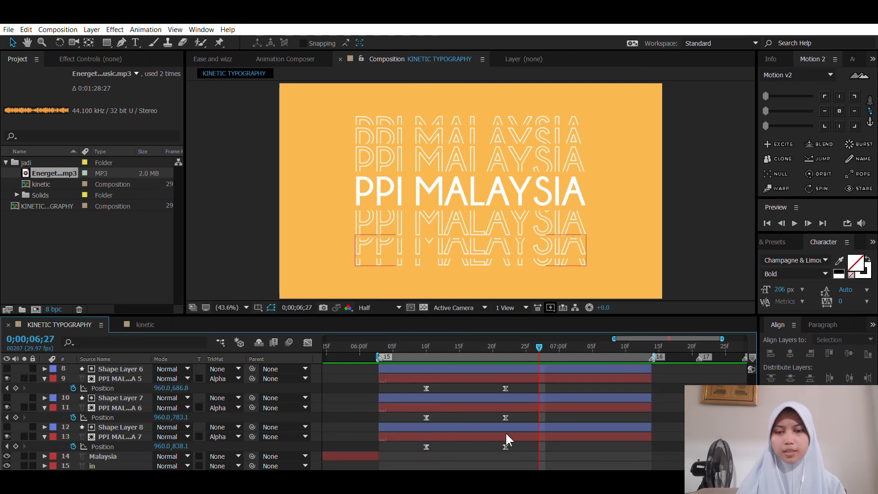
click(505, 447)
key(ctrl+c)
key(ctrl+v)
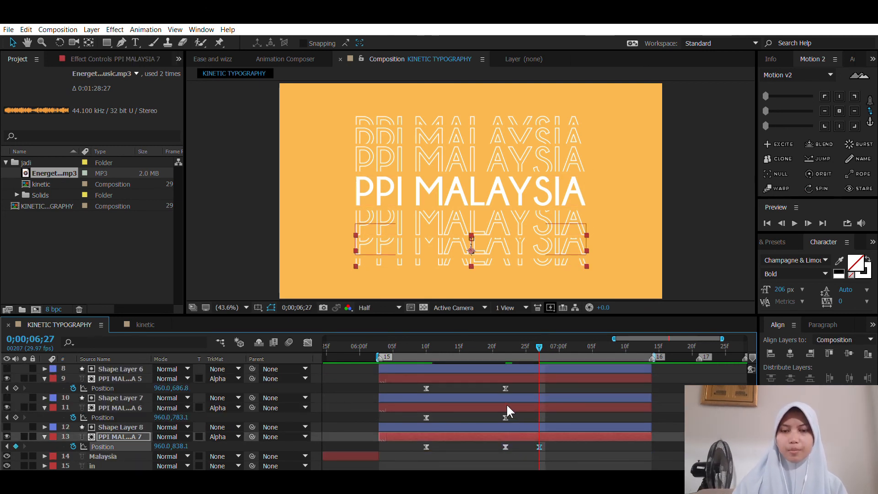
click(505, 417)
key(ctrl+c)
key(ctrl+v)
click(506, 388)
key(ctrl+c)
key(ctrl+v)
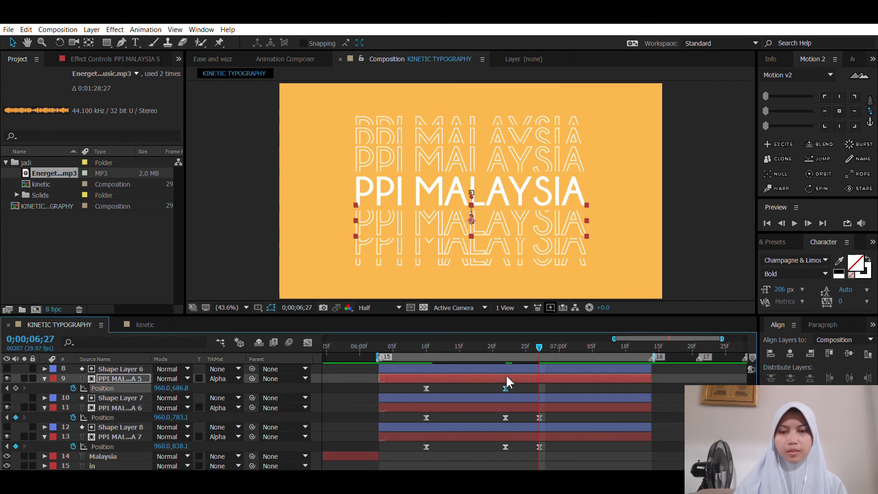
Step: Shift the three hold keyframes to 0;00;07;00 and copy each lower outline's starting Position keyframe to 0;00;07;13
click(645, 343)
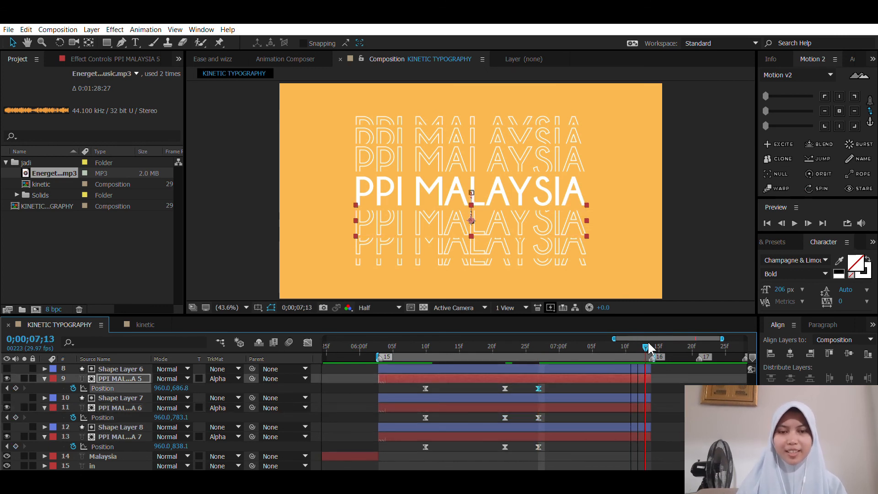
drag(565, 454, 558, 388)
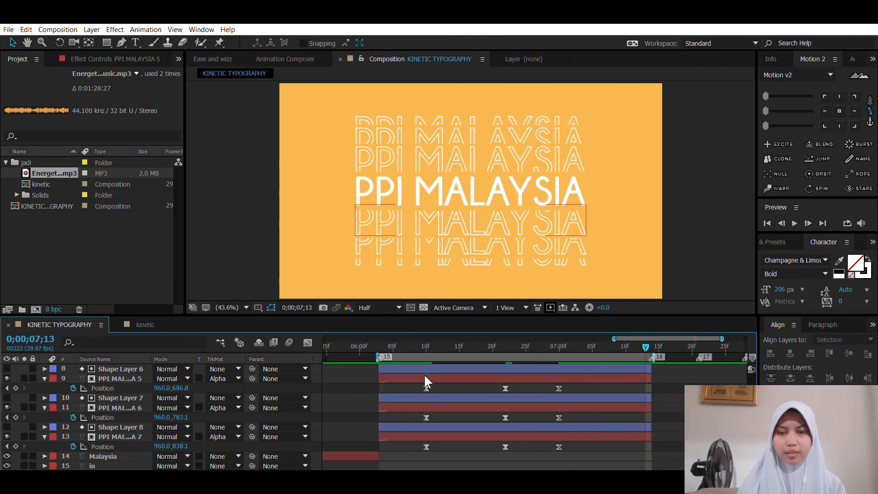
click(426, 388)
key(ctrl+c)
key(ctrl+v)
click(426, 417)
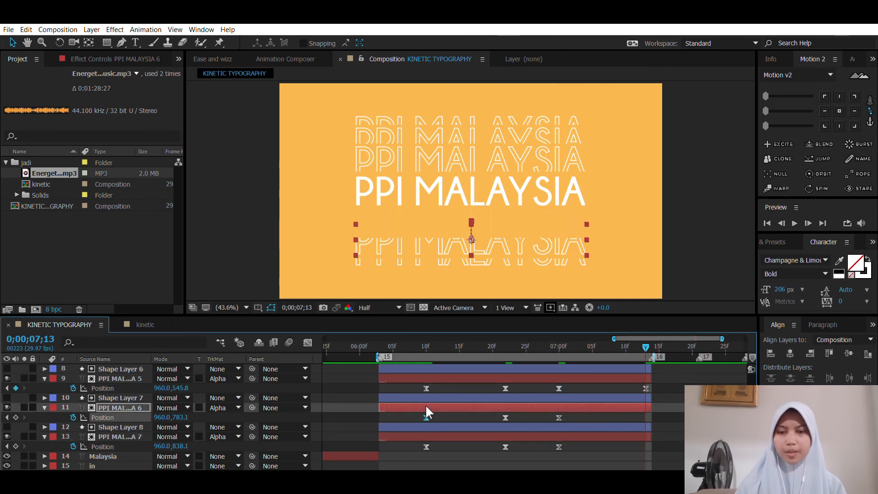
key(ctrl+c)
key(ctrl+v)
click(426, 447)
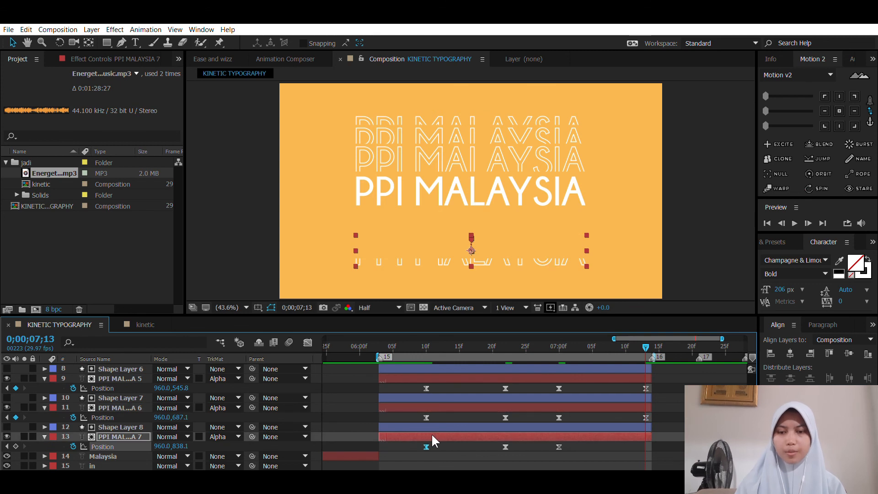
key(ctrl+c)
key(ctrl+v)
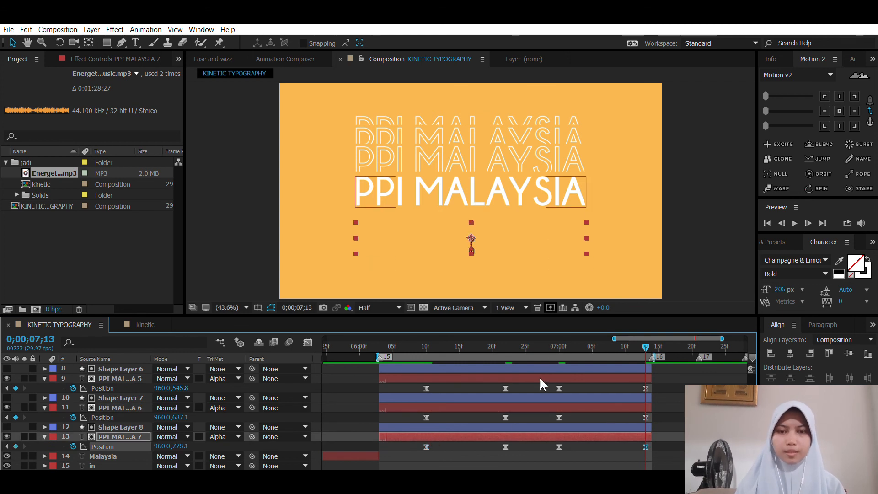
Step: Shift the three upper outlines' hold Position keyframes to 0;00;07;00 and copy their starting Position keyframes to 0;00;07;13
click(539, 387)
drag(539, 336, 631, 337)
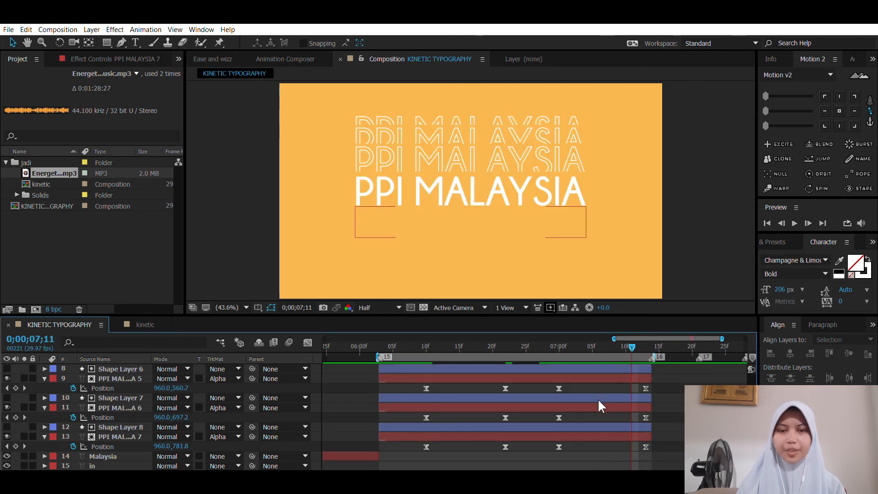
scroll(597, 399, up, 3)
scroll(583, 394, down, 5)
scroll(548, 386, up, 10)
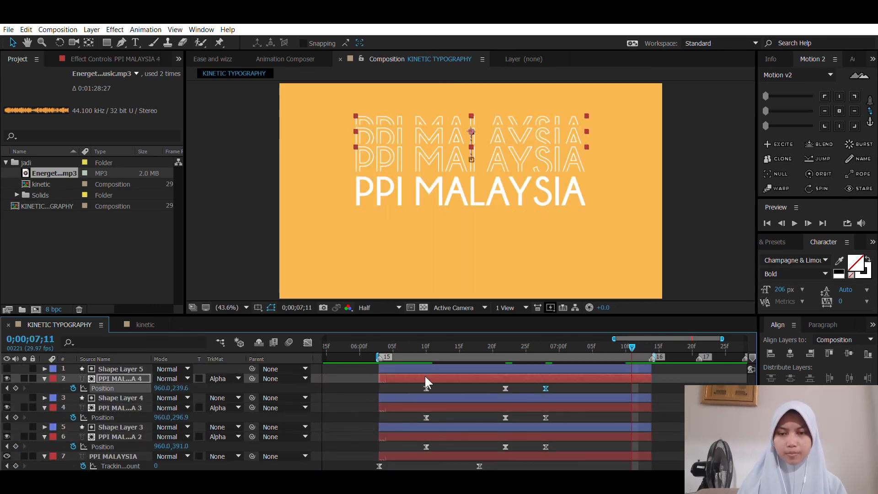
key(space)
drag(658, 462, 558, 371)
key(space)
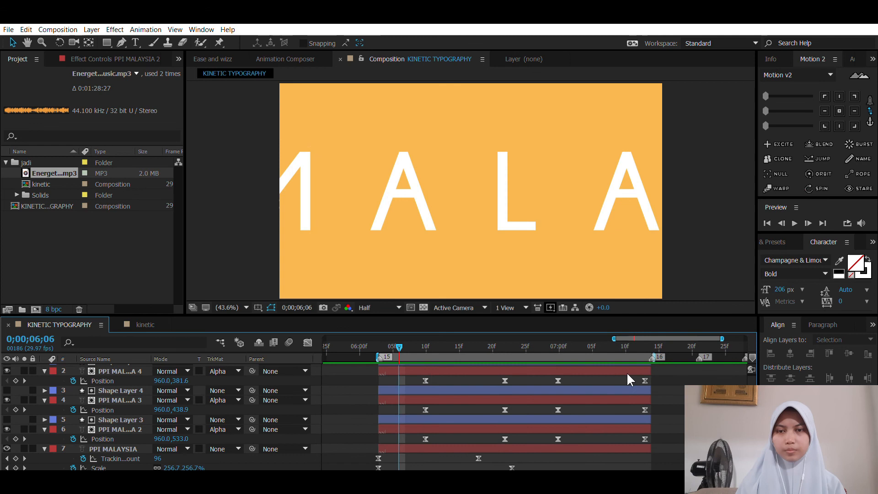
drag(645, 374, 550, 392)
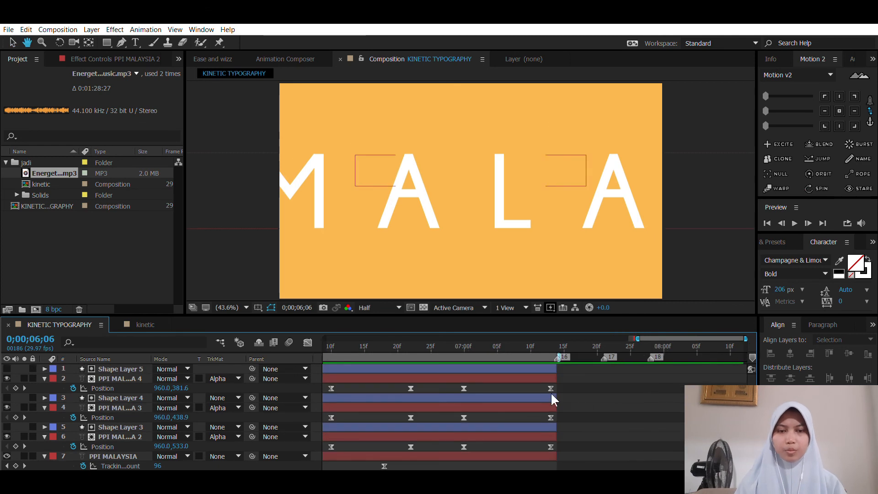
Step: Add an outlined PPI MALAYSIA text at 176 px, centred in the composition, with its layer starting at 0;00;07;14
drag(598, 333, 558, 325)
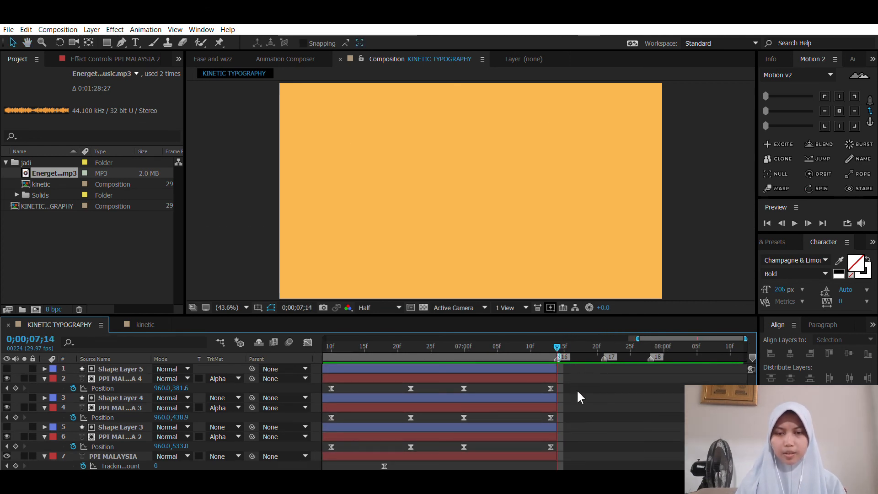
key(ctrl+t)
click(421, 185)
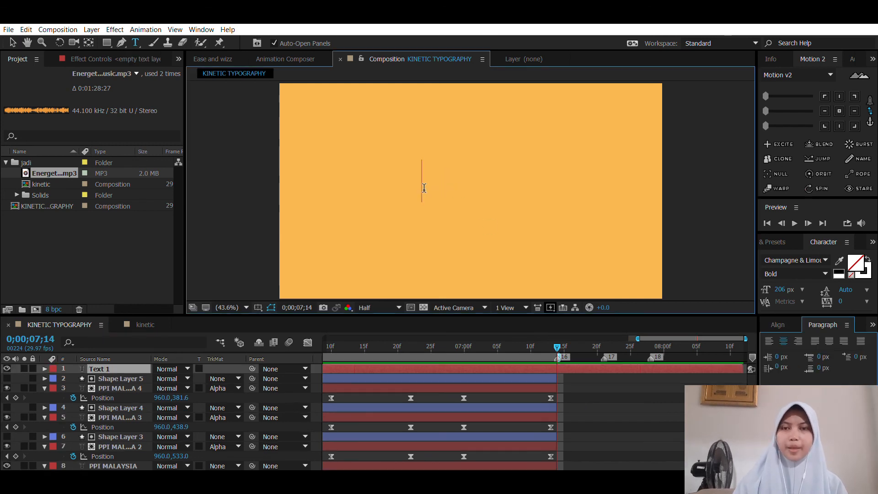
text(PPI MALAYSIA)
key(Escape)
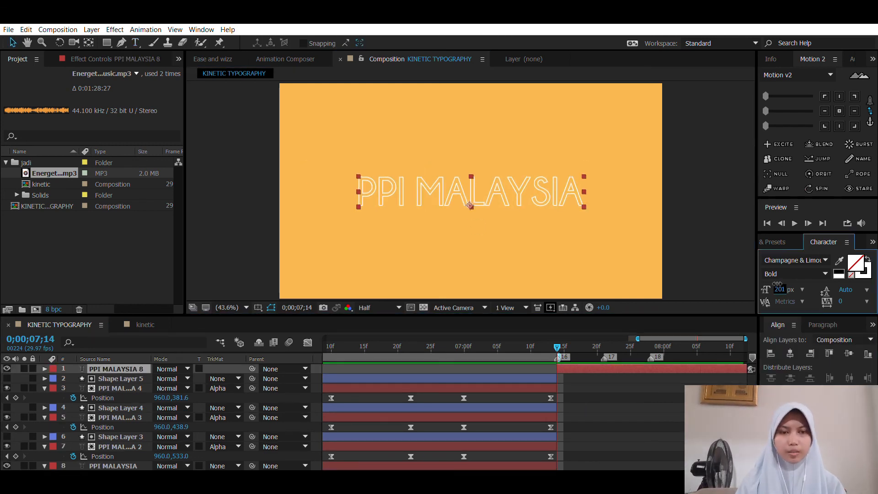
key(v)
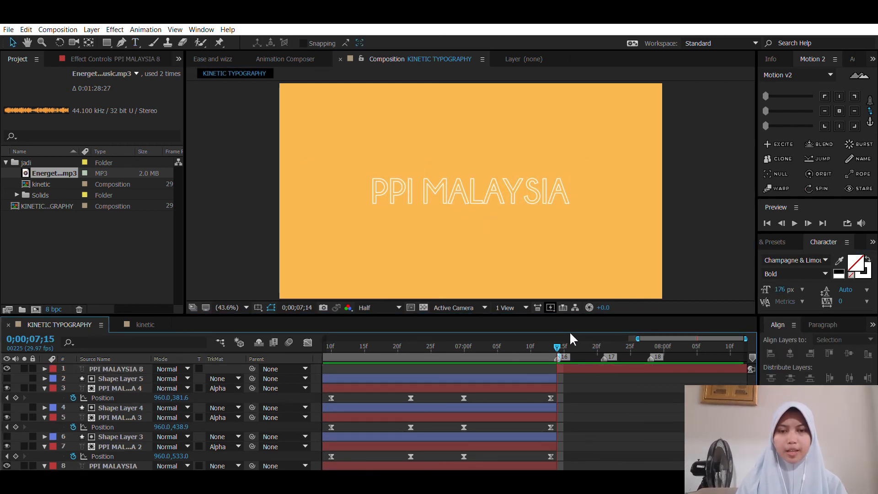
Step: Duplicate the outlined PPI MALAYSIA text twice, starting the copies at markers 17 and 18, with the last one filled white at 226 px
click(598, 335)
drag(643, 339, 564, 344)
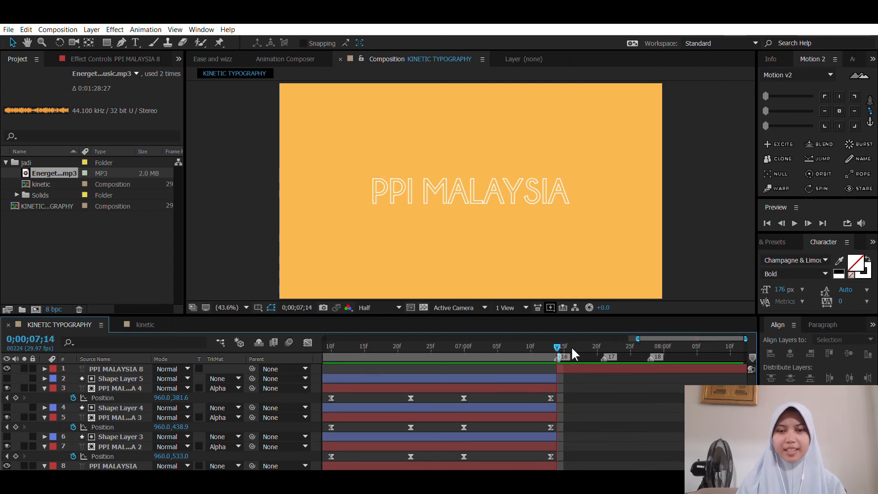
click(575, 368)
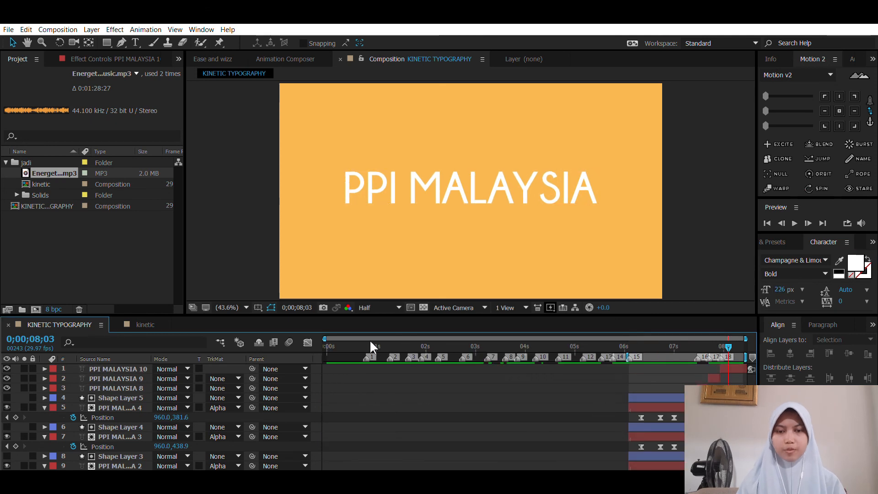
Step: Preview the kinetic typography composition with its music from 0;00;00;00
drag(369, 341, 290, 339)
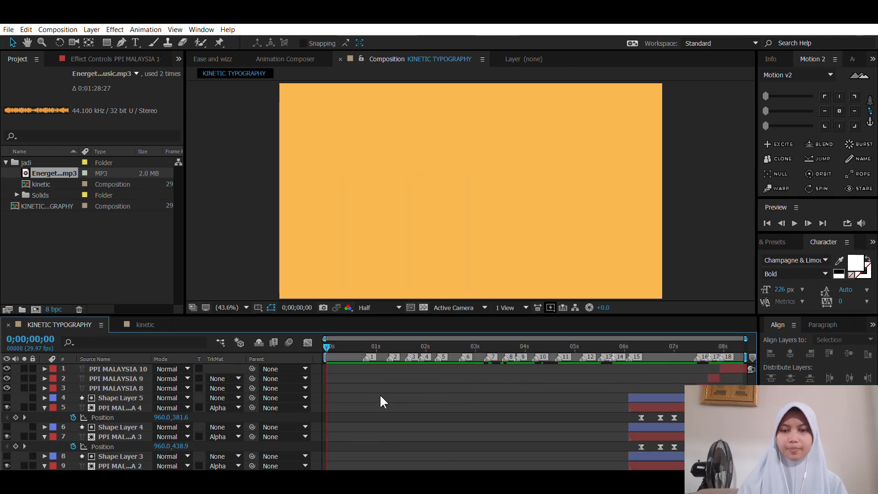
key(space)
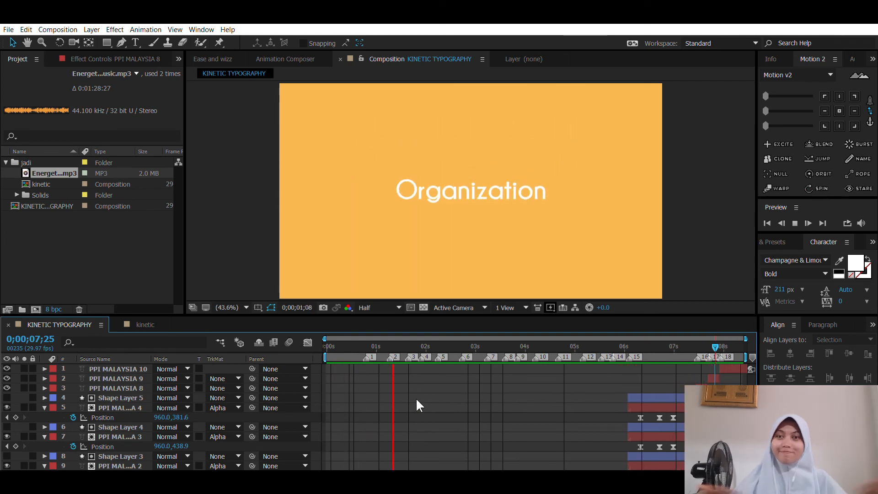
key(space)
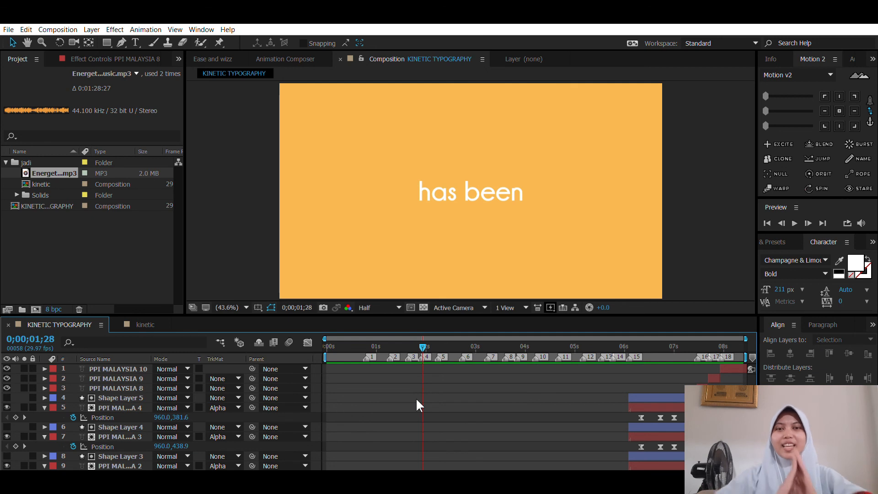